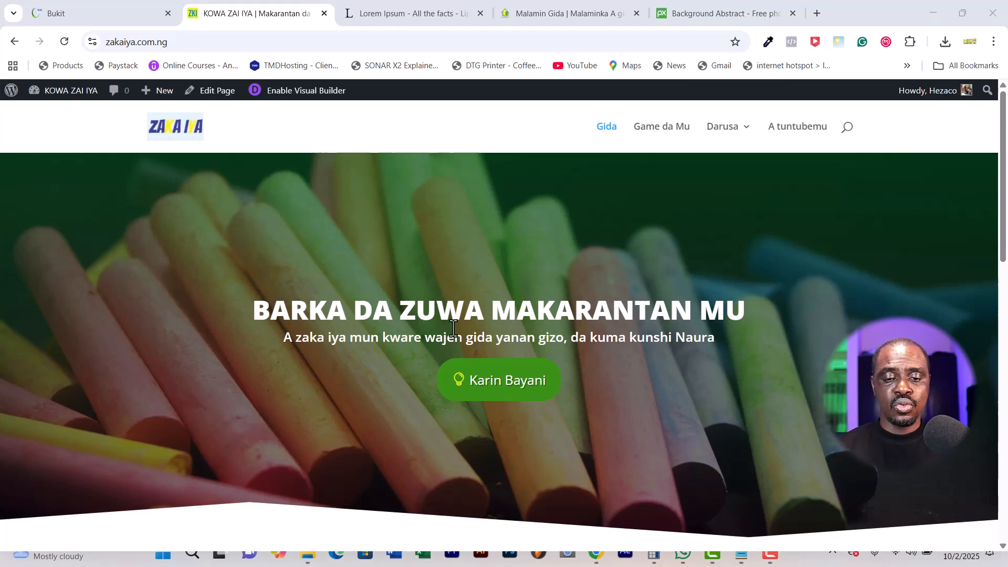
Look over the homepage and enable the visual builder for it.
{"action": "scroll", "coordinate": [456, 338], "scroll_direction": "down", "scroll_amount": 5}
{"action": "scroll", "coordinate": [456, 338], "scroll_direction": "down", "scroll_amount": 7}
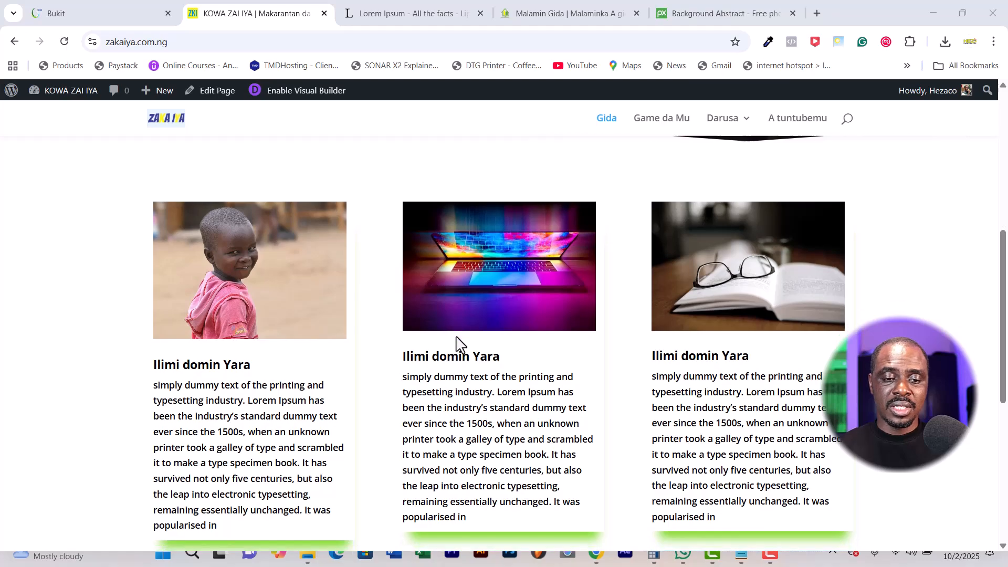
{"action": "scroll", "coordinate": [448, 362], "scroll_direction": "up", "scroll_amount": 2}
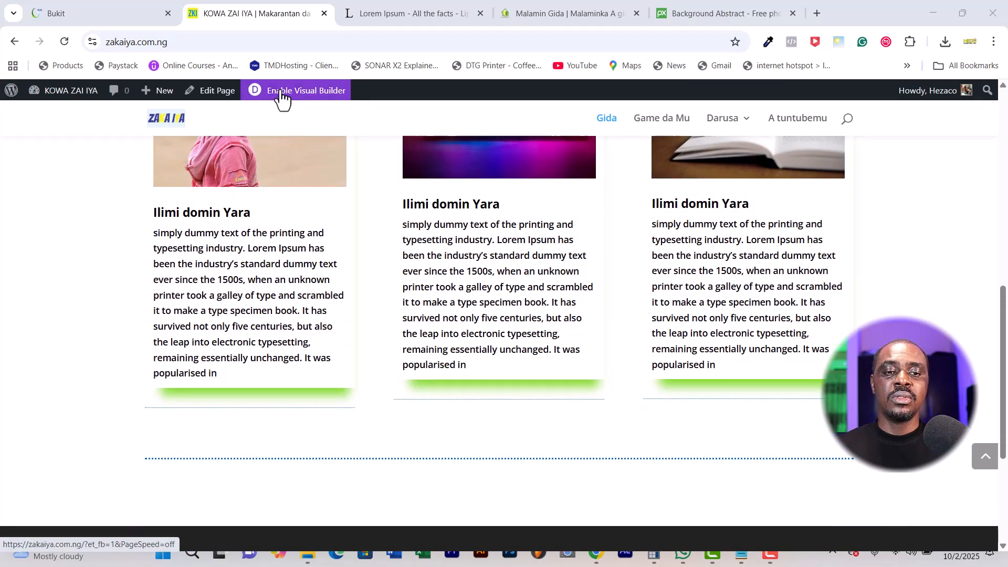
{"action": "left_click", "coordinate": [281, 93]}
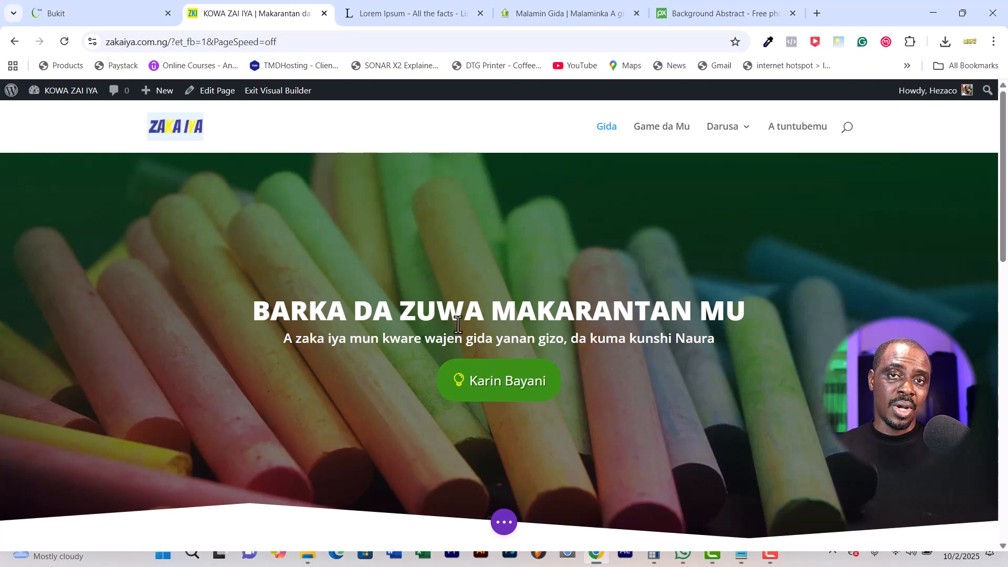
Add a new regular section between the three-column section and the footer, without inserting a row.
{"action": "scroll", "coordinate": [458, 323], "scroll_direction": "down", "scroll_amount": 5}
{"action": "scroll", "coordinate": [458, 324], "scroll_direction": "down", "scroll_amount": 5}
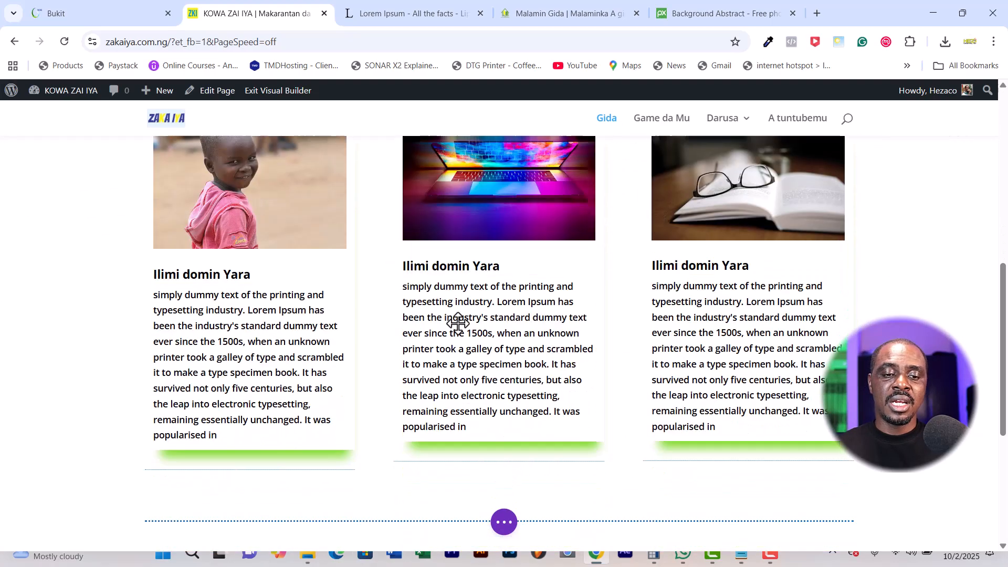
{"action": "scroll", "coordinate": [570, 324], "scroll_direction": "down", "scroll_amount": 5}
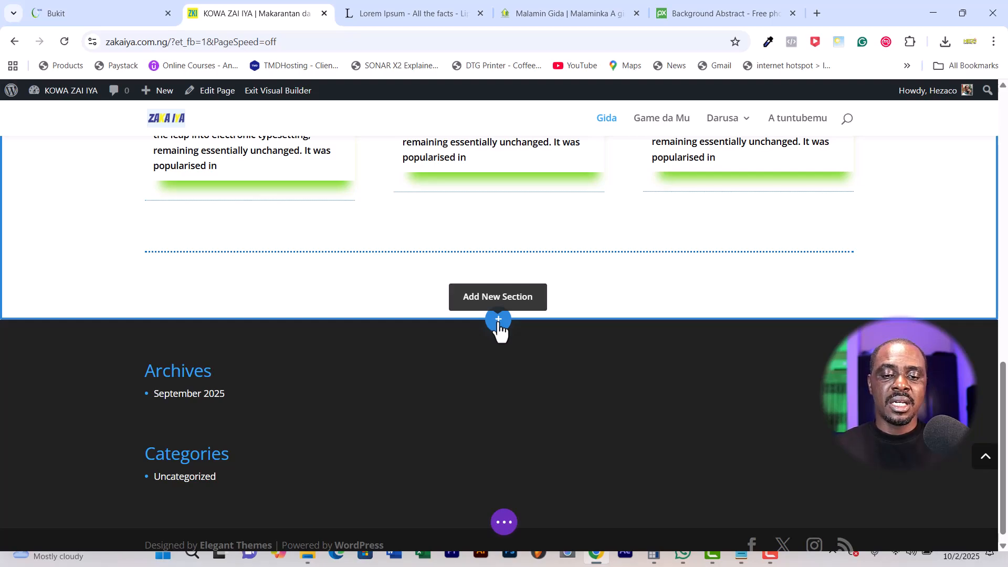
{"action": "left_click", "coordinate": [499, 320]}
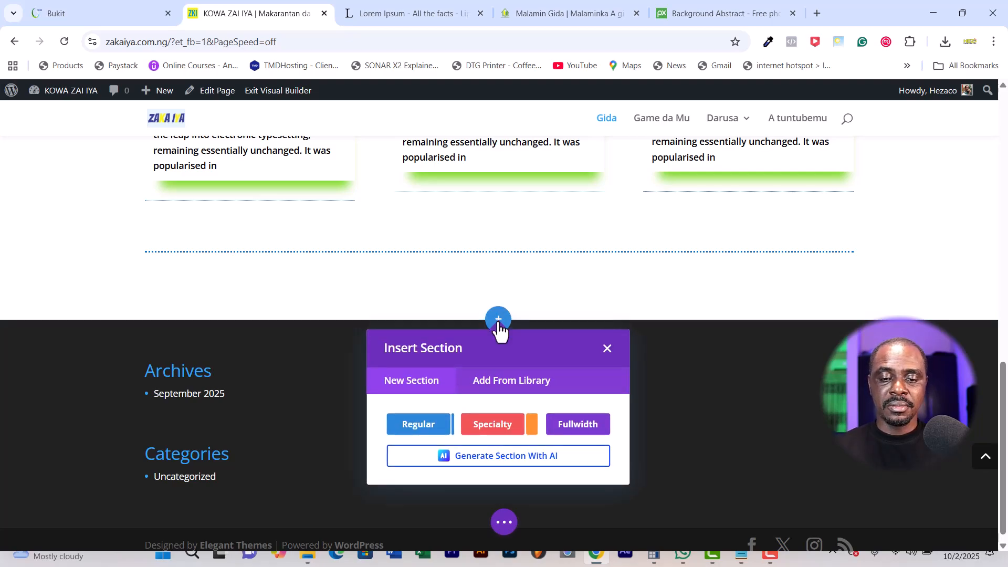
{"action": "left_click", "coordinate": [419, 425]}
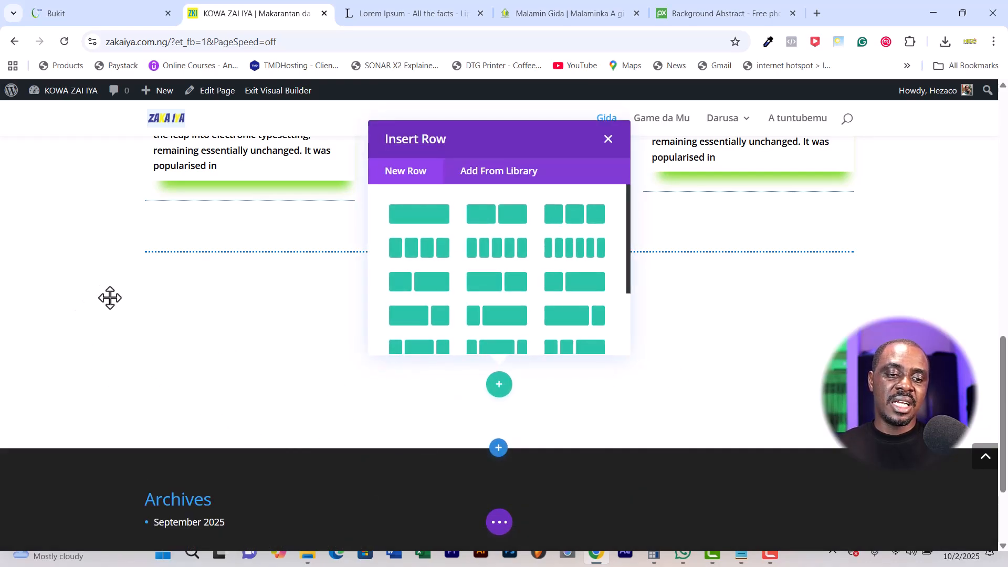
{"action": "left_click", "coordinate": [228, 388]}
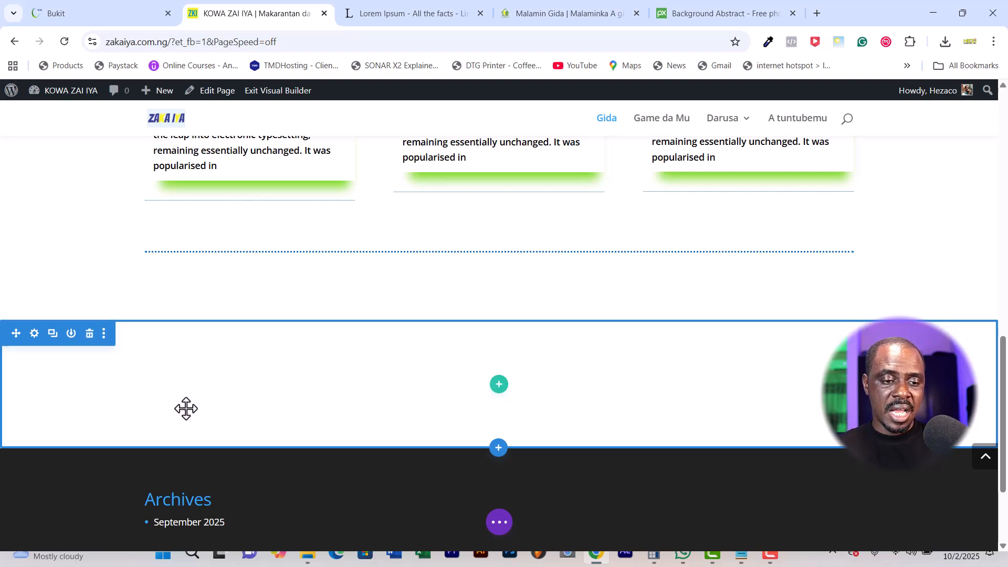
Upload go-6835611_1920.jpg from Downloads and use it as the new section's background image.
{"action": "left_click", "coordinate": [35, 336]}
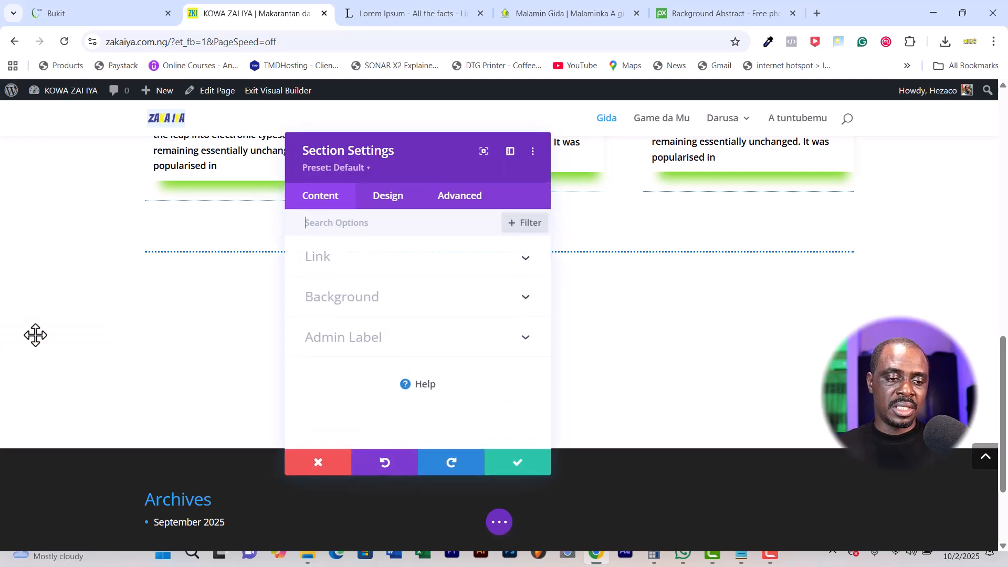
{"action": "left_click", "coordinate": [447, 309]}
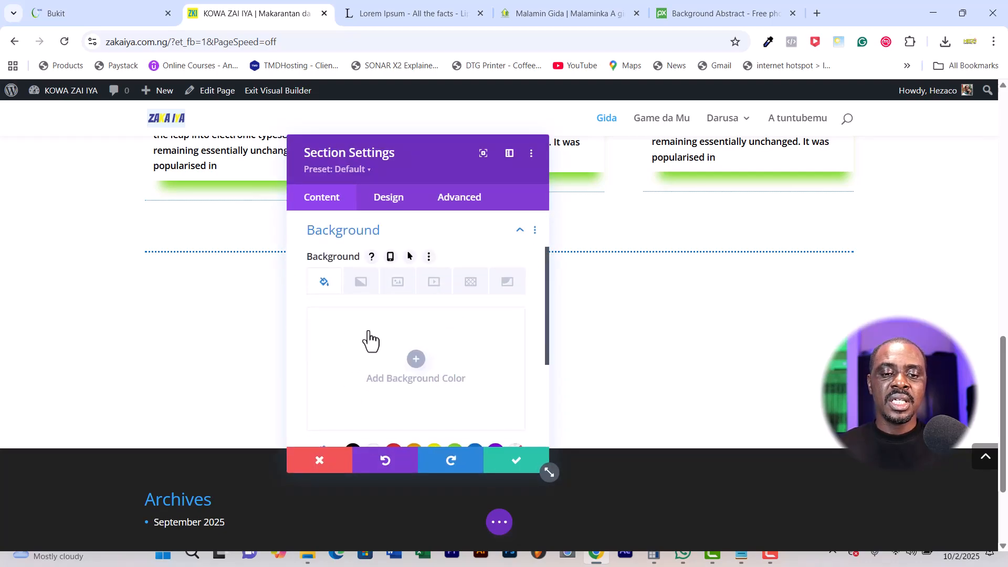
{"action": "left_click", "coordinate": [398, 282]}
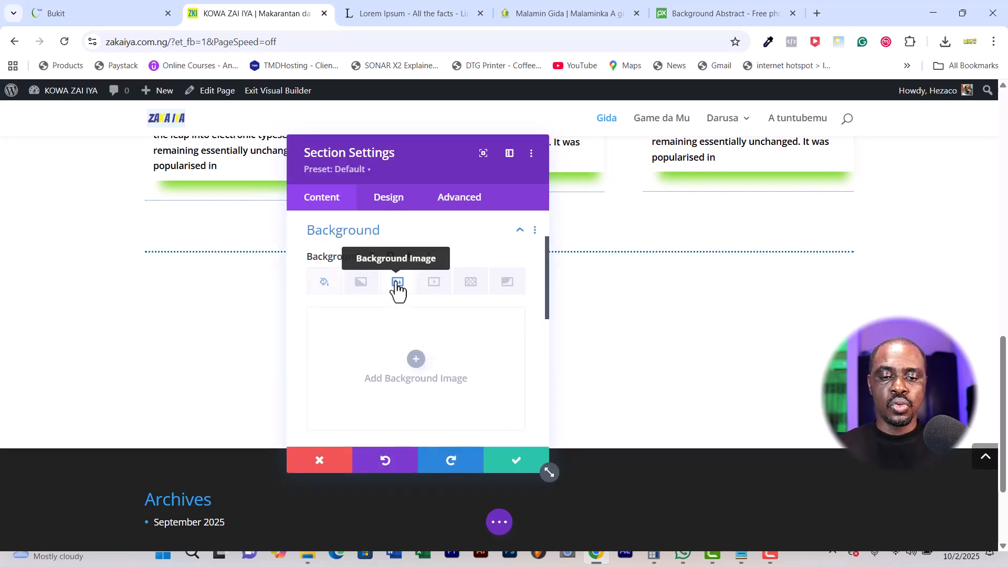
{"action": "left_click", "coordinate": [416, 368]}
{"action": "left_click", "coordinate": [187, 144]}
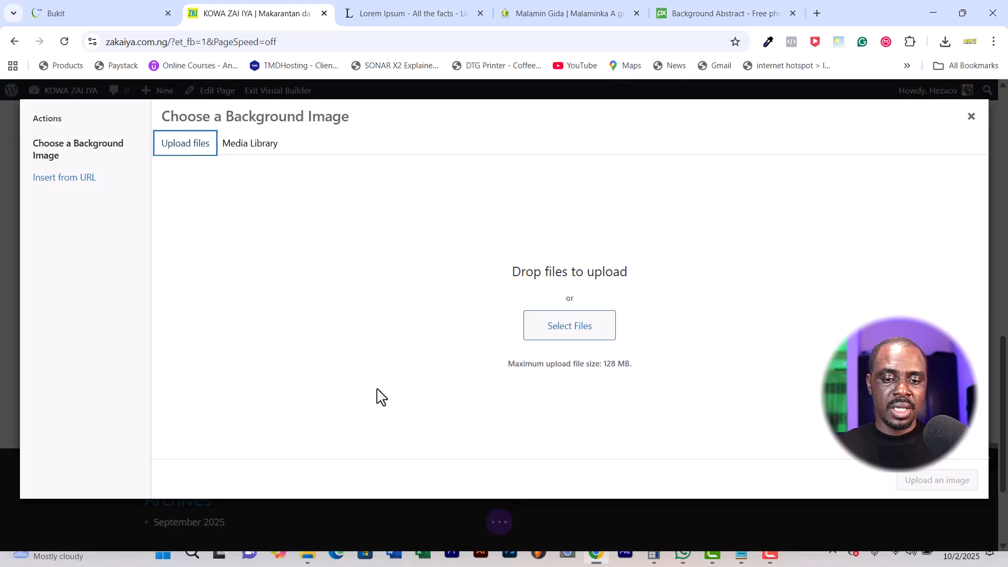
{"action": "left_click", "coordinate": [556, 332]}
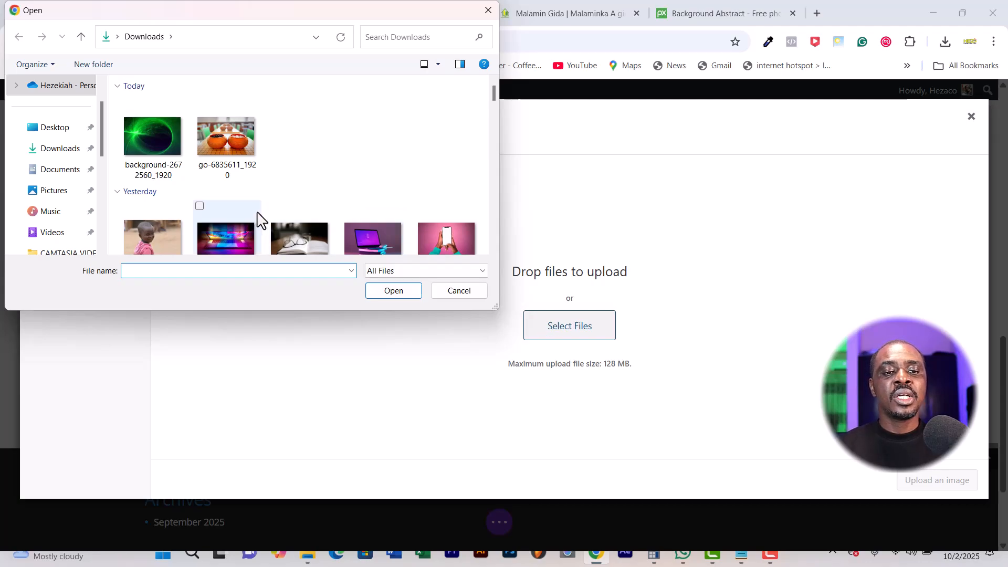
{"action": "left_click", "coordinate": [232, 137]}
{"action": "left_click", "coordinate": [394, 291]}
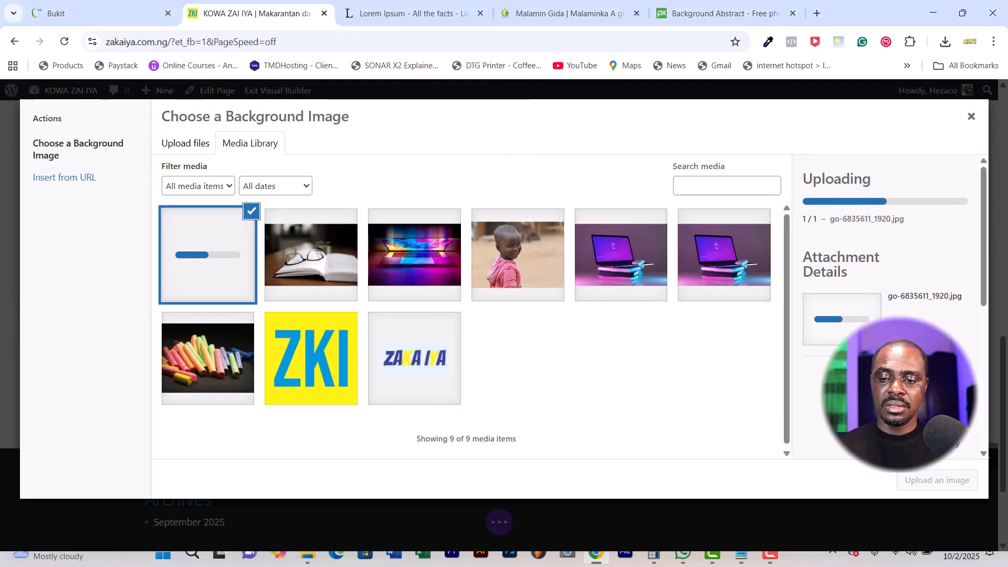
{"action": "scroll", "coordinate": [901, 392], "scroll_direction": "down", "scroll_amount": 2}
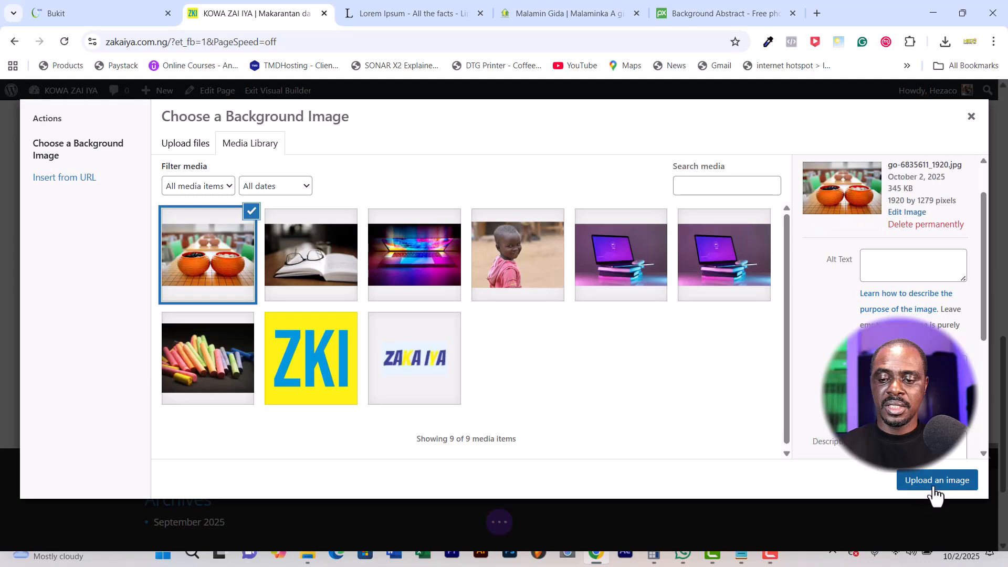
{"action": "left_click", "coordinate": [935, 481]}
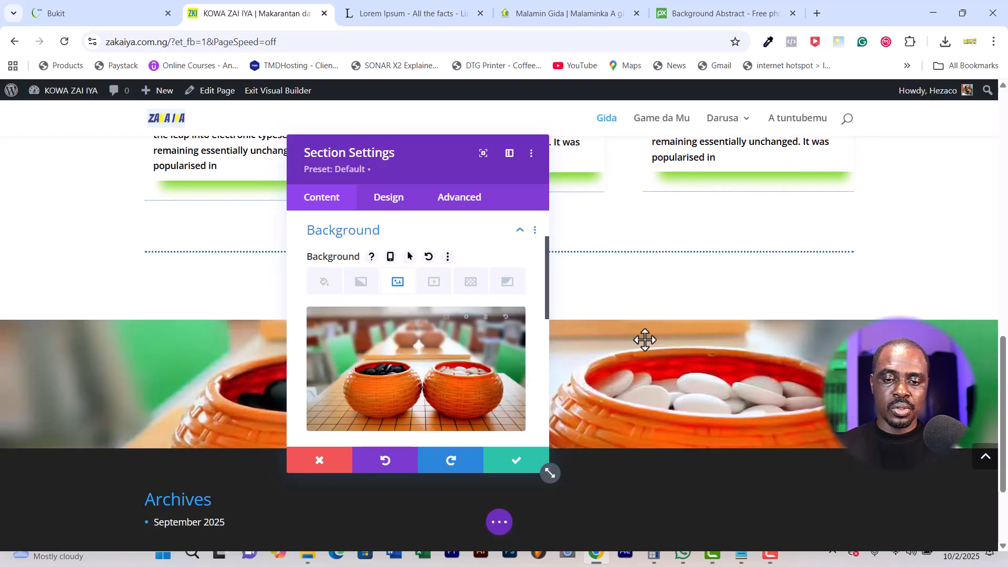
Examine how the new section's background image looks on the page and review its background settings.
{"action": "scroll", "coordinate": [663, 334], "scroll_direction": "down", "scroll_amount": 2}
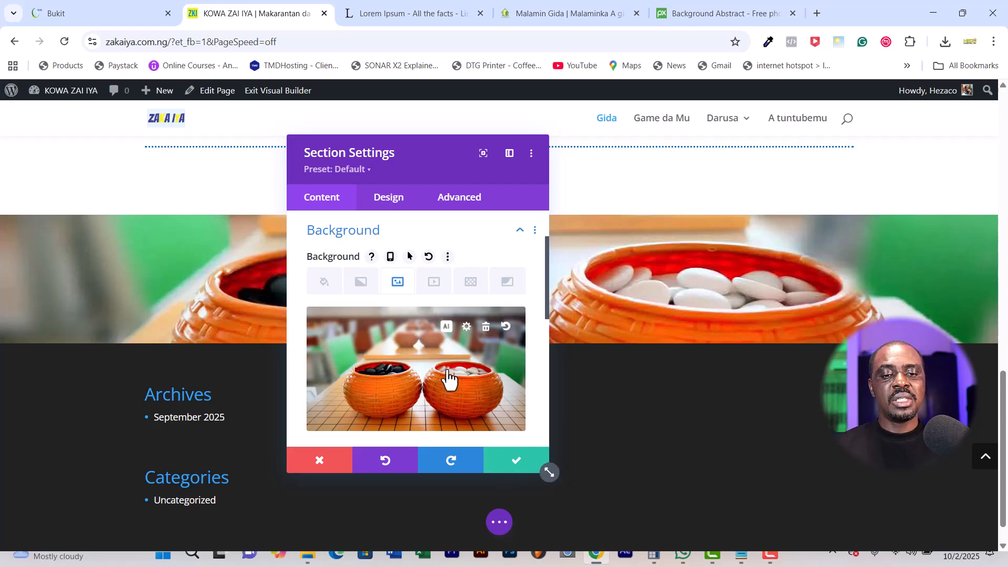
{"action": "scroll", "coordinate": [448, 381], "scroll_direction": "down", "scroll_amount": 1}
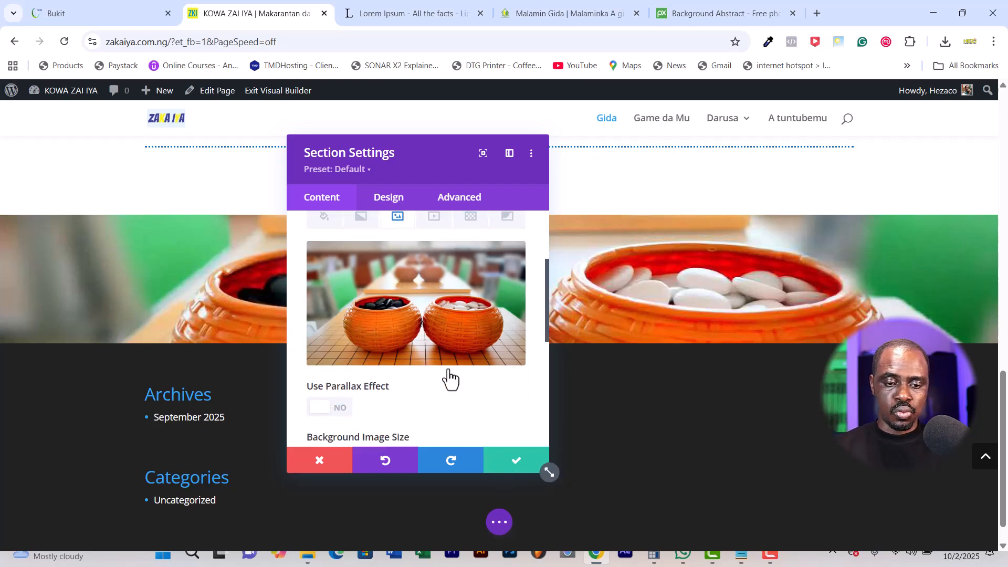
{"action": "scroll", "coordinate": [449, 370], "scroll_direction": "up", "scroll_amount": 1}
{"action": "scroll", "coordinate": [448, 368], "scroll_direction": "up", "scroll_amount": 1}
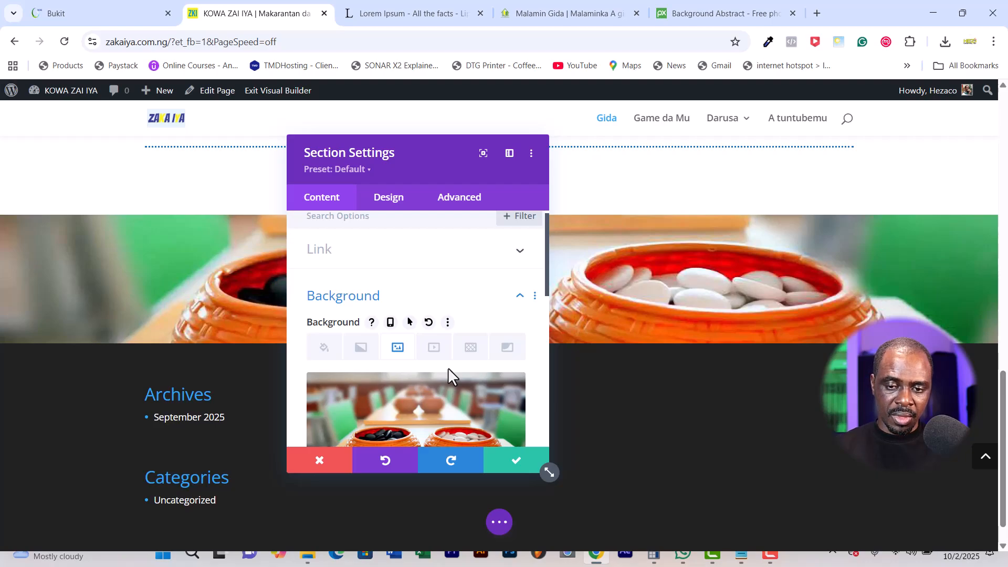
{"action": "scroll", "coordinate": [448, 367], "scroll_direction": "down", "scroll_amount": 1}
{"action": "scroll", "coordinate": [449, 371], "scroll_direction": "down", "scroll_amount": 2}
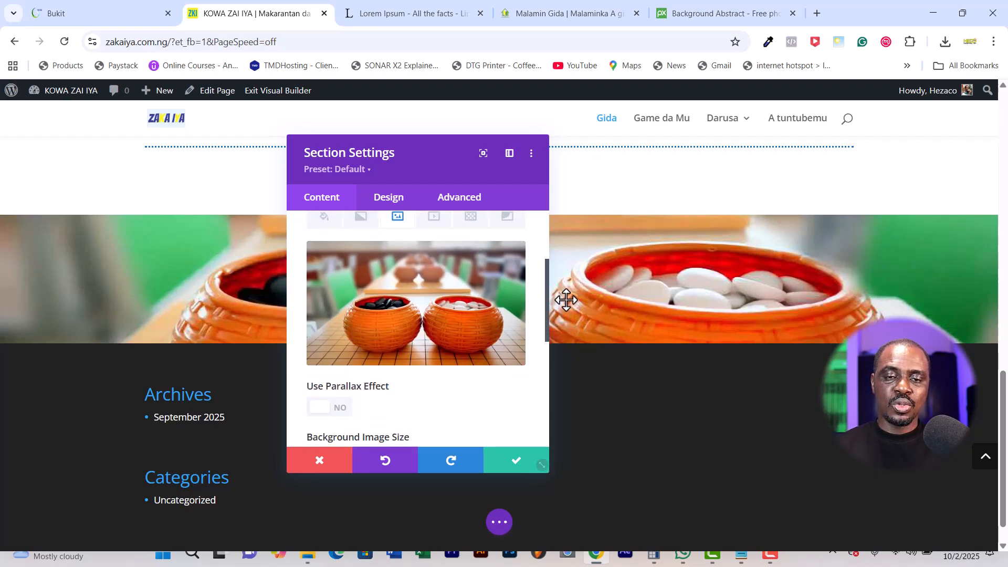
{"action": "scroll", "coordinate": [645, 267], "scroll_direction": "up", "scroll_amount": 1}
{"action": "scroll", "coordinate": [645, 268], "scroll_direction": "up", "scroll_amount": 2}
{"action": "scroll", "coordinate": [645, 268], "scroll_direction": "down", "scroll_amount": 3}
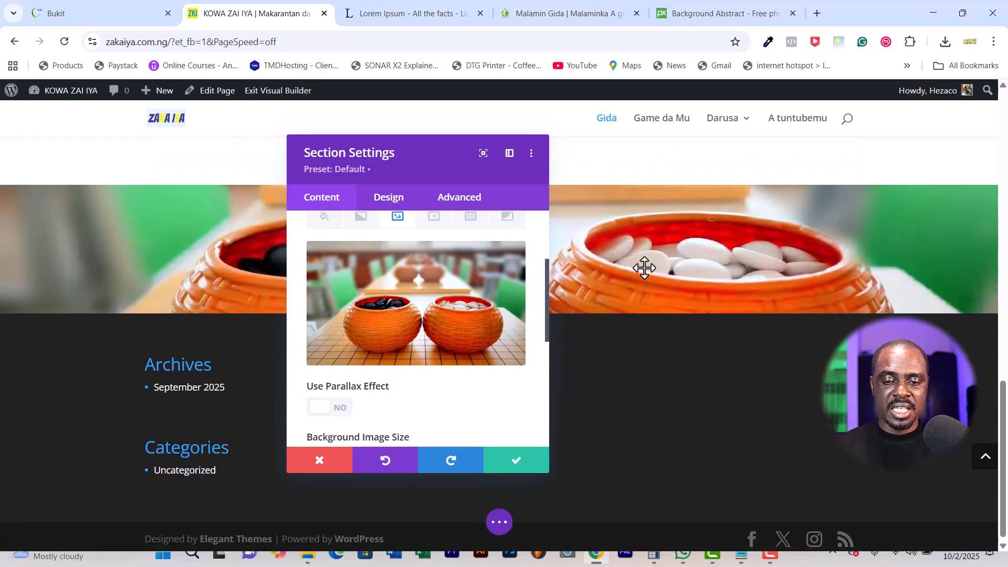
{"action": "scroll", "coordinate": [645, 268], "scroll_direction": "up", "scroll_amount": 4}
{"action": "scroll", "coordinate": [645, 268], "scroll_direction": "down", "scroll_amount": 4}
{"action": "scroll", "coordinate": [645, 268], "scroll_direction": "up", "scroll_amount": 2}
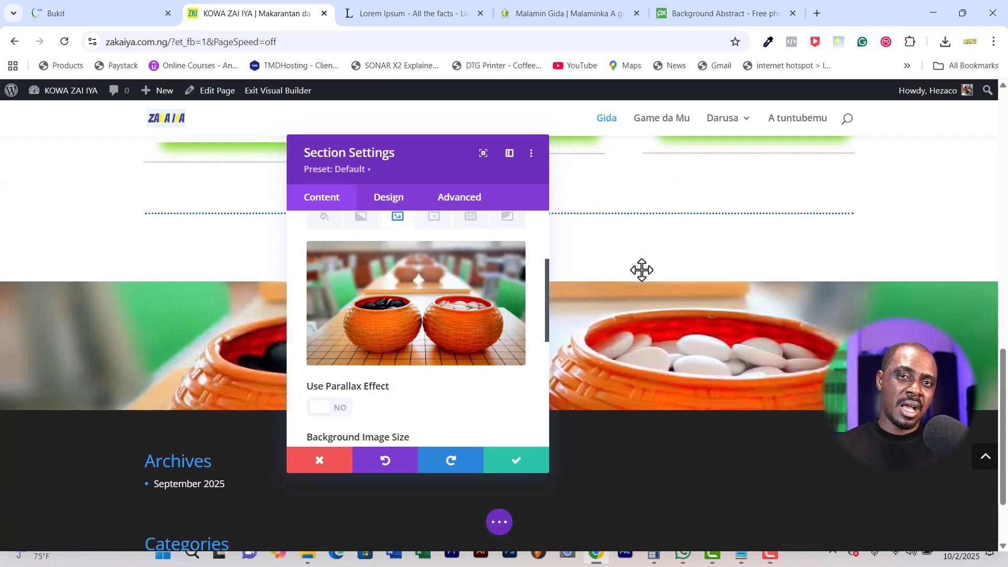
{"action": "scroll", "coordinate": [688, 310], "scroll_direction": "down", "scroll_amount": 2}
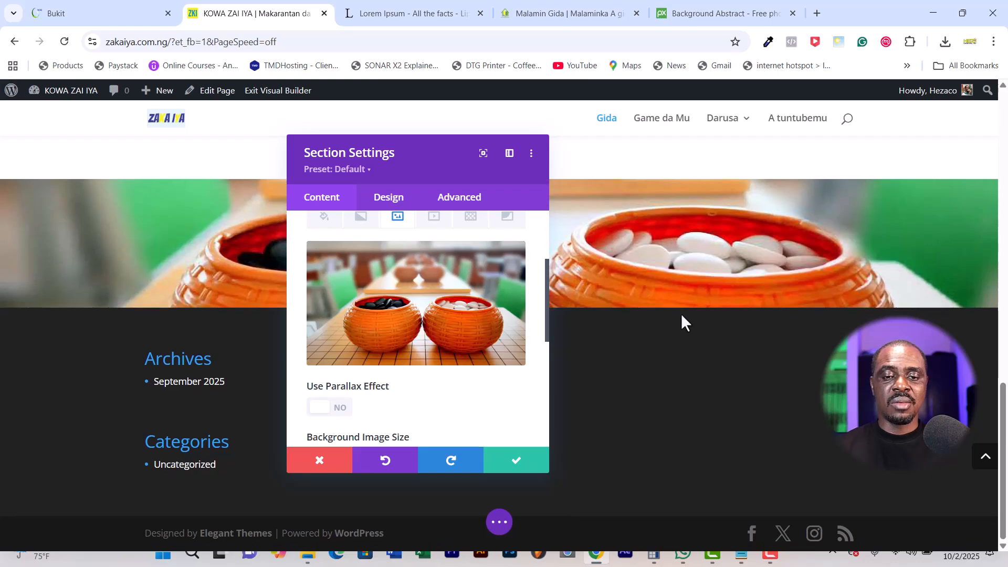
{"action": "scroll", "coordinate": [681, 314], "scroll_direction": "up", "scroll_amount": 3}
{"action": "scroll", "coordinate": [682, 313], "scroll_direction": "down", "scroll_amount": 2}
{"action": "scroll", "coordinate": [682, 314], "scroll_direction": "up", "scroll_amount": 3}
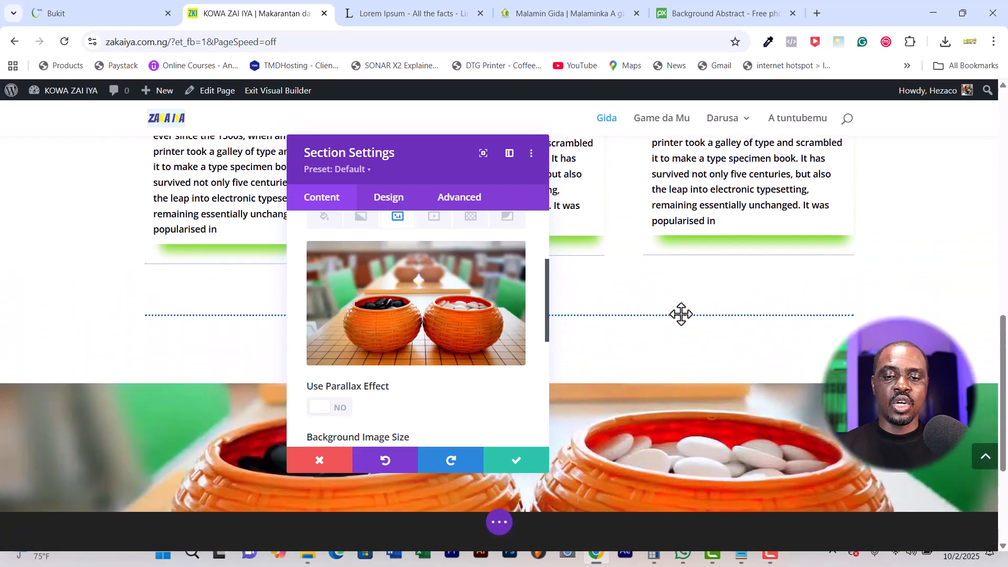
{"action": "scroll", "coordinate": [682, 314], "scroll_direction": "down", "scroll_amount": 2}
{"action": "scroll", "coordinate": [682, 314], "scroll_direction": "up", "scroll_amount": 1}
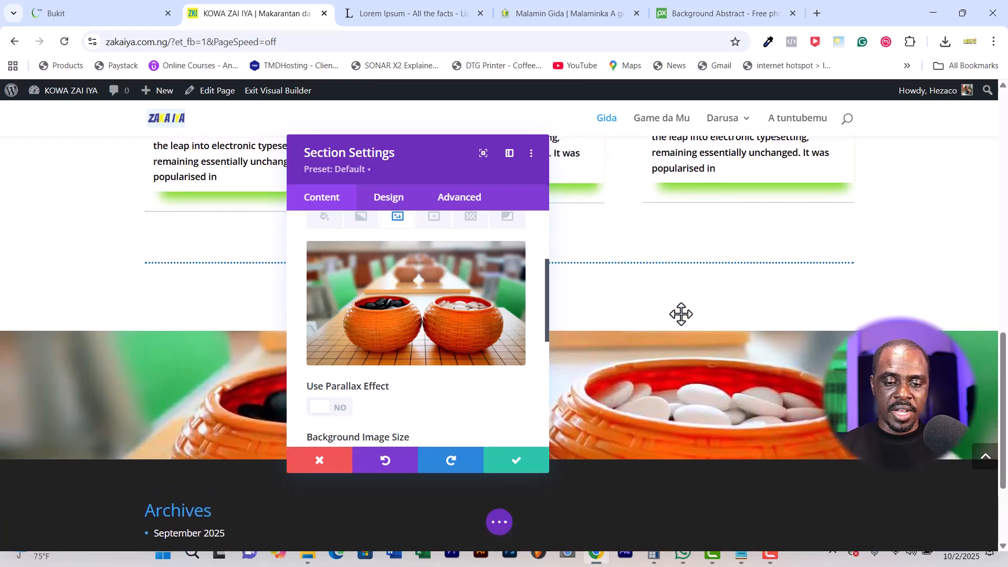
{"action": "scroll", "coordinate": [682, 313], "scroll_direction": "down", "scroll_amount": 2}
Try Overlay as the new section's background image blend and set the blend to Multiply.
{"action": "mouse_move", "coordinate": [426, 325]}
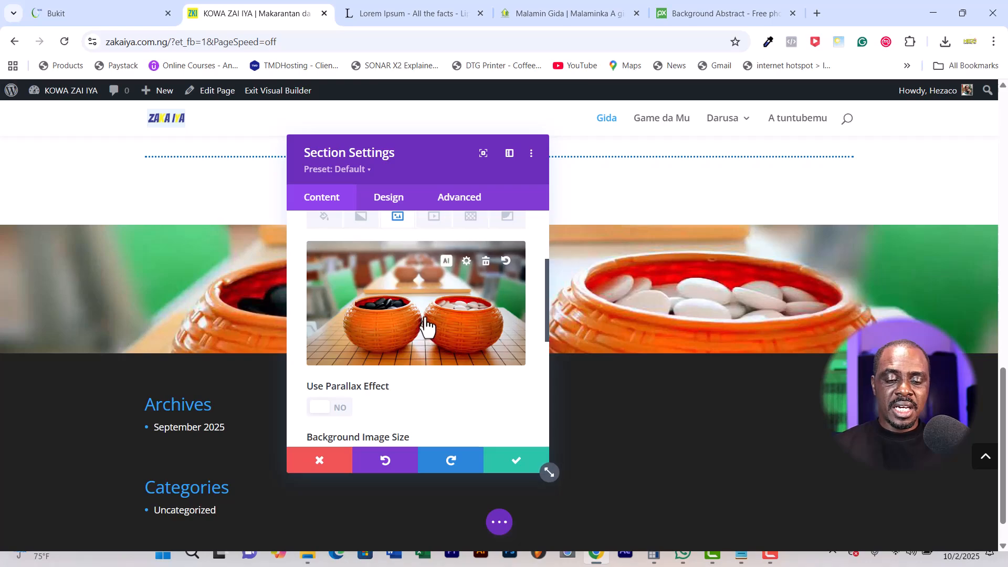
{"action": "scroll", "coordinate": [427, 326], "scroll_direction": "down", "scroll_amount": 1}
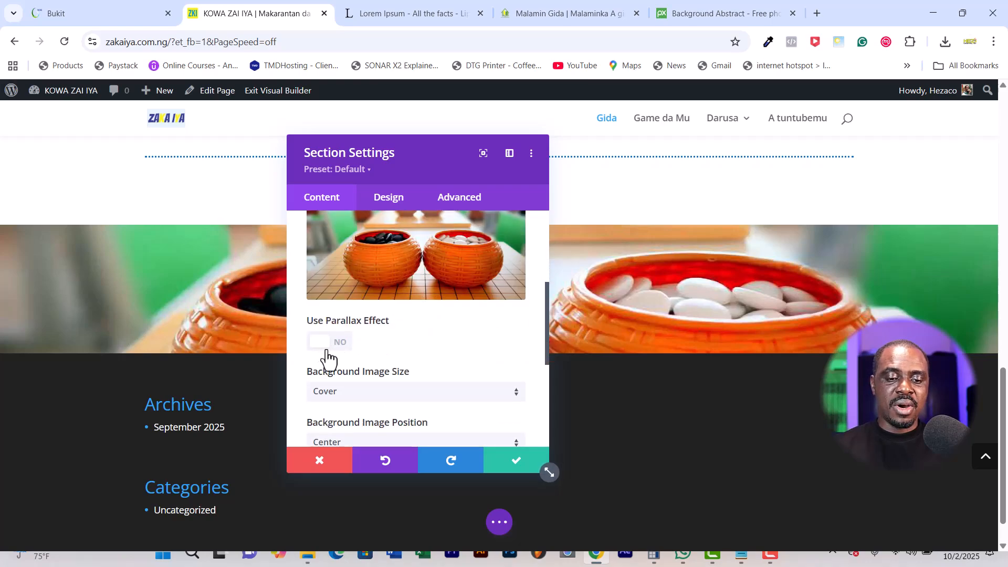
{"action": "scroll", "coordinate": [419, 349], "scroll_direction": "down", "scroll_amount": 3}
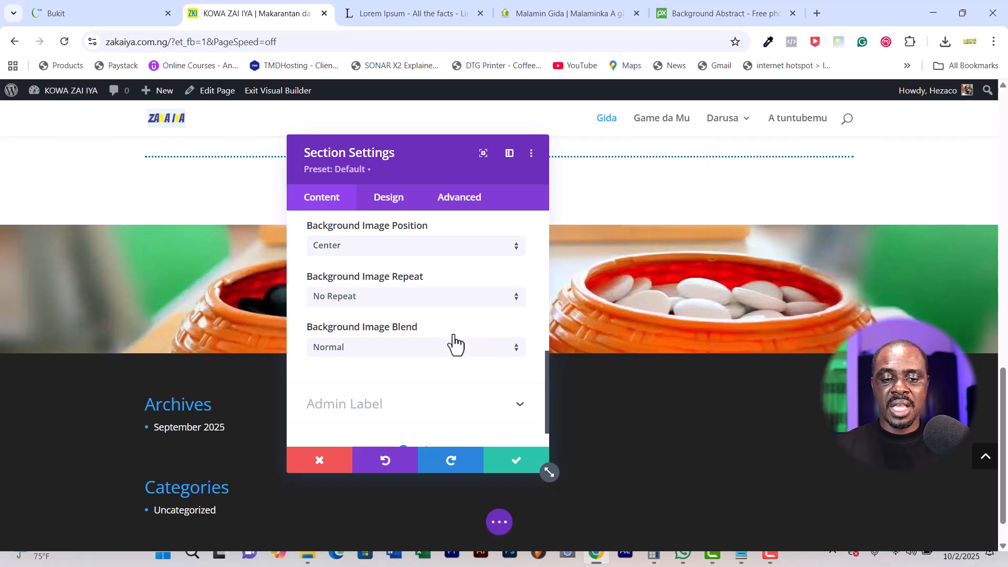
{"action": "left_click", "coordinate": [382, 354]}
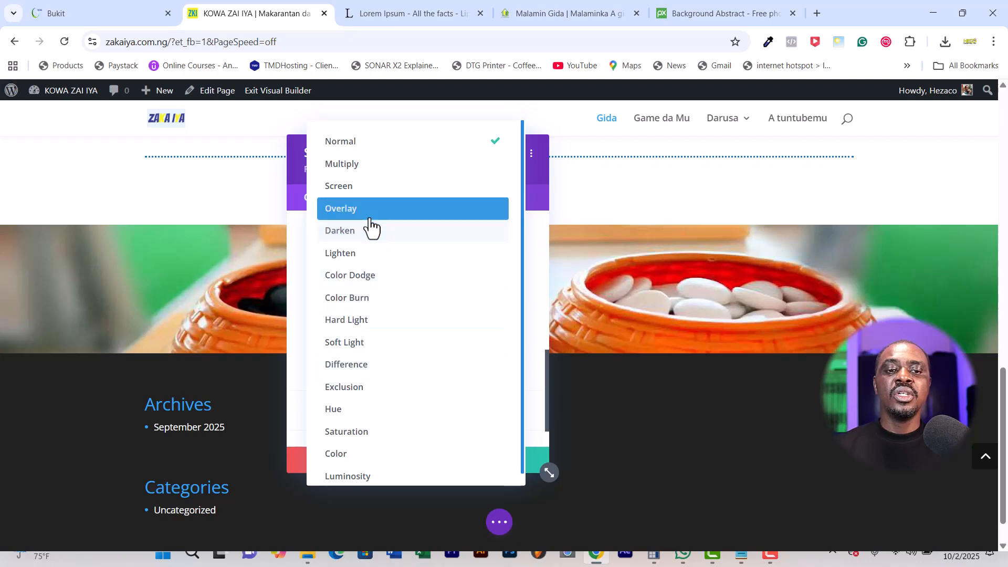
{"action": "left_click", "coordinate": [389, 210]}
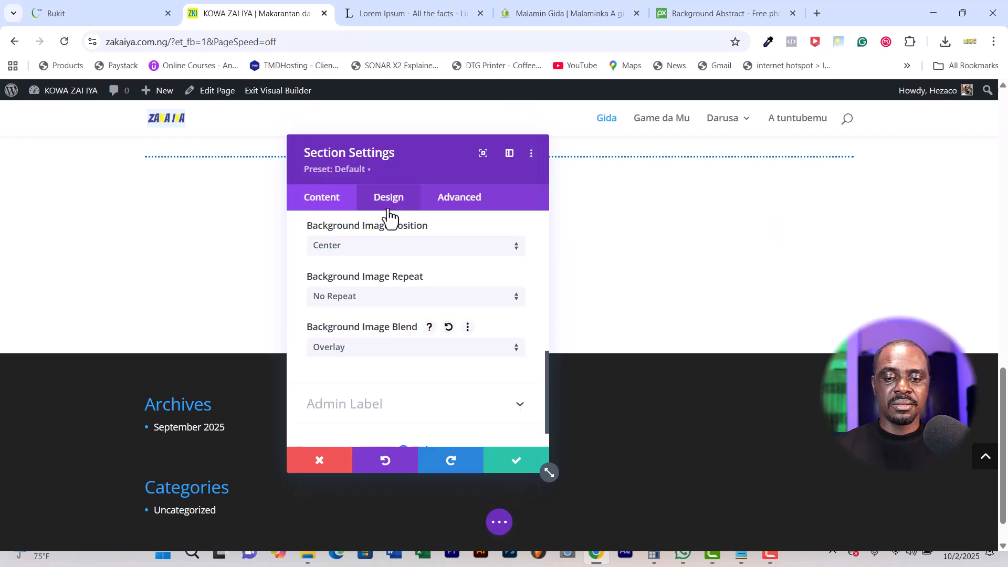
{"action": "left_click", "coordinate": [386, 357]}
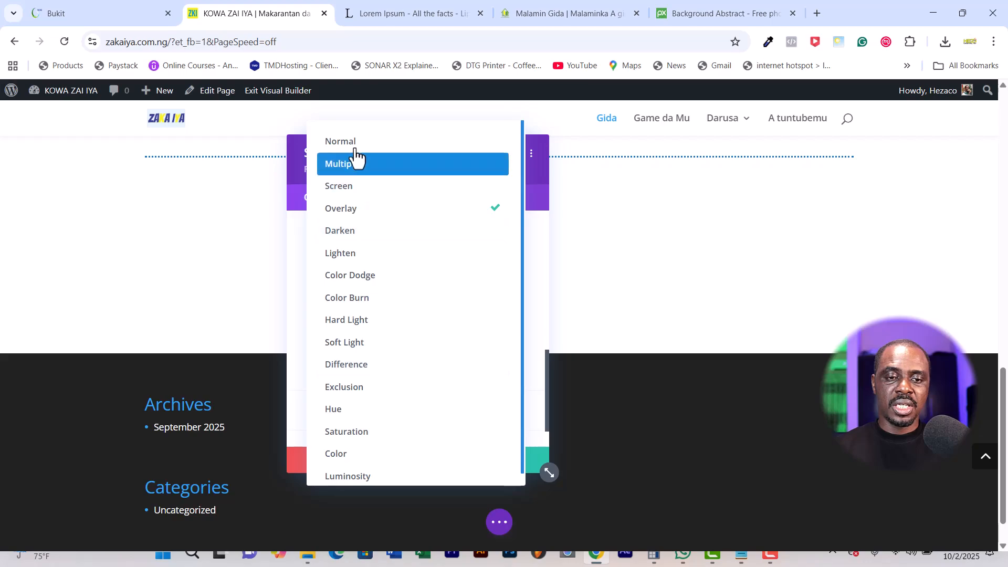
{"action": "left_click", "coordinate": [349, 165]}
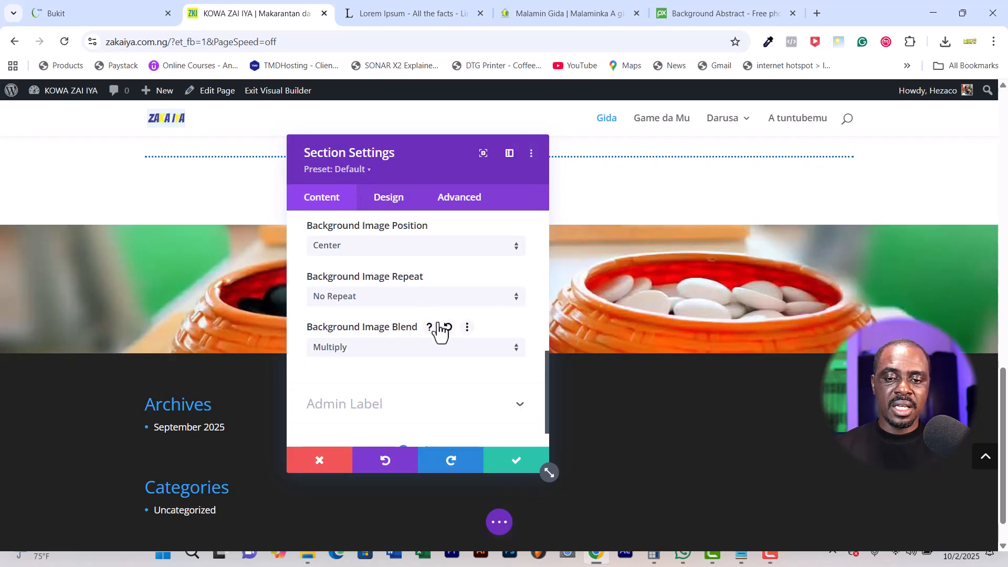
Set the new section's background color to the saved black swatch.
{"action": "scroll", "coordinate": [391, 336], "scroll_direction": "up", "scroll_amount": 10}
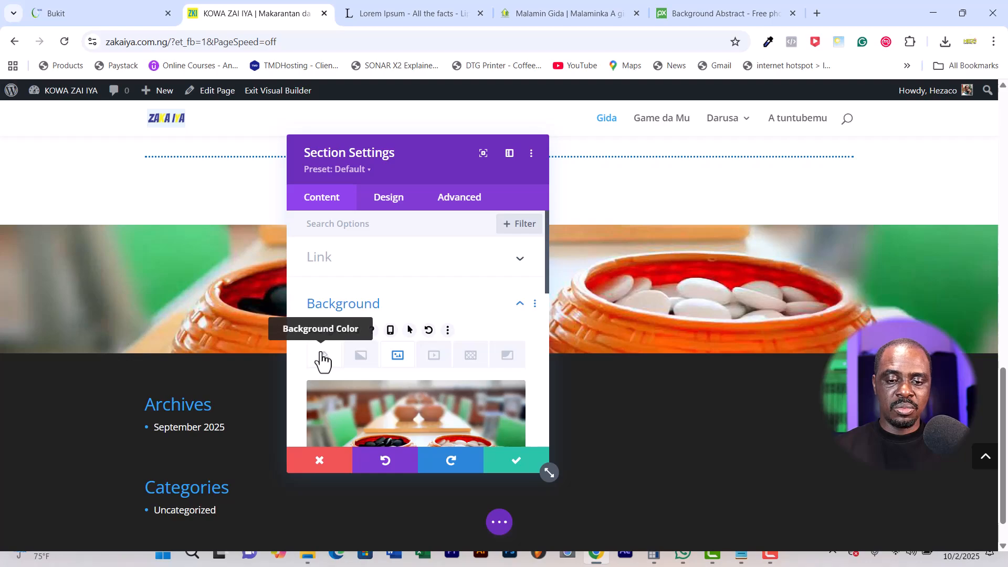
{"action": "left_click", "coordinate": [322, 357]}
{"action": "scroll", "coordinate": [415, 387], "scroll_direction": "down", "scroll_amount": 3}
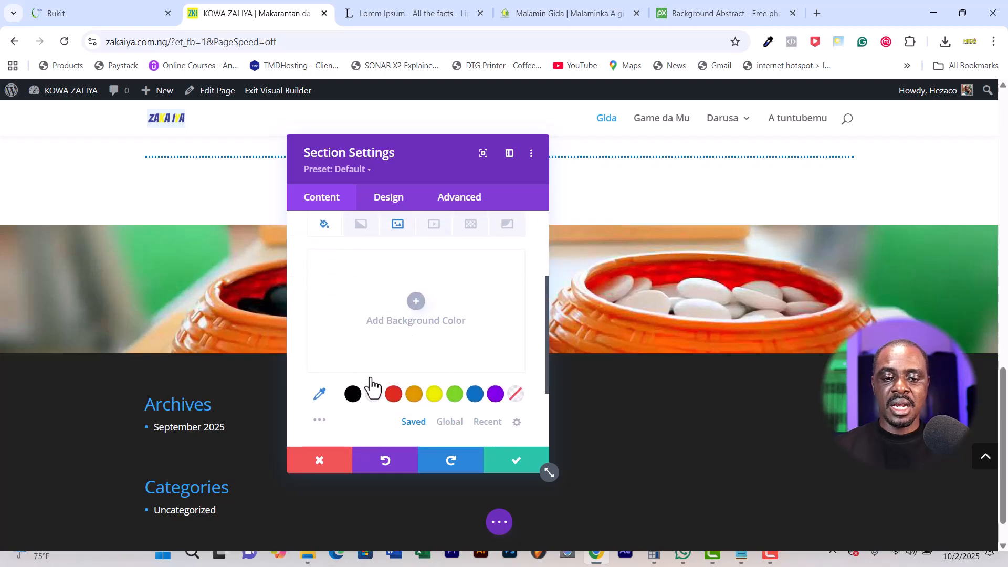
{"action": "left_click", "coordinate": [353, 394]}
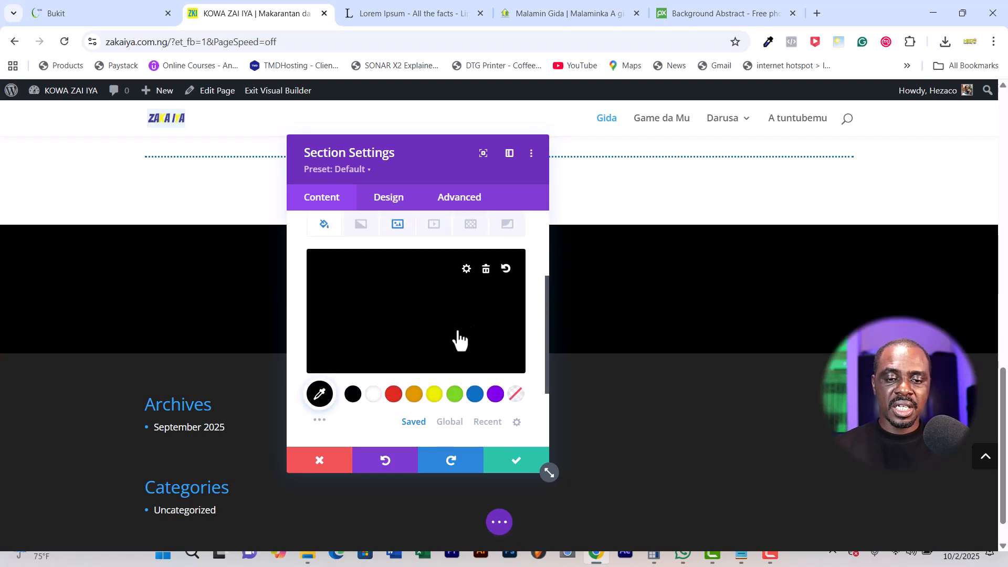
{"action": "left_click", "coordinate": [398, 229]}
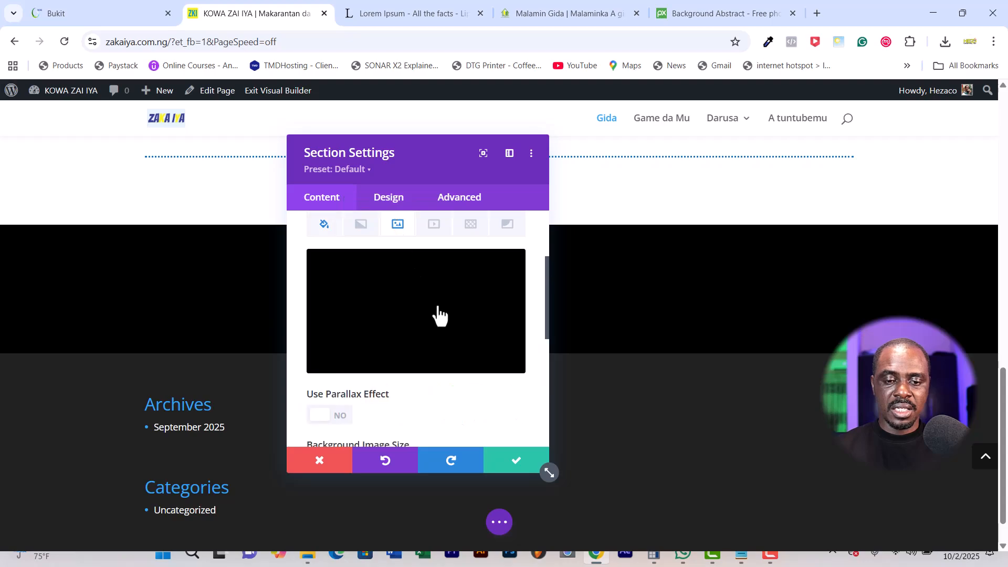
{"action": "left_click", "coordinate": [382, 314]}
{"action": "left_click", "coordinate": [191, 149]}
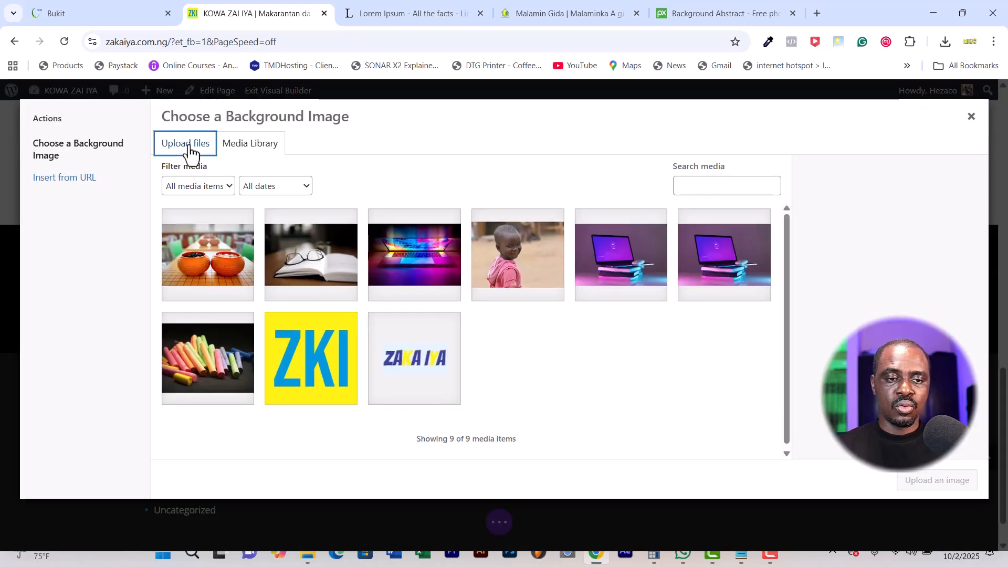
{"action": "left_click", "coordinate": [971, 117]}
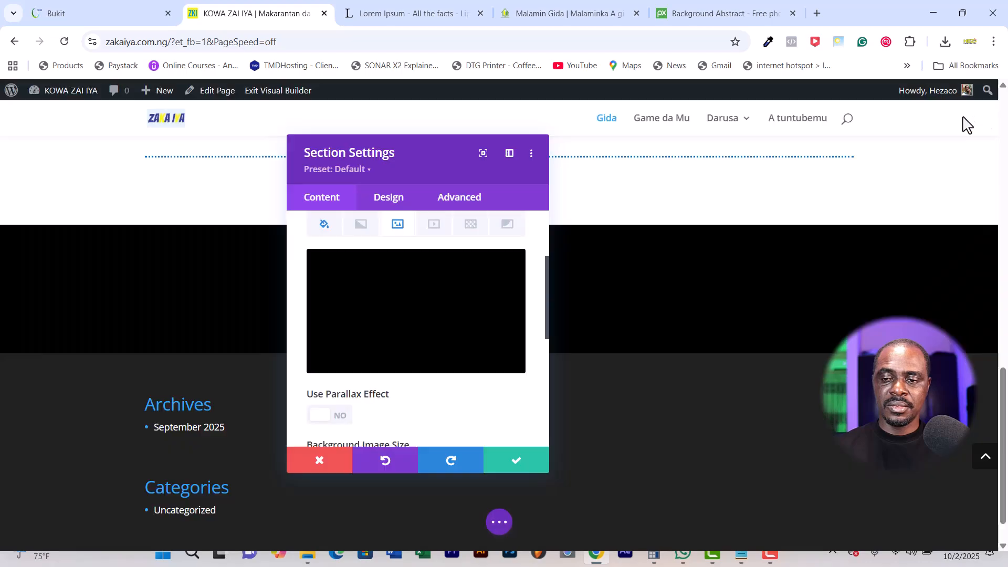
Lower the opacity of the new section's black background color to 0.55.
{"action": "left_click", "coordinate": [323, 226]}
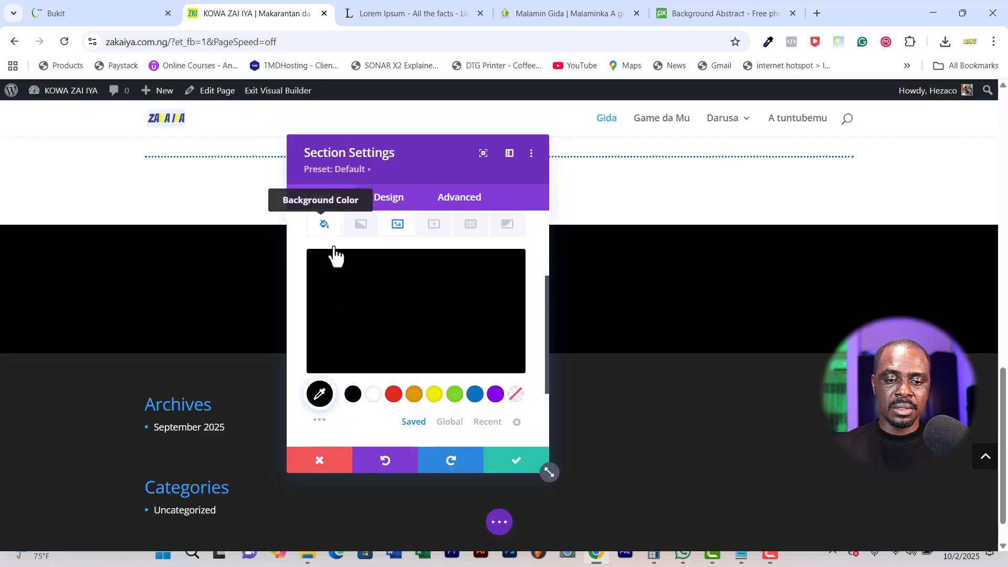
{"action": "left_click", "coordinate": [321, 396]}
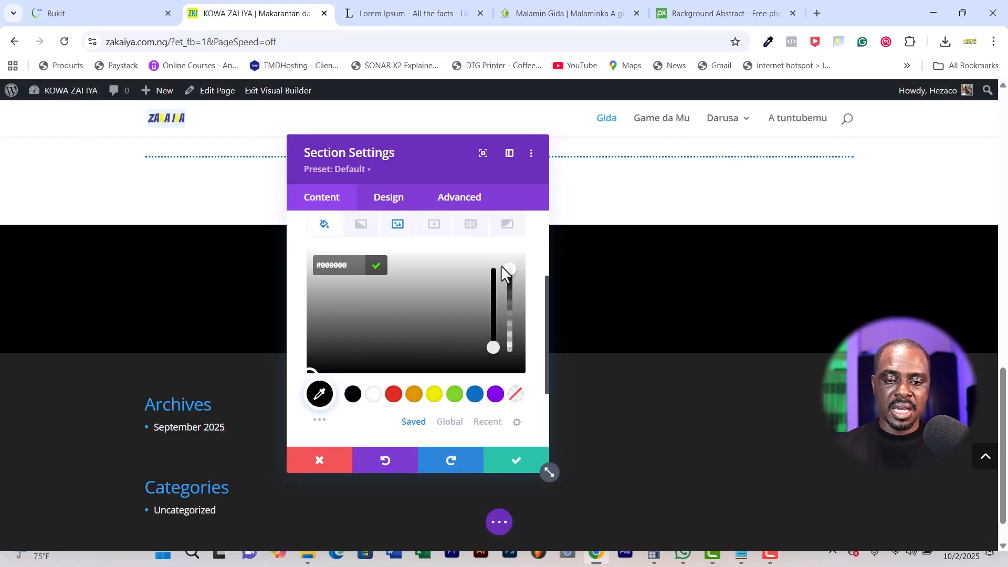
{"action": "mouse_move", "coordinate": [510, 286]}
{"action": "left_mouse_down"}
{"action": "mouse_move", "coordinate": [510, 319]}
{"action": "mouse_move", "coordinate": [510, 306]}
{"action": "left_mouse_up"}
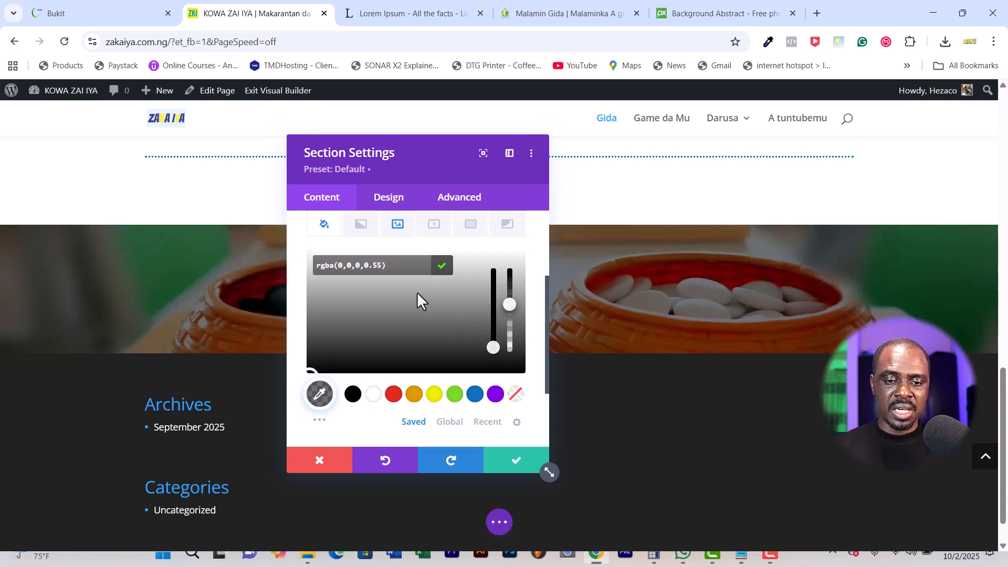
{"action": "scroll", "coordinate": [418, 331], "scroll_direction": "down", "scroll_amount": 2}
{"action": "scroll", "coordinate": [415, 294], "scroll_direction": "up", "scroll_amount": 4}
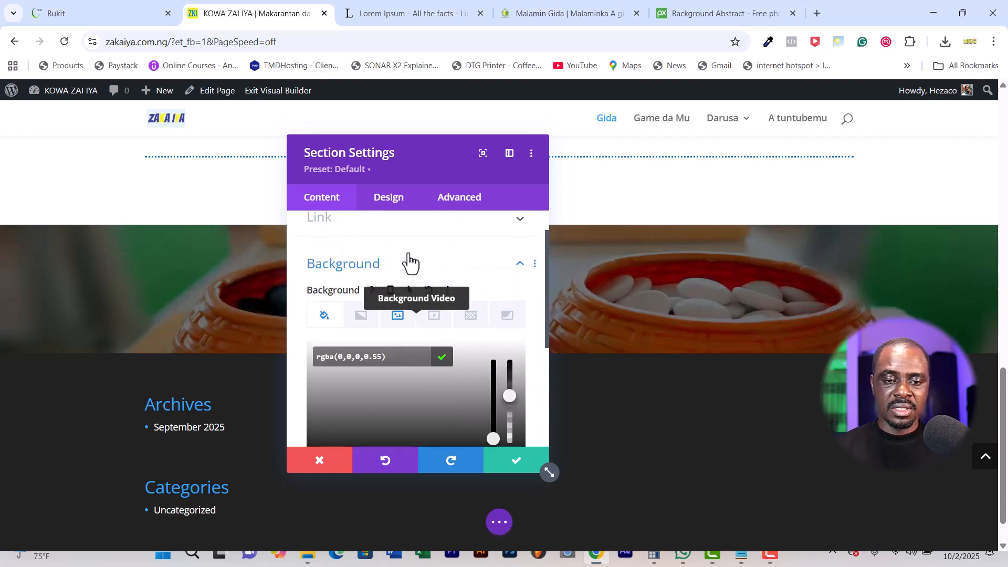
Try Normal as the section's background image blend and return the blend to Multiply.
{"action": "left_click", "coordinate": [396, 317]}
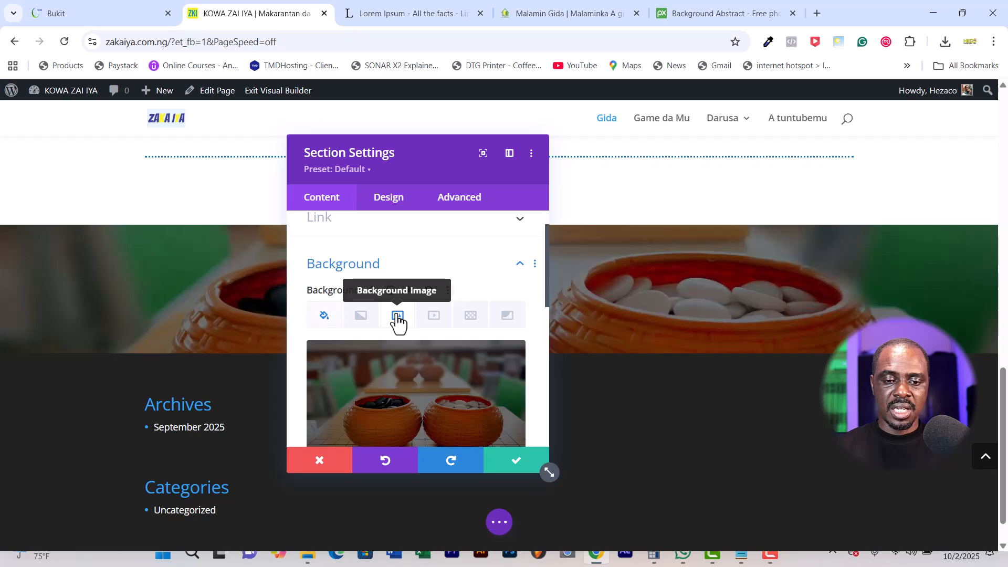
{"action": "scroll", "coordinate": [427, 393], "scroll_direction": "down", "scroll_amount": 3}
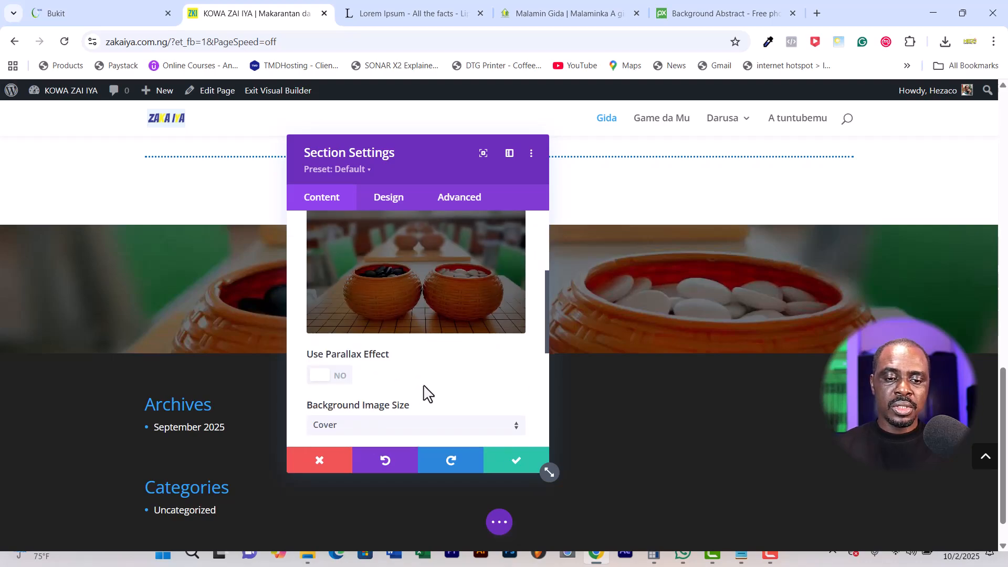
{"action": "scroll", "coordinate": [429, 393], "scroll_direction": "down", "scroll_amount": 3}
{"action": "scroll", "coordinate": [427, 392], "scroll_direction": "down", "scroll_amount": 3}
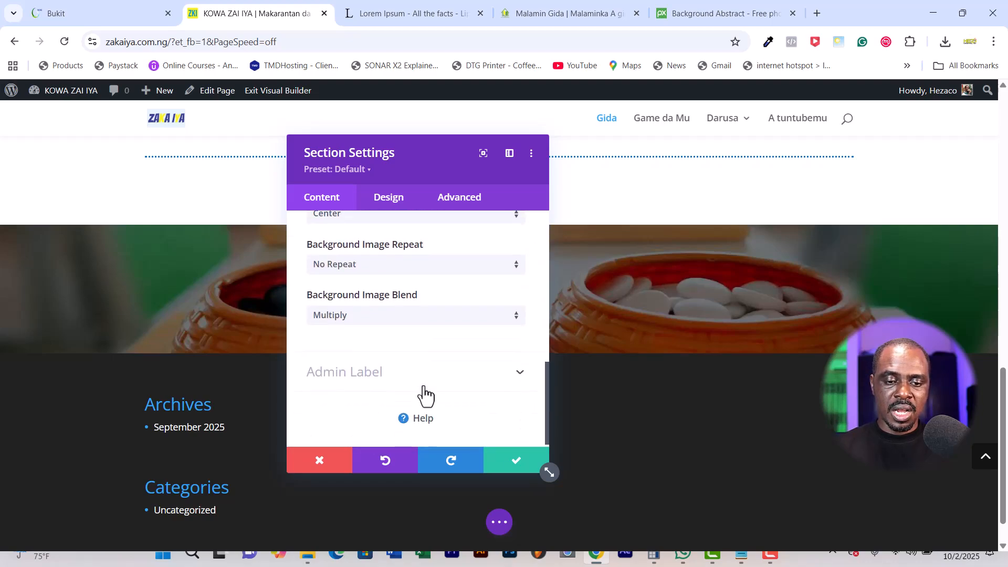
{"action": "left_click", "coordinate": [422, 316]}
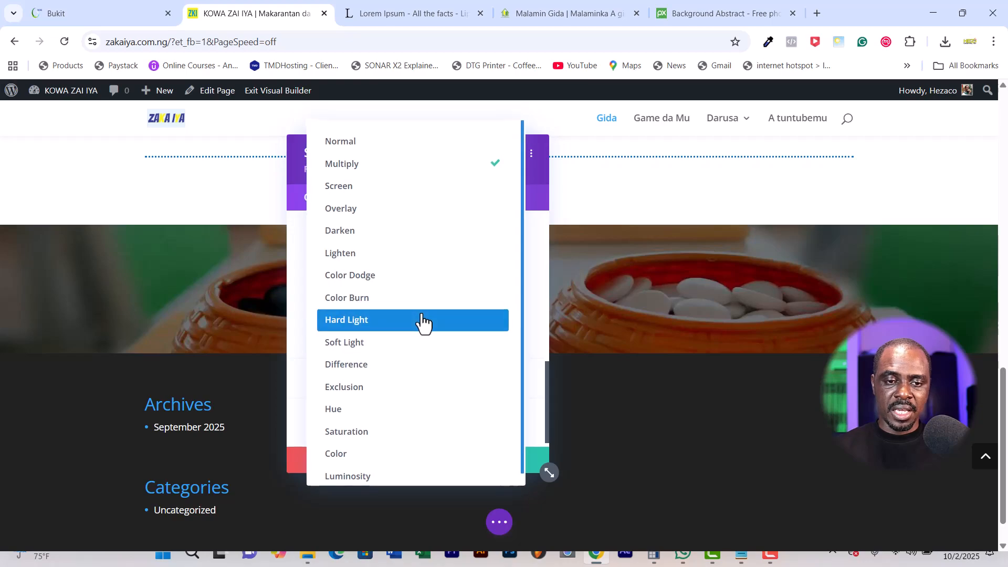
{"action": "left_click", "coordinate": [397, 146]}
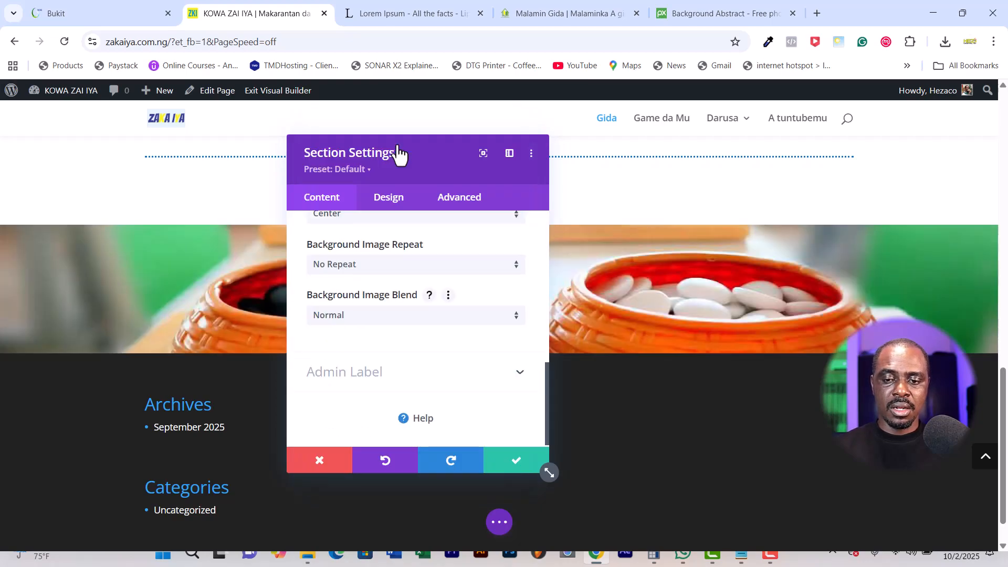
{"action": "left_click", "coordinate": [374, 323]}
{"action": "left_click", "coordinate": [347, 167]}
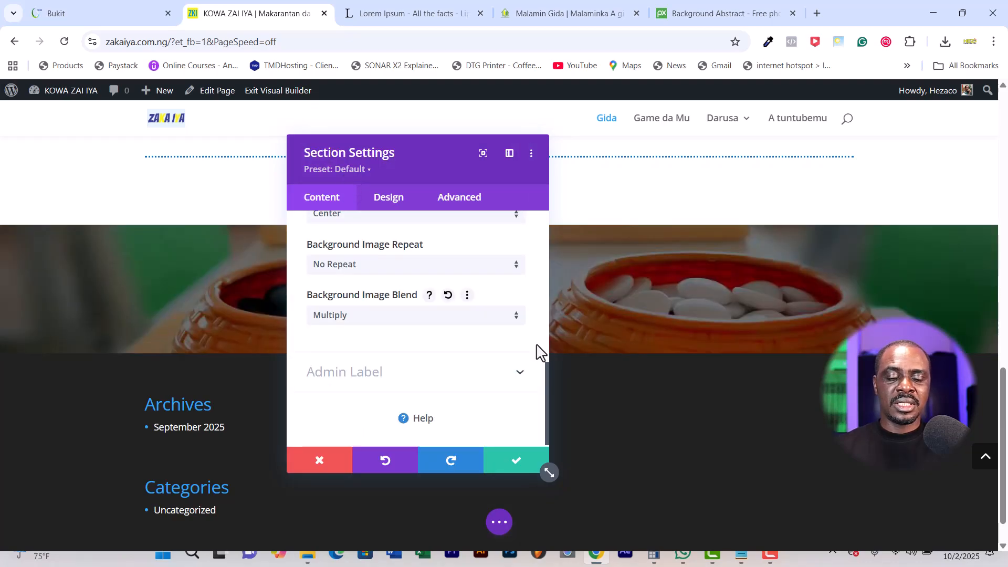
Set the section's background color to the saved green swatch and darken it to #369b1a.
{"action": "scroll", "coordinate": [349, 295], "scroll_direction": "up", "scroll_amount": 10}
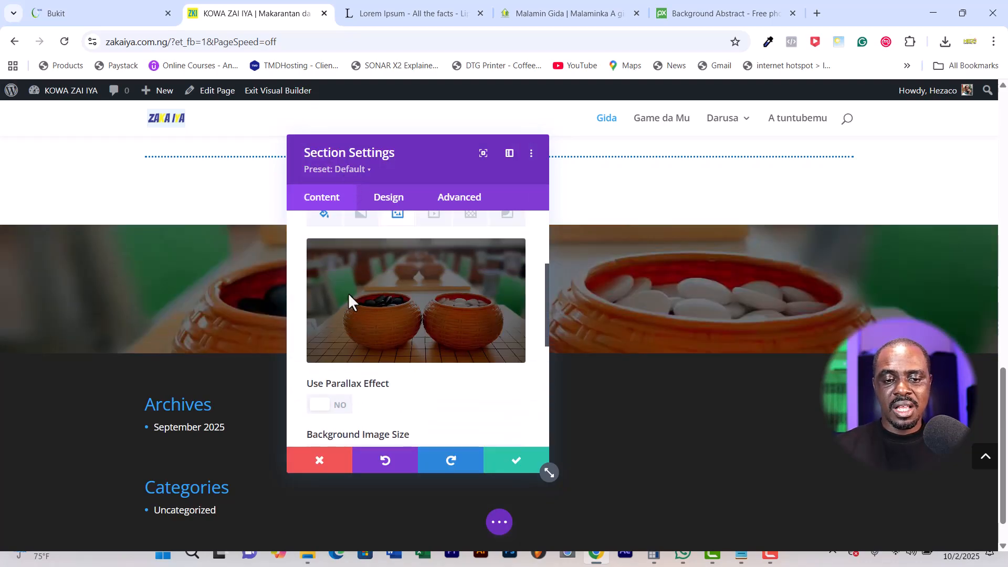
{"action": "left_click", "coordinate": [324, 323]}
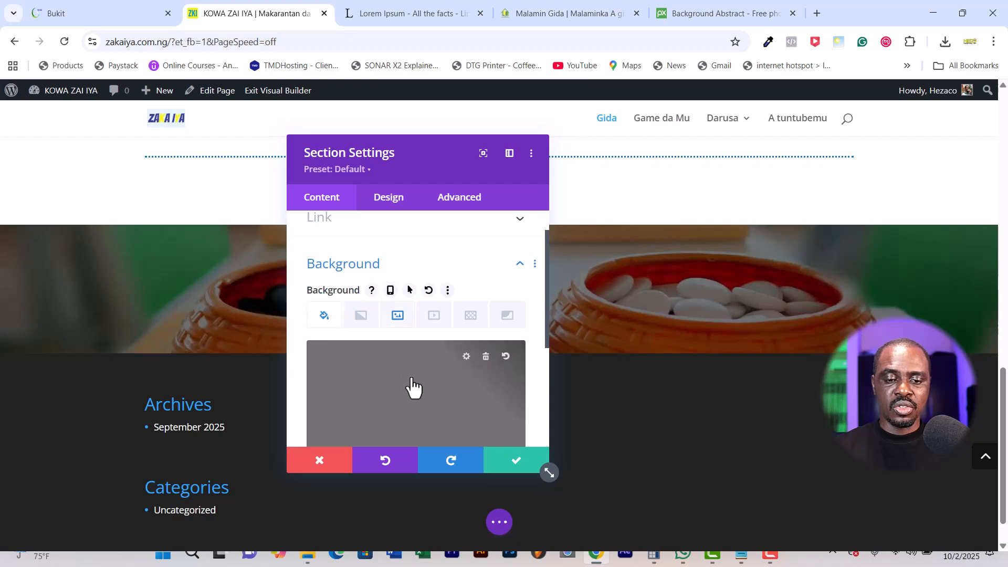
{"action": "scroll", "coordinate": [412, 388], "scroll_direction": "down", "scroll_amount": 3}
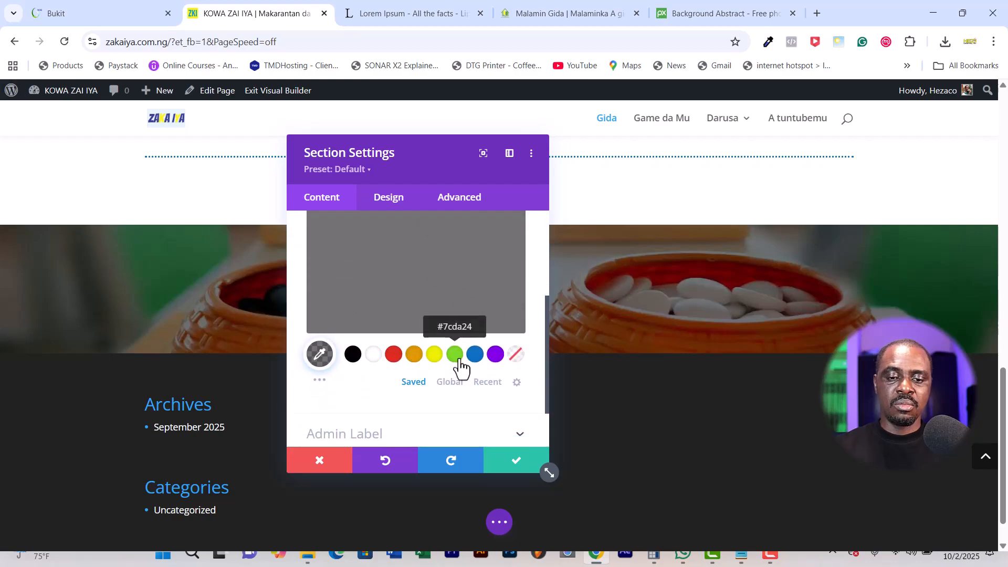
{"action": "left_click", "coordinate": [456, 355]}
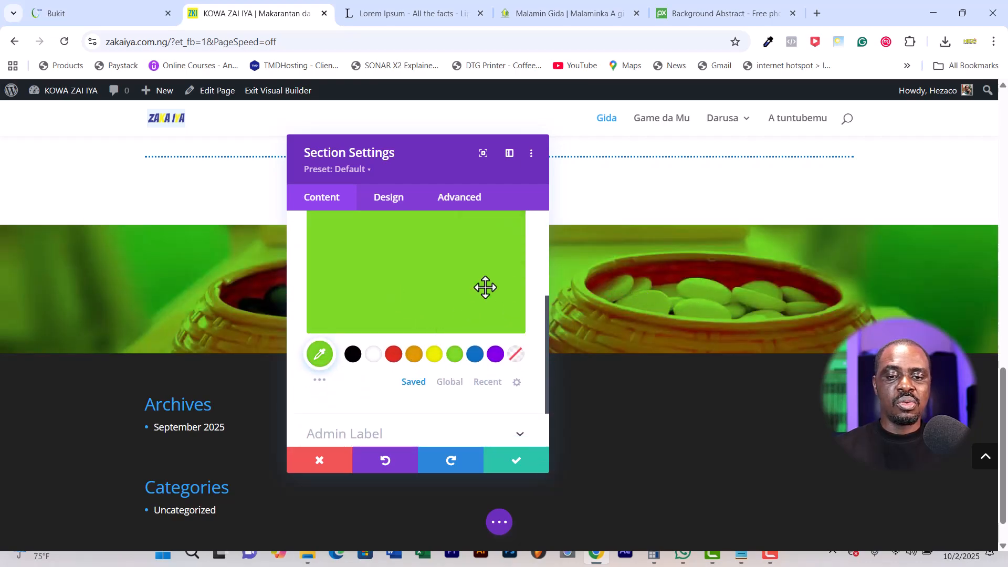
{"action": "left_click", "coordinate": [328, 352]}
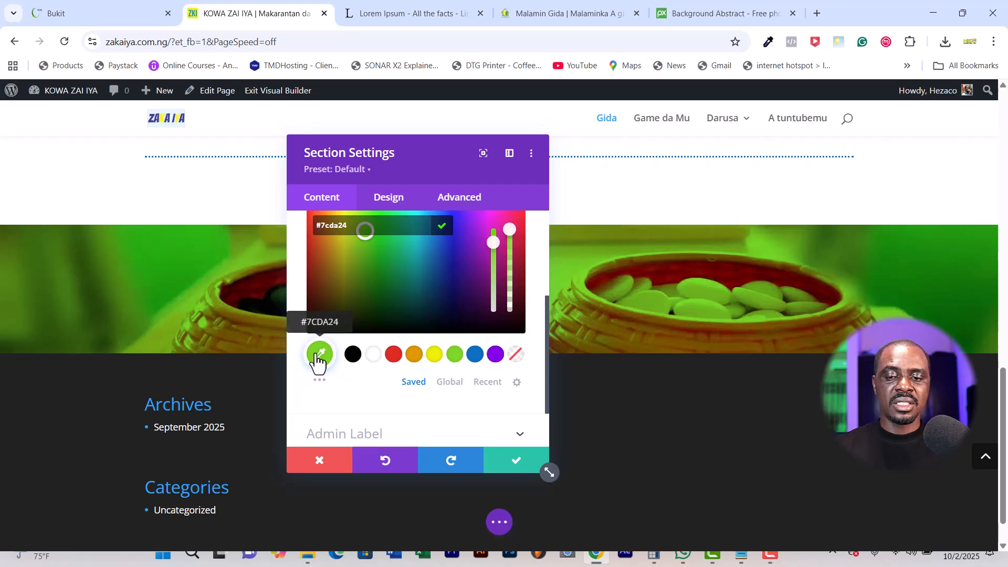
{"action": "left_click", "coordinate": [370, 260]}
{"action": "left_click_drag", "start_coordinate": [381, 261], "coordinate": [378, 263]}
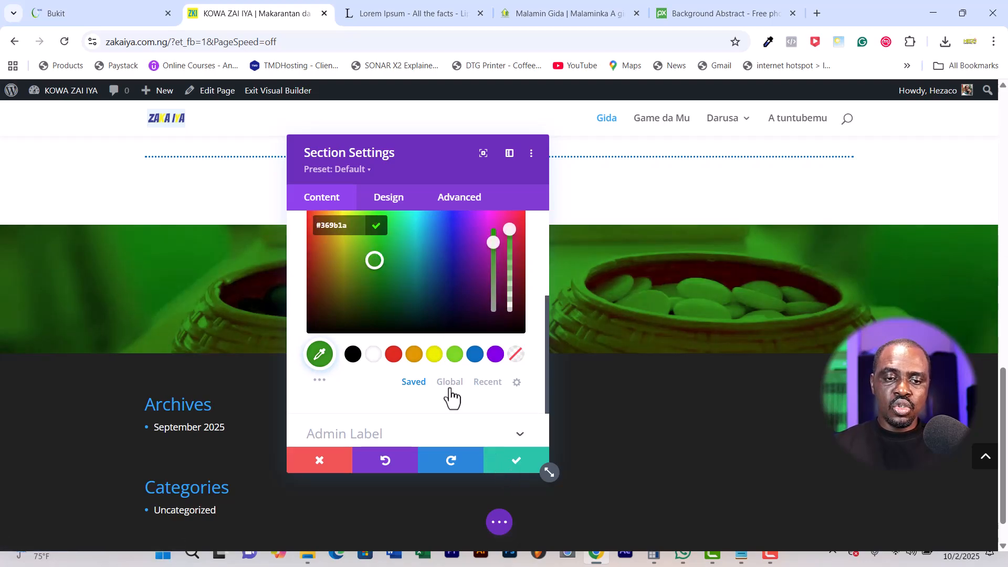
Set the section's top margin to -18px, top padding to 171px and bottom padding to 140px.
{"action": "left_click", "coordinate": [389, 198]}
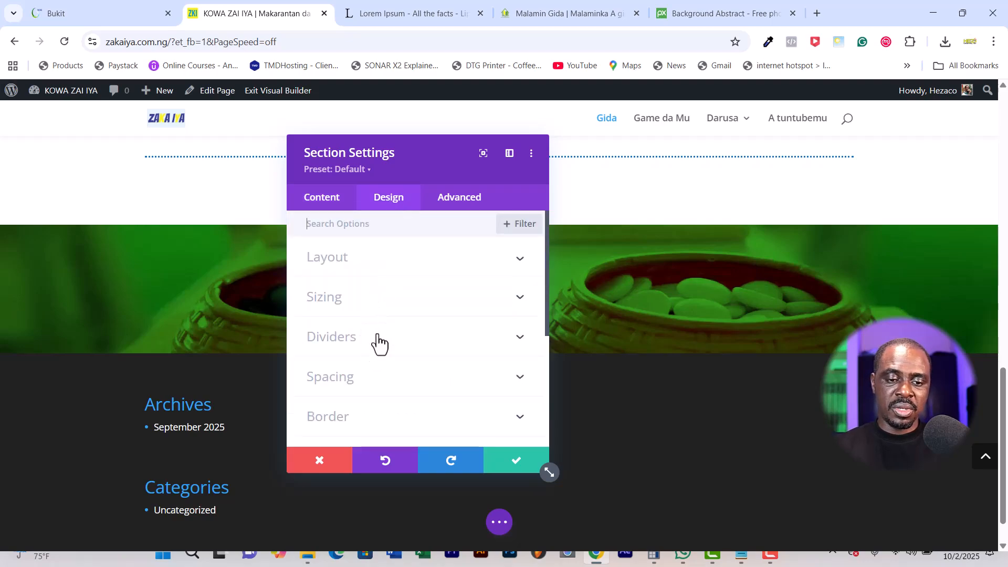
{"action": "left_click", "coordinate": [378, 389]}
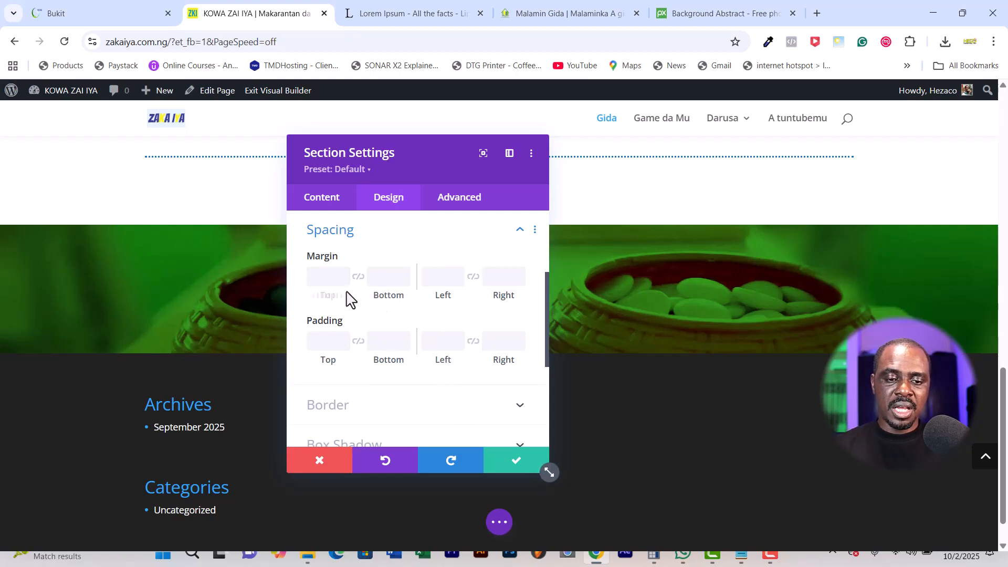
{"action": "mouse_move", "coordinate": [324, 299]}
{"action": "left_mouse_down"}
{"action": "mouse_move", "coordinate": [369, 300]}
{"action": "mouse_move", "coordinate": [319, 299]}
{"action": "left_mouse_up"}
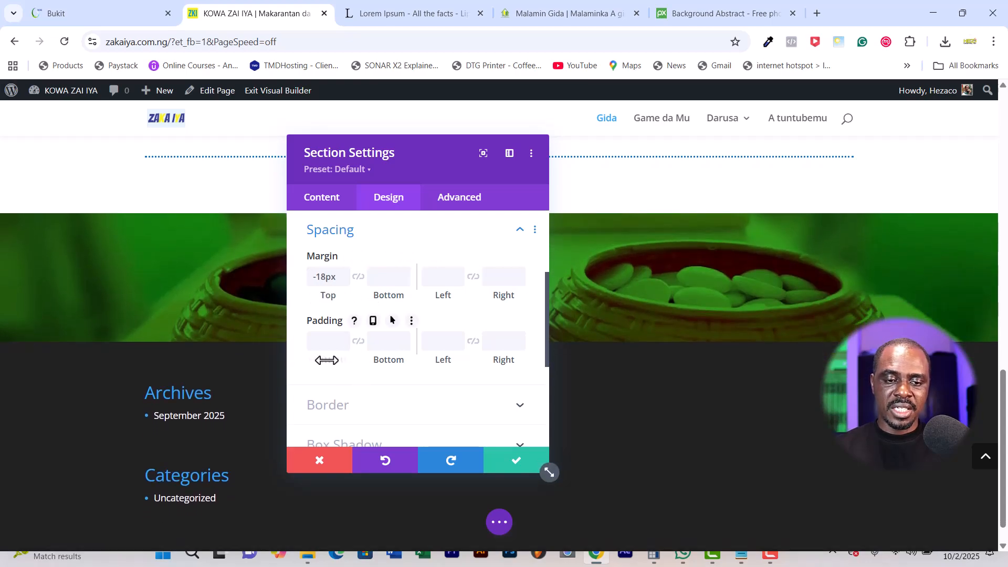
{"action": "left_click_drag", "start_coordinate": [326, 358], "coordinate": [672, 383]}
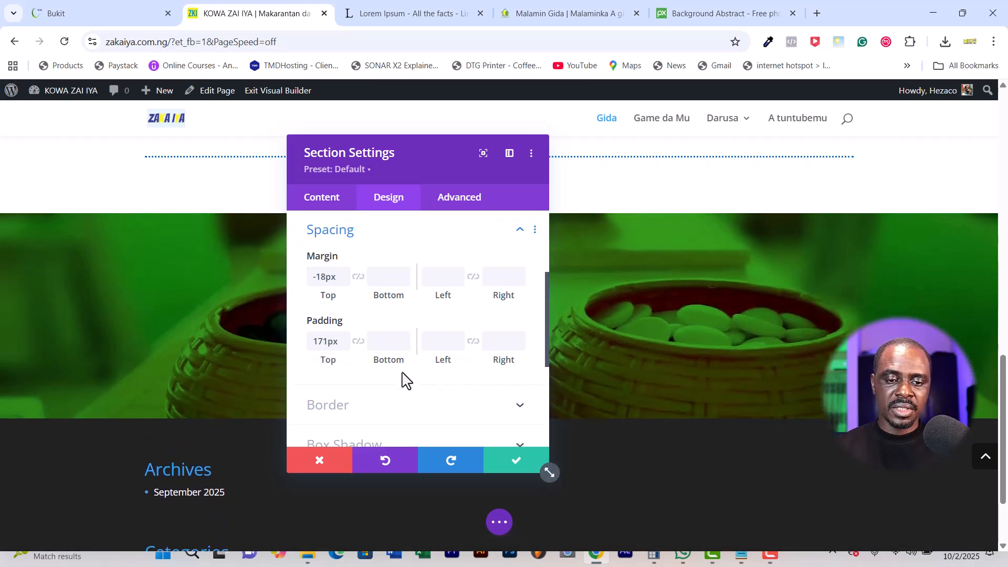
{"action": "left_click_drag", "start_coordinate": [384, 363], "coordinate": [711, 391]}
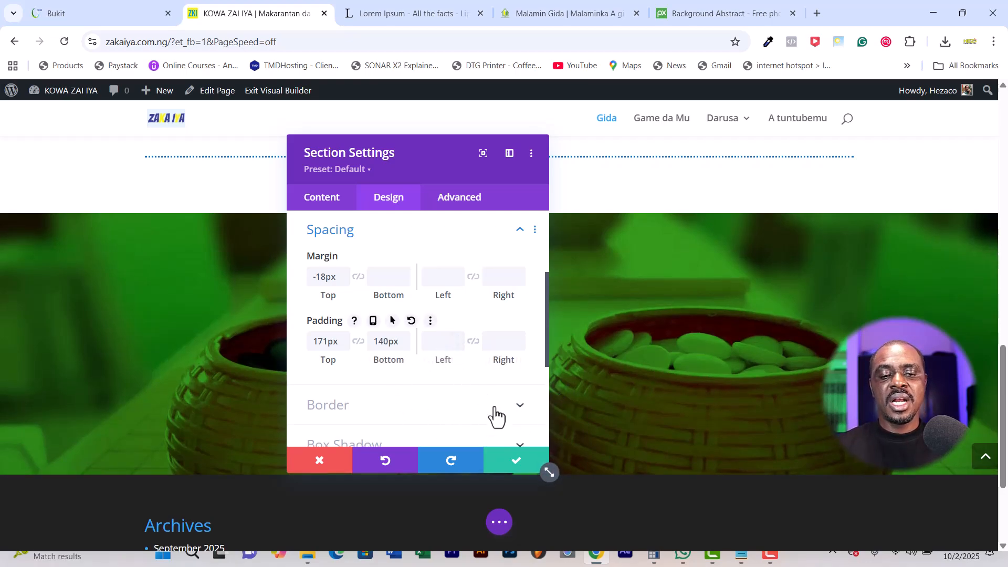
Examine how the resized section with its green-tinted background image looks on the page.
{"action": "scroll", "coordinate": [208, 359], "scroll_direction": "down", "scroll_amount": 1}
{"action": "scroll", "coordinate": [209, 359], "scroll_direction": "down", "scroll_amount": 2}
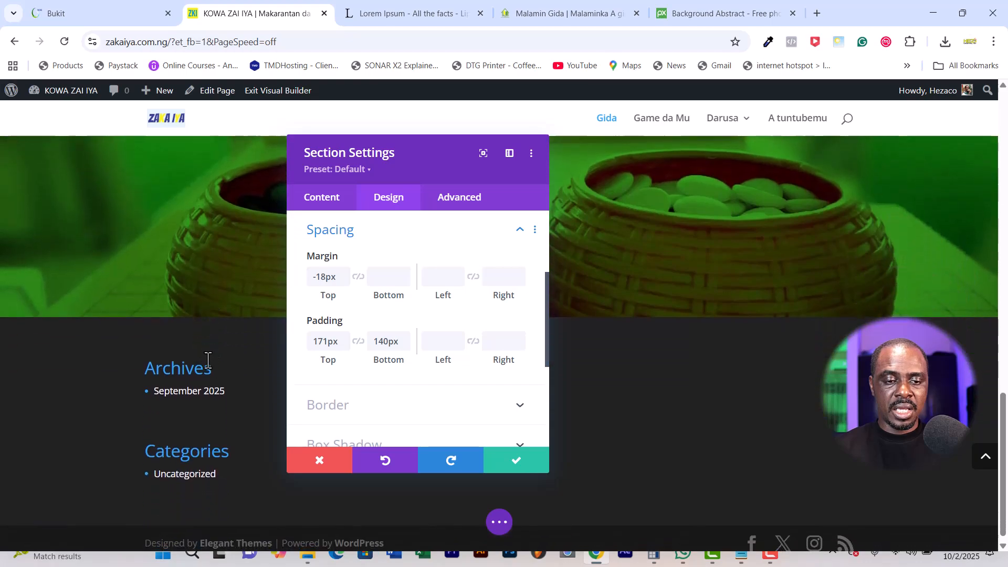
{"action": "scroll", "coordinate": [209, 359], "scroll_direction": "up", "scroll_amount": 4}
{"action": "scroll", "coordinate": [208, 361], "scroll_direction": "down", "scroll_amount": 3}
{"action": "scroll", "coordinate": [208, 360], "scroll_direction": "up", "scroll_amount": 2}
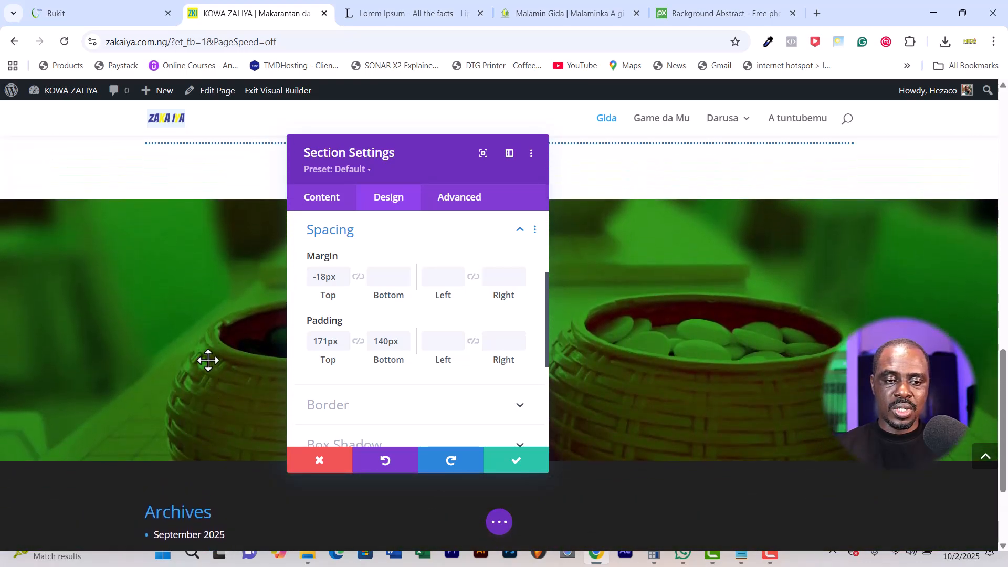
{"action": "scroll", "coordinate": [208, 360], "scroll_direction": "down", "scroll_amount": 2}
{"action": "scroll", "coordinate": [208, 360], "scroll_direction": "up", "scroll_amount": 2}
{"action": "scroll", "coordinate": [207, 360], "scroll_direction": "down", "scroll_amount": 2}
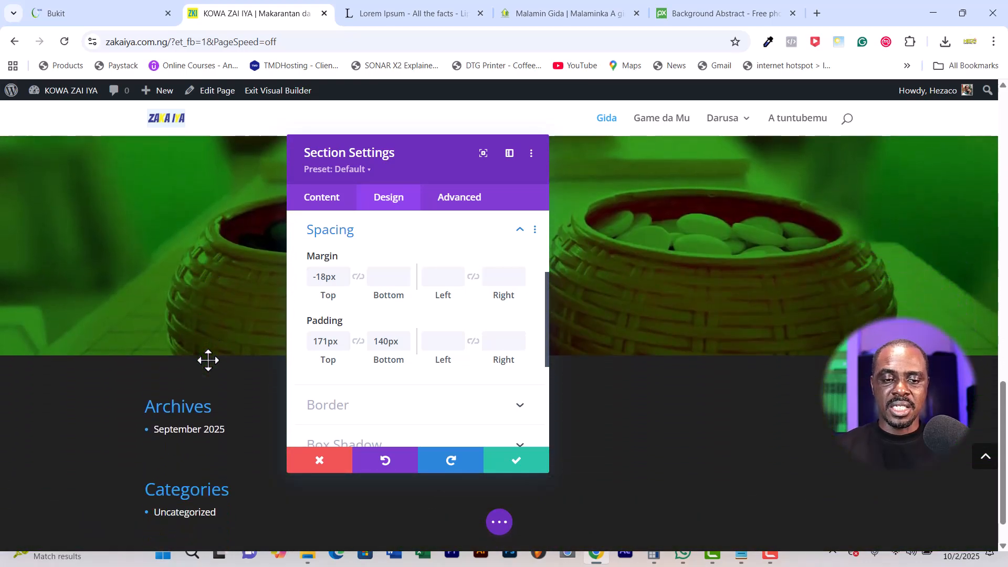
{"action": "scroll", "coordinate": [406, 310], "scroll_direction": "up", "scroll_amount": 1}
{"action": "scroll", "coordinate": [406, 310], "scroll_direction": "up", "scroll_amount": 2}
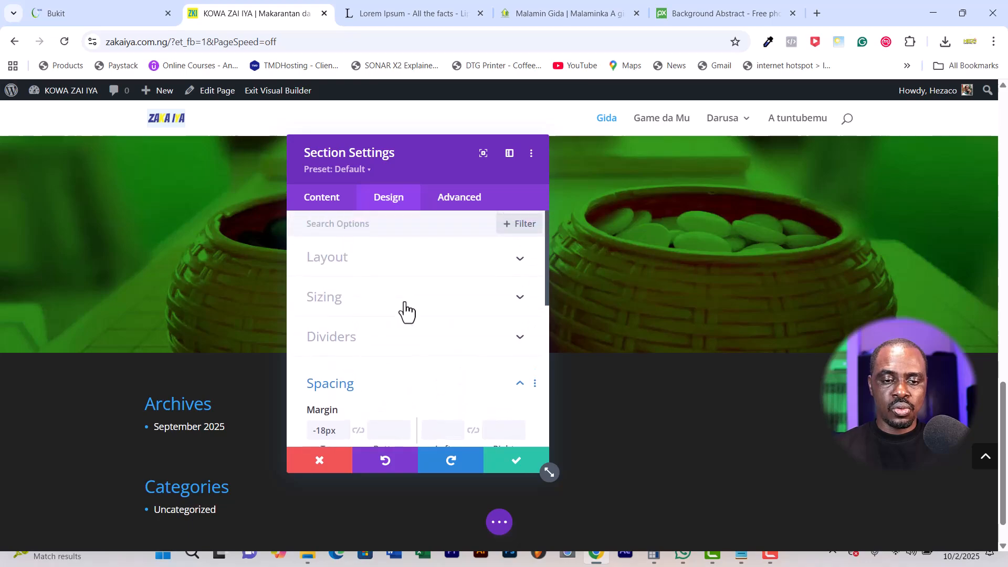
Enable the parallax effect for the section's background image and move the Section Settings window aside to view the section.
{"action": "left_click", "coordinate": [323, 199]}
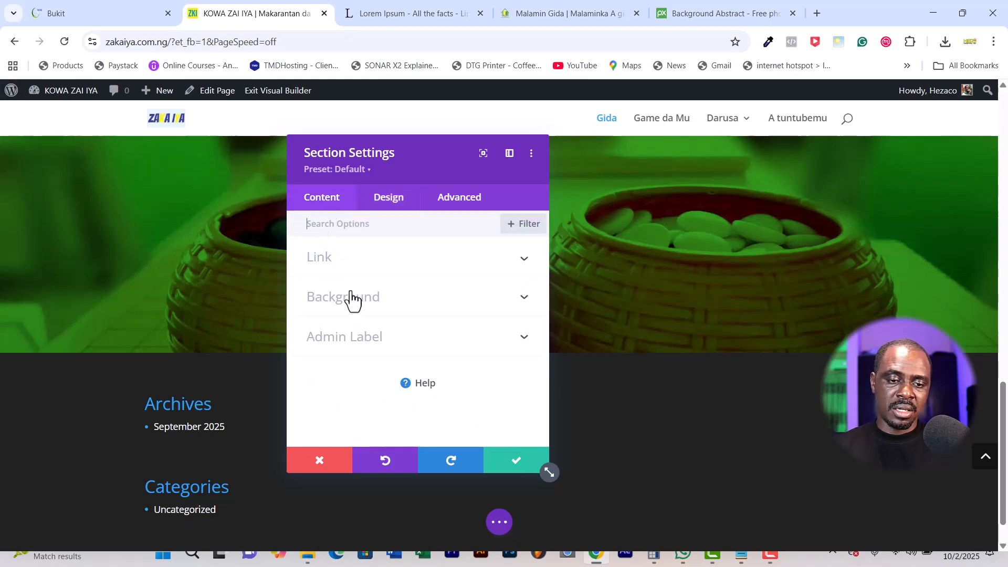
{"action": "left_click", "coordinate": [523, 306]}
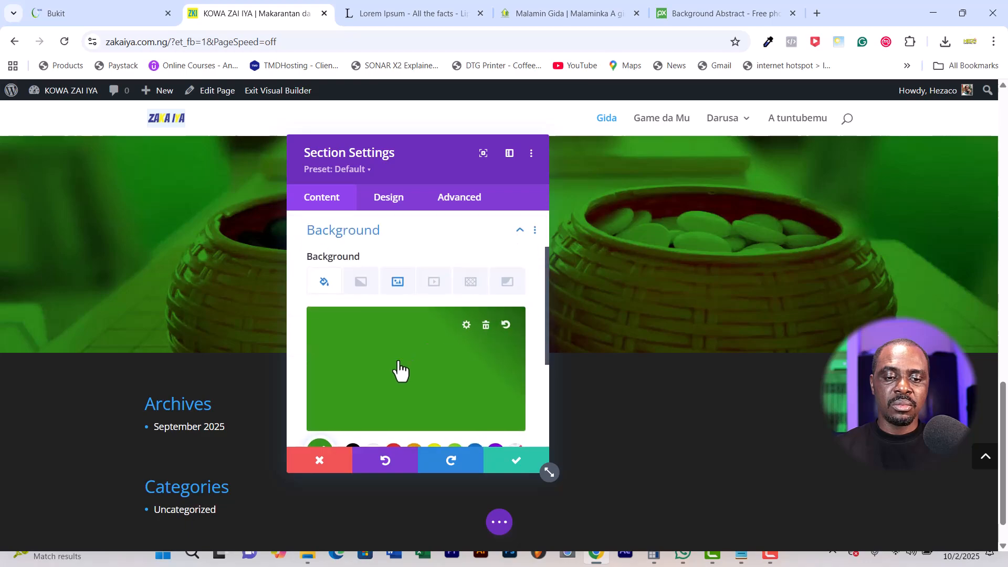
{"action": "scroll", "coordinate": [397, 371], "scroll_direction": "down", "scroll_amount": 3}
{"action": "scroll", "coordinate": [397, 368], "scroll_direction": "up", "scroll_amount": 3}
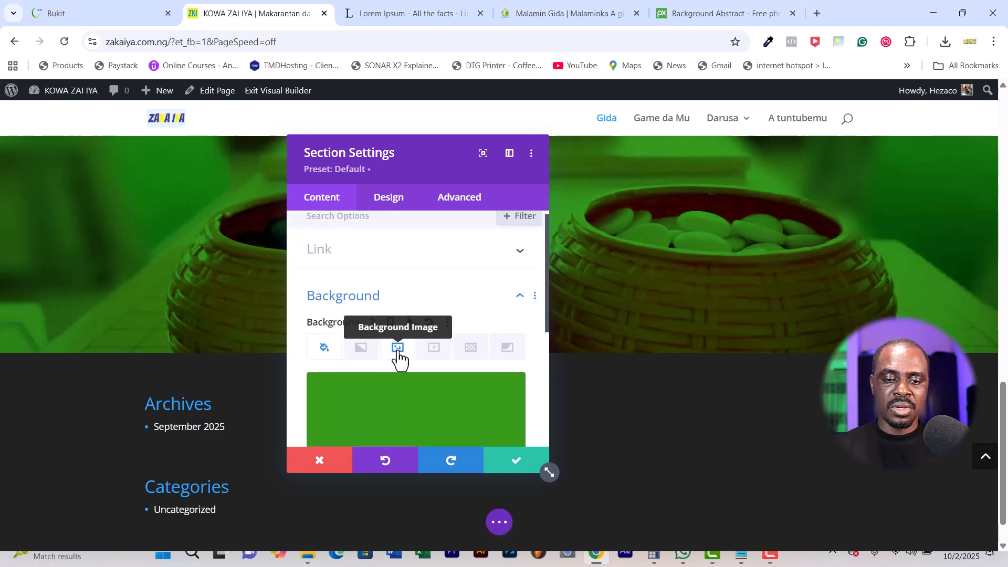
{"action": "left_click", "coordinate": [389, 347]}
{"action": "scroll", "coordinate": [405, 367], "scroll_direction": "down", "scroll_amount": 4}
{"action": "scroll", "coordinate": [407, 376], "scroll_direction": "down", "scroll_amount": 1}
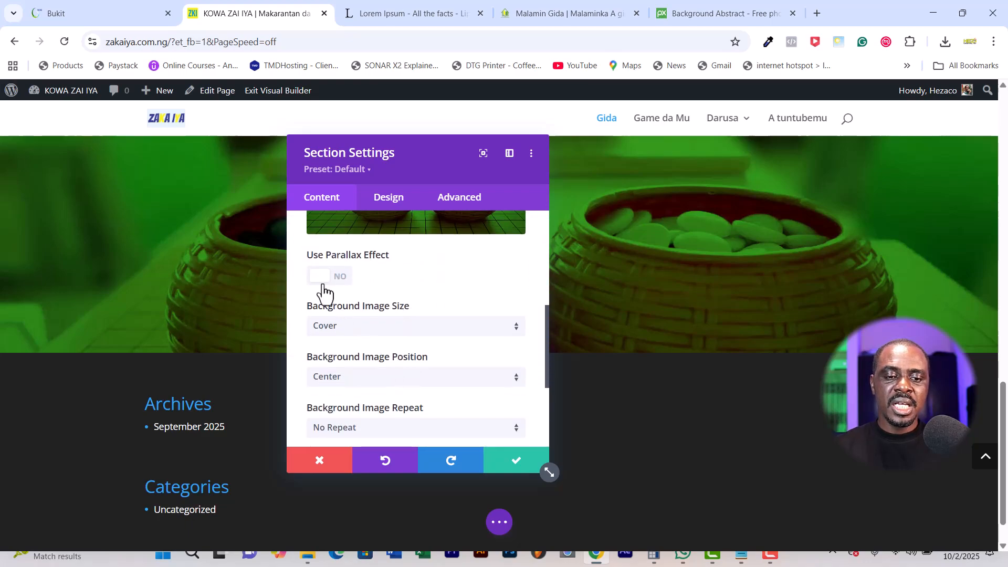
{"action": "left_click", "coordinate": [321, 278]}
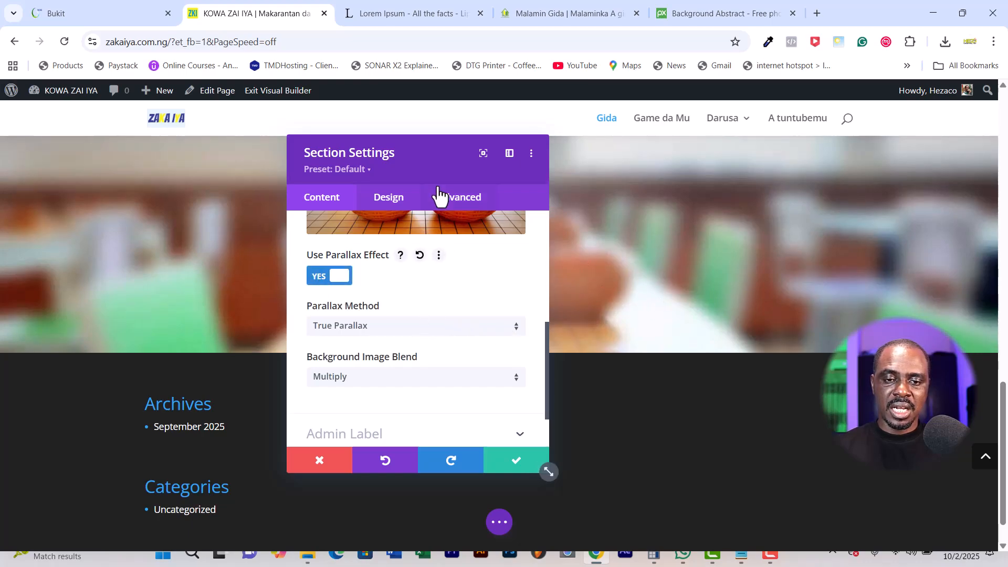
{"action": "left_click_drag", "start_coordinate": [405, 157], "coordinate": [183, 148]}
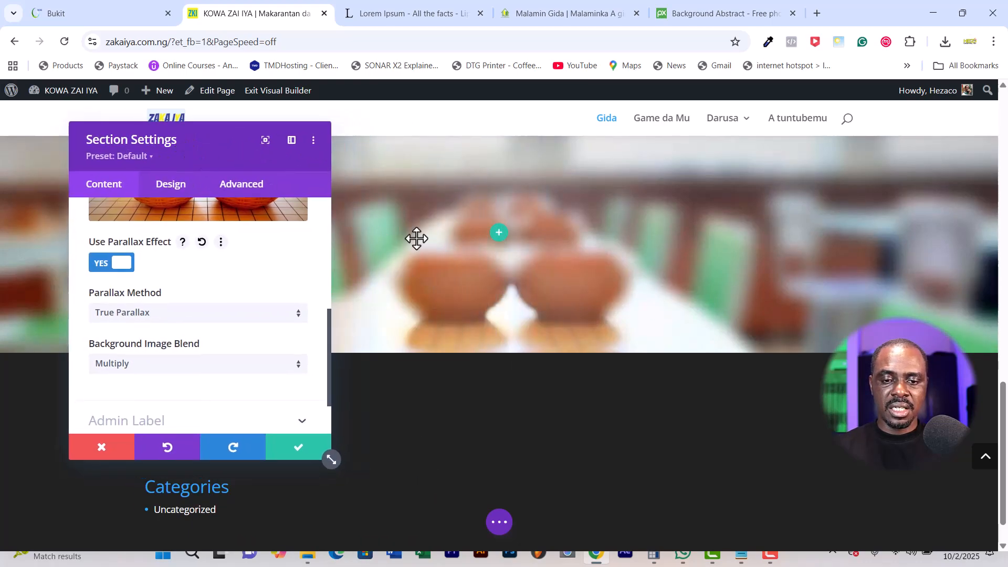
{"action": "scroll", "coordinate": [601, 293], "scroll_direction": "down", "scroll_amount": 1}
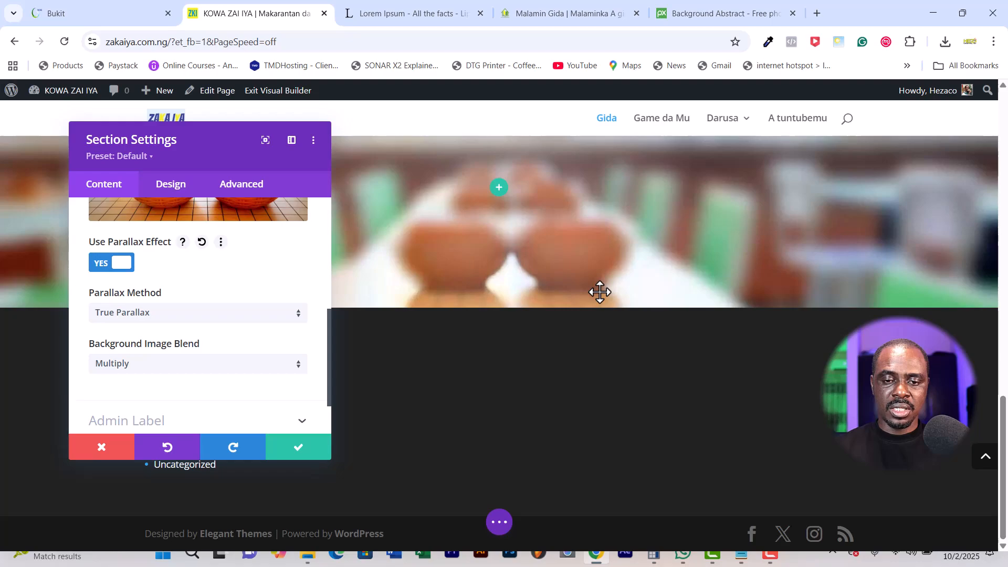
Check how the True Parallax background behaves on the page and switch the section's parallax method to CSS.
{"action": "scroll", "coordinate": [600, 292], "scroll_direction": "up", "scroll_amount": 5}
{"action": "scroll", "coordinate": [579, 362], "scroll_direction": "down", "scroll_amount": 2}
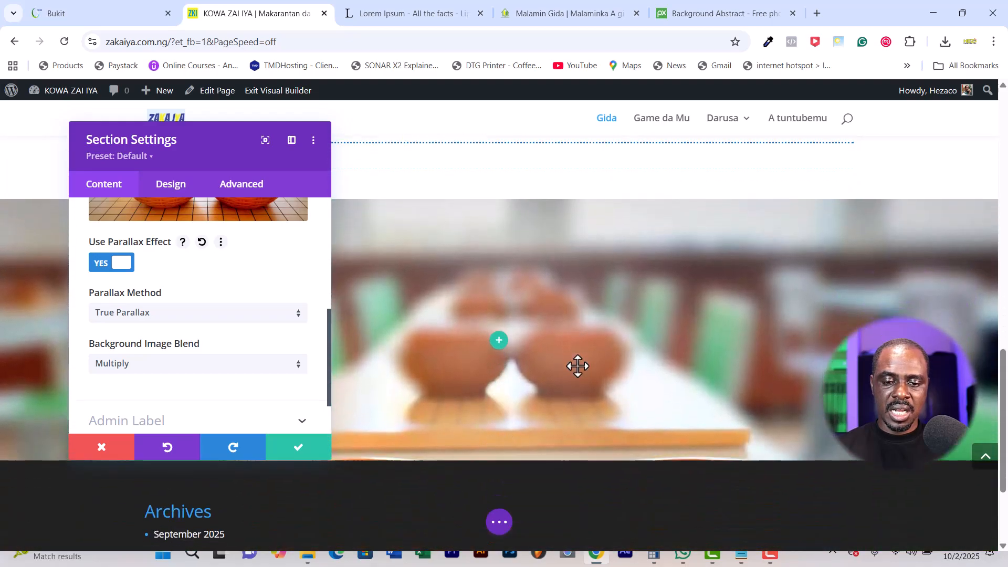
{"action": "scroll", "coordinate": [578, 366], "scroll_direction": "down", "scroll_amount": 2}
{"action": "scroll", "coordinate": [578, 366], "scroll_direction": "up", "scroll_amount": 5}
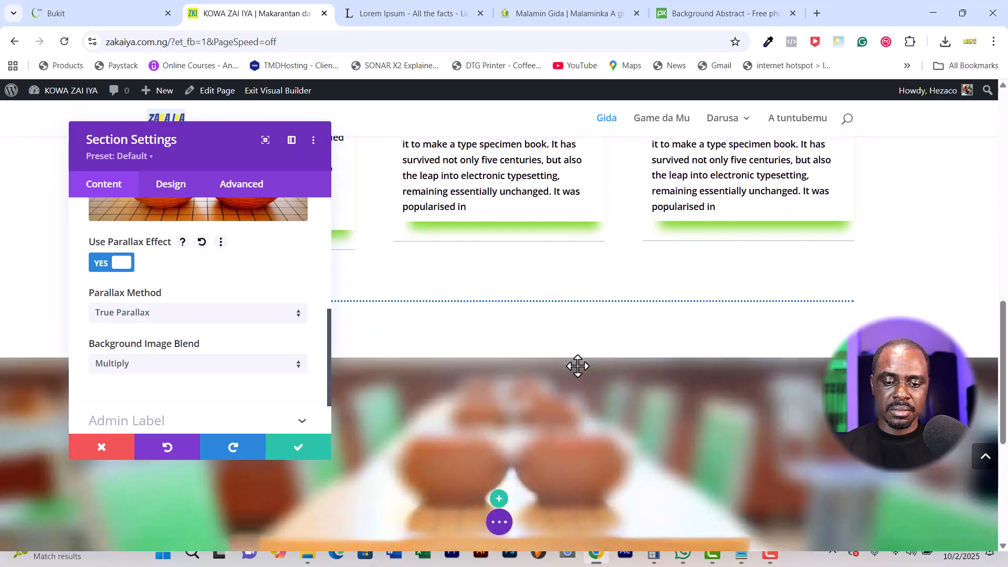
{"action": "scroll", "coordinate": [579, 367], "scroll_direction": "down", "scroll_amount": 3}
{"action": "scroll", "coordinate": [578, 366], "scroll_direction": "up", "scroll_amount": 4}
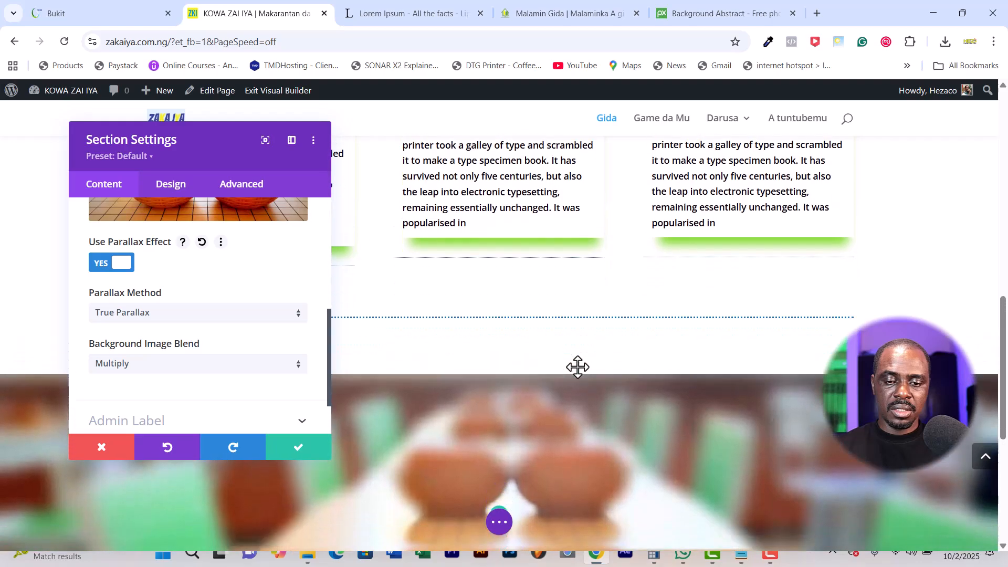
{"action": "scroll", "coordinate": [578, 366], "scroll_direction": "down", "scroll_amount": 5}
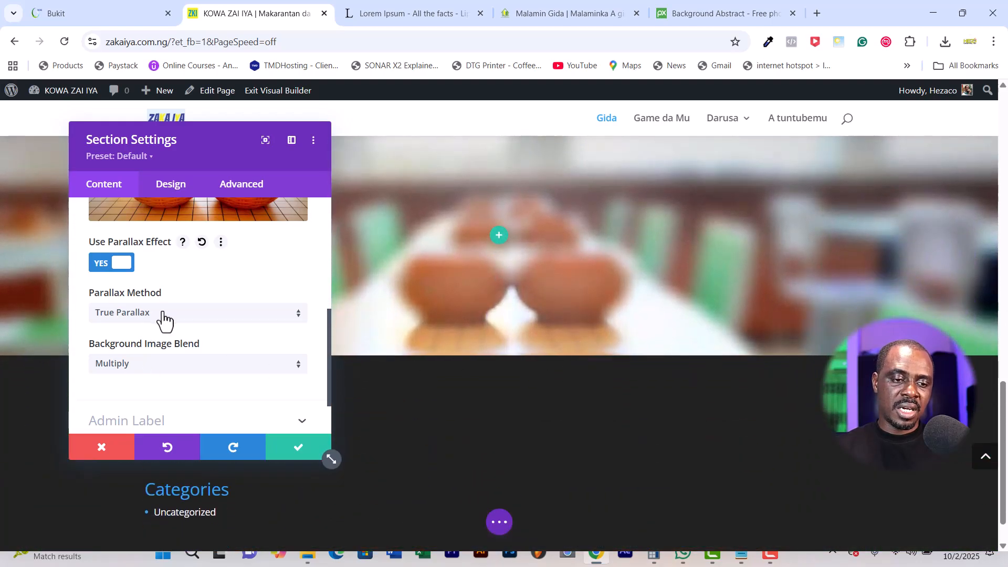
{"action": "left_click", "coordinate": [147, 314]}
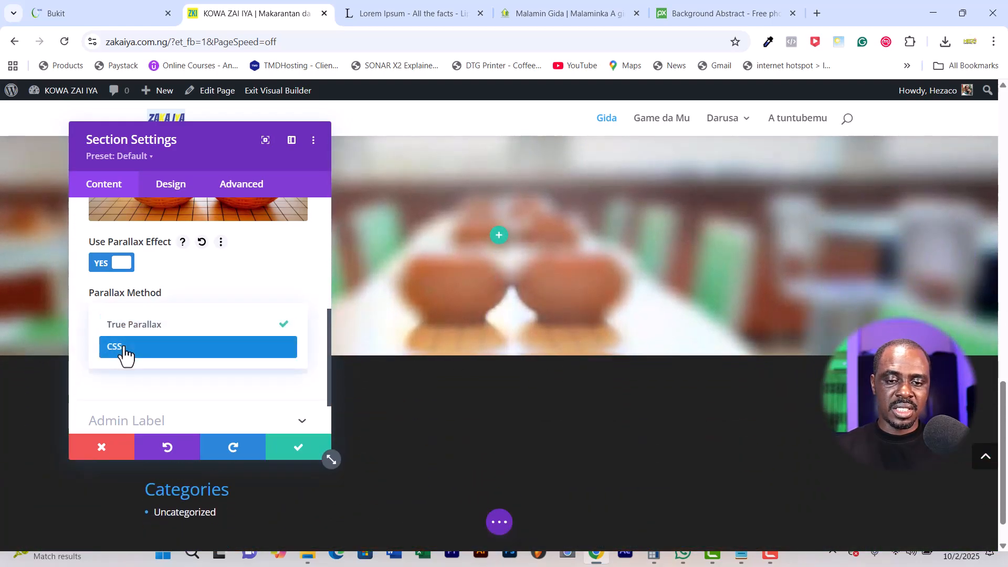
{"action": "left_click", "coordinate": [124, 347]}
Examine how the section's background image behaves on the page with the CSS parallax method.
{"action": "scroll", "coordinate": [589, 271], "scroll_direction": "down", "scroll_amount": 1}
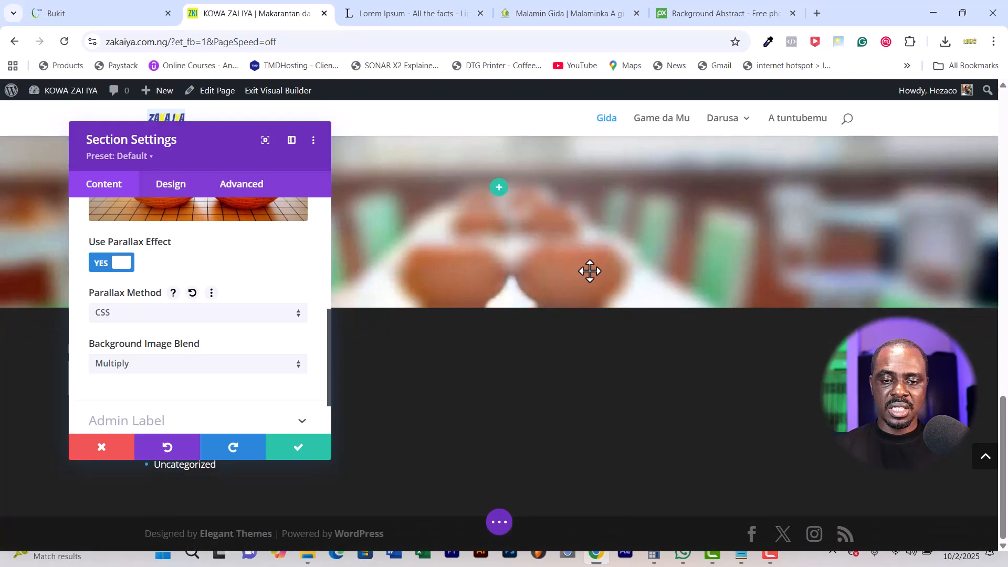
{"action": "scroll", "coordinate": [589, 272], "scroll_direction": "up", "scroll_amount": 5}
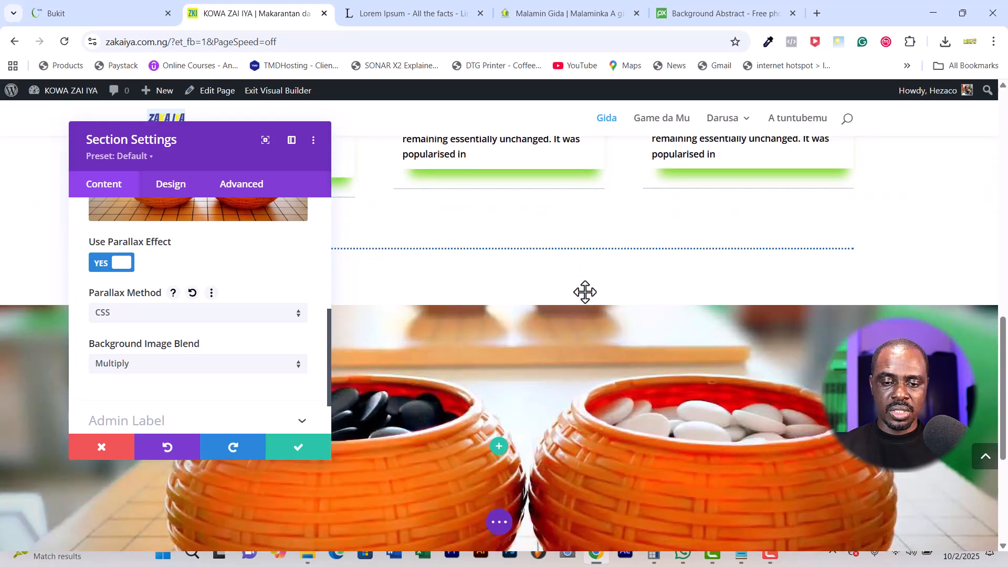
{"action": "scroll", "coordinate": [586, 284], "scroll_direction": "down", "scroll_amount": 2}
{"action": "scroll", "coordinate": [585, 295], "scroll_direction": "down", "scroll_amount": 3}
{"action": "scroll", "coordinate": [585, 295], "scroll_direction": "up", "scroll_amount": 7}
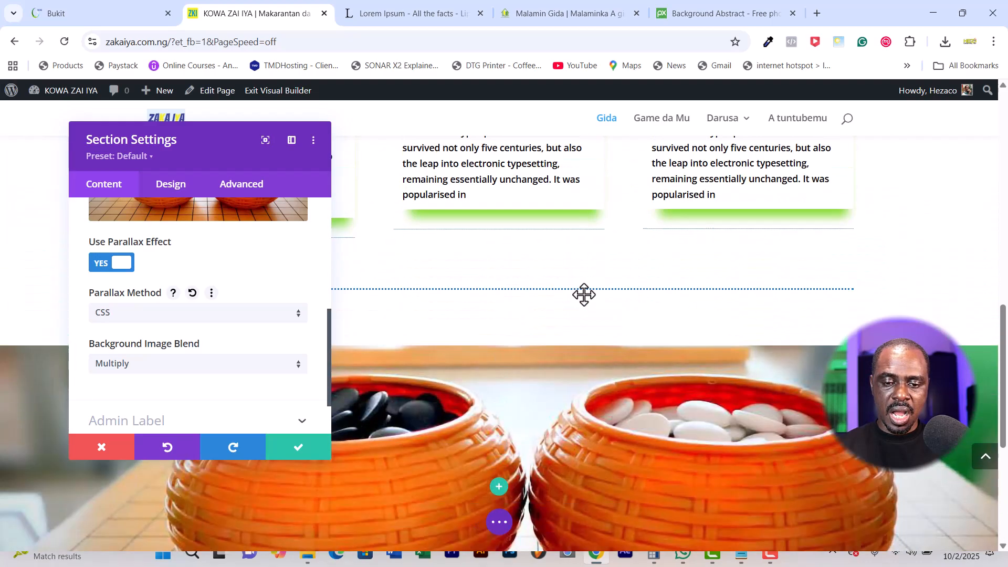
{"action": "scroll", "coordinate": [584, 295], "scroll_direction": "down", "scroll_amount": 5}
{"action": "scroll", "coordinate": [584, 295], "scroll_direction": "up", "scroll_amount": 6}
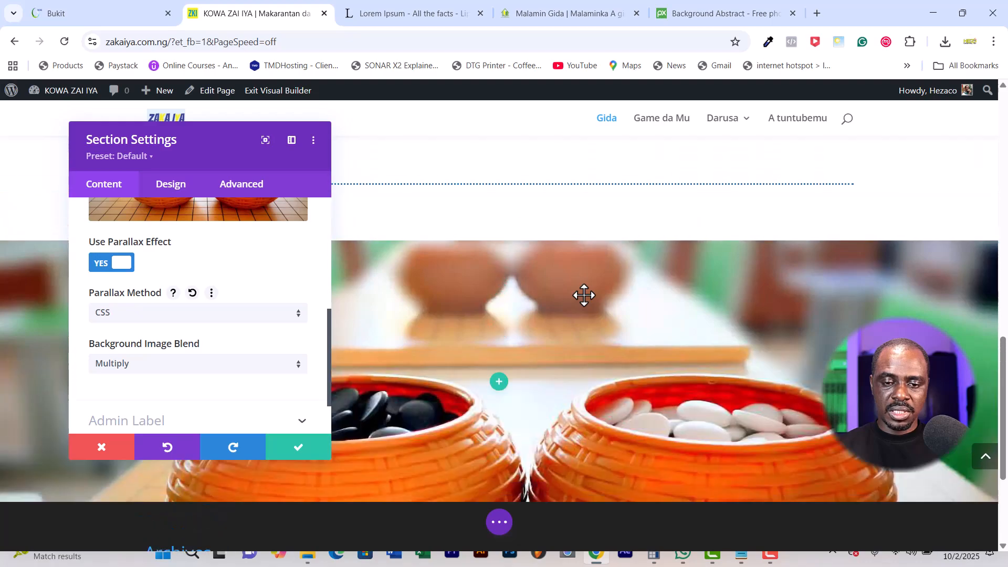
{"action": "scroll", "coordinate": [585, 296], "scroll_direction": "down", "scroll_amount": 6}
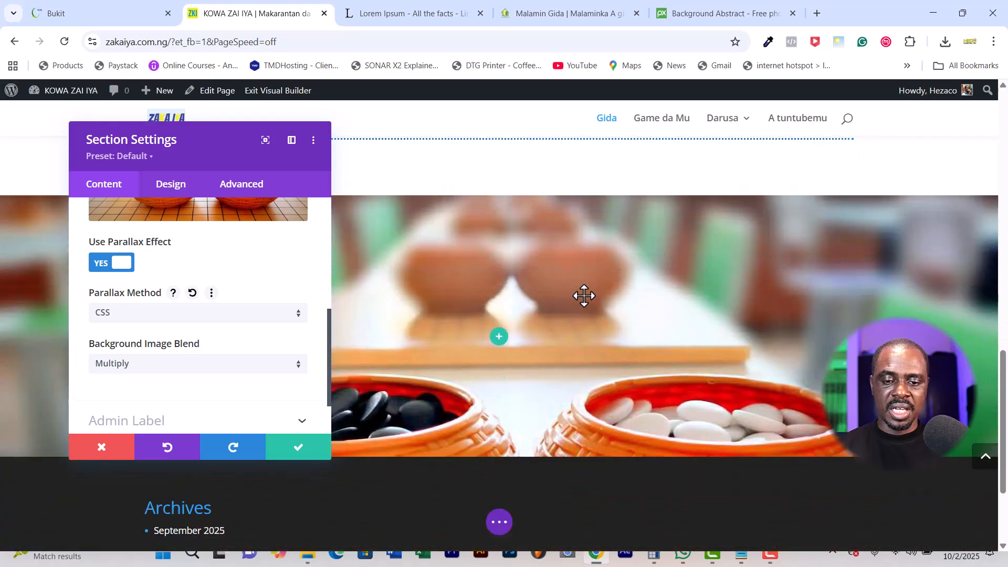
{"action": "scroll", "coordinate": [585, 295], "scroll_direction": "up", "scroll_amount": 3}
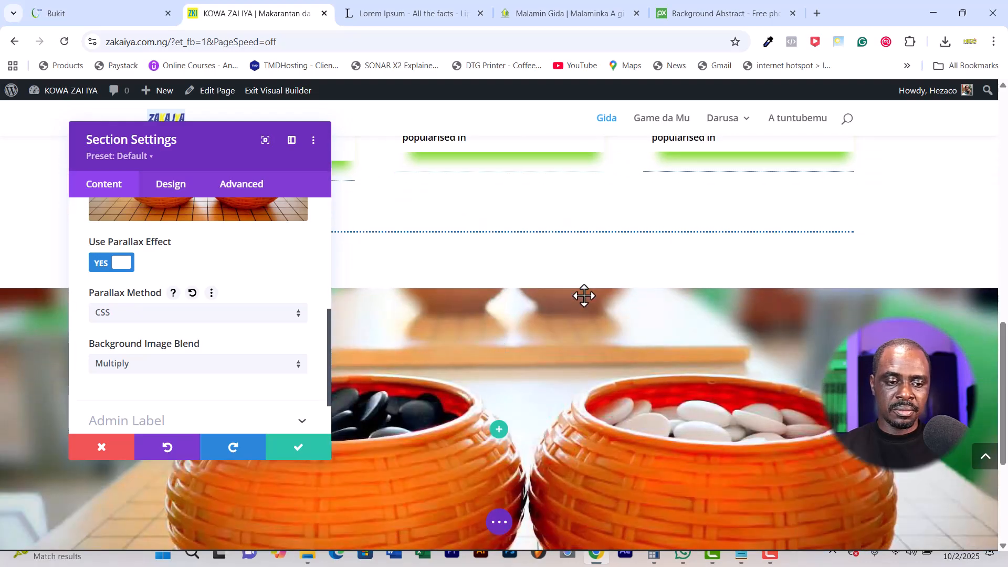
{"action": "scroll", "coordinate": [585, 295], "scroll_direction": "down", "scroll_amount": 1}
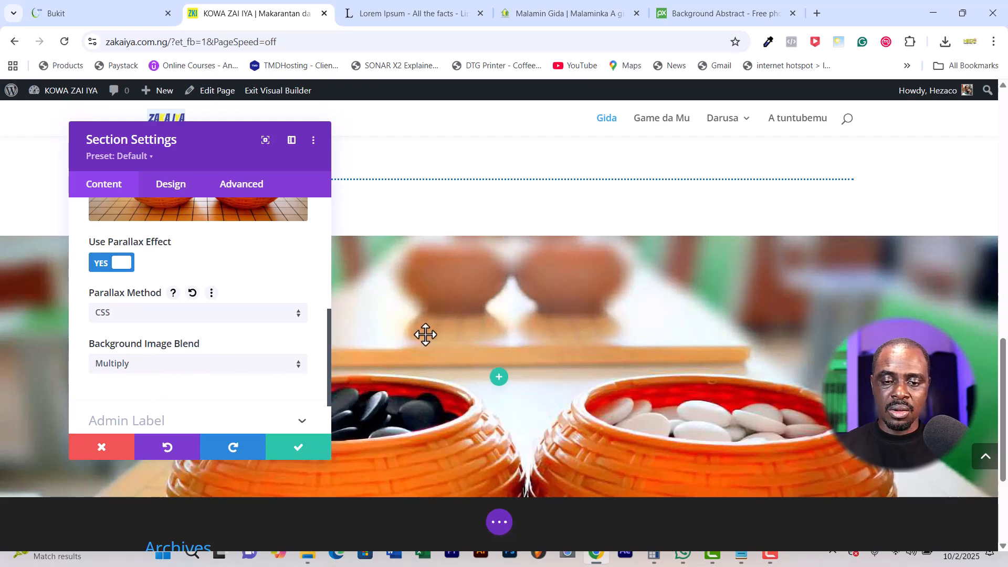
Try the Screen blend on the background image, set the blend to Color Burn and check the section.
{"action": "left_click", "coordinate": [154, 365]}
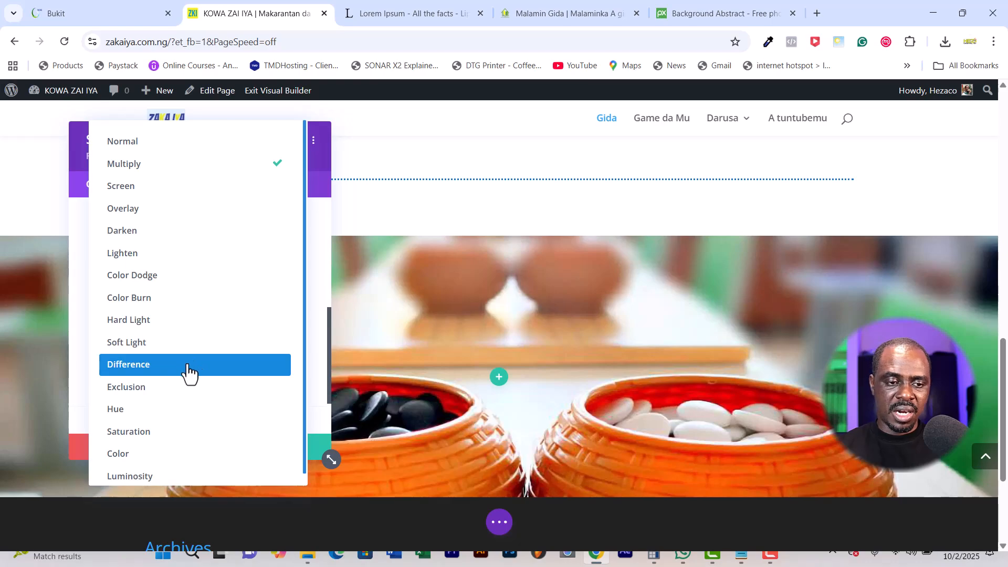
{"action": "left_click", "coordinate": [153, 187]}
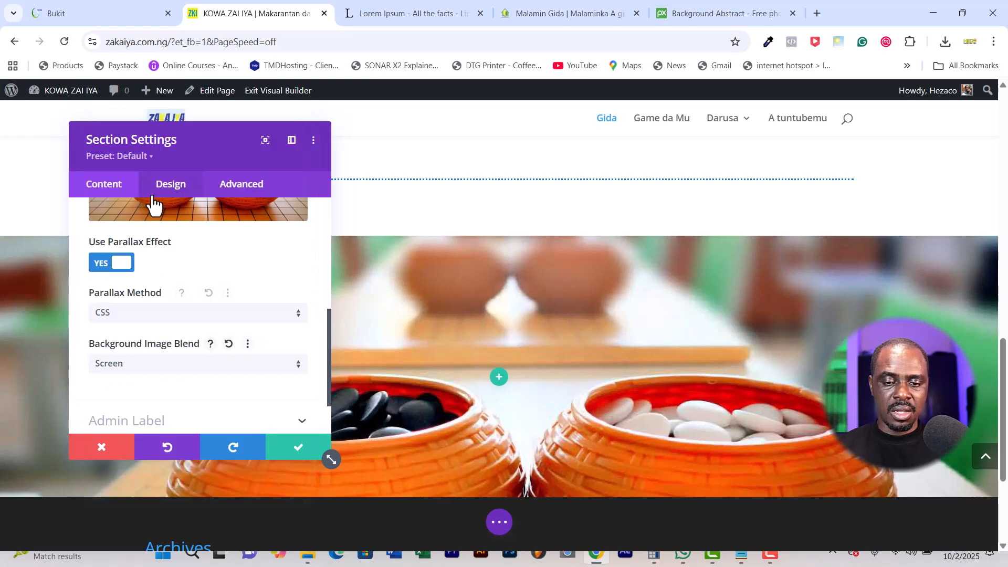
{"action": "left_click", "coordinate": [170, 367]}
{"action": "left_click", "coordinate": [151, 300]}
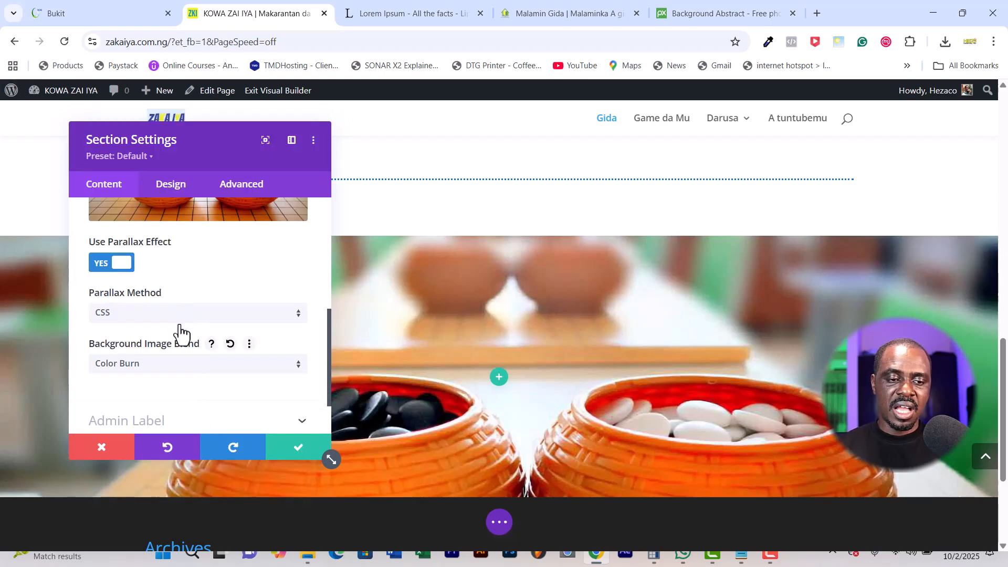
{"action": "scroll", "coordinate": [179, 332], "scroll_direction": "up", "scroll_amount": 3}
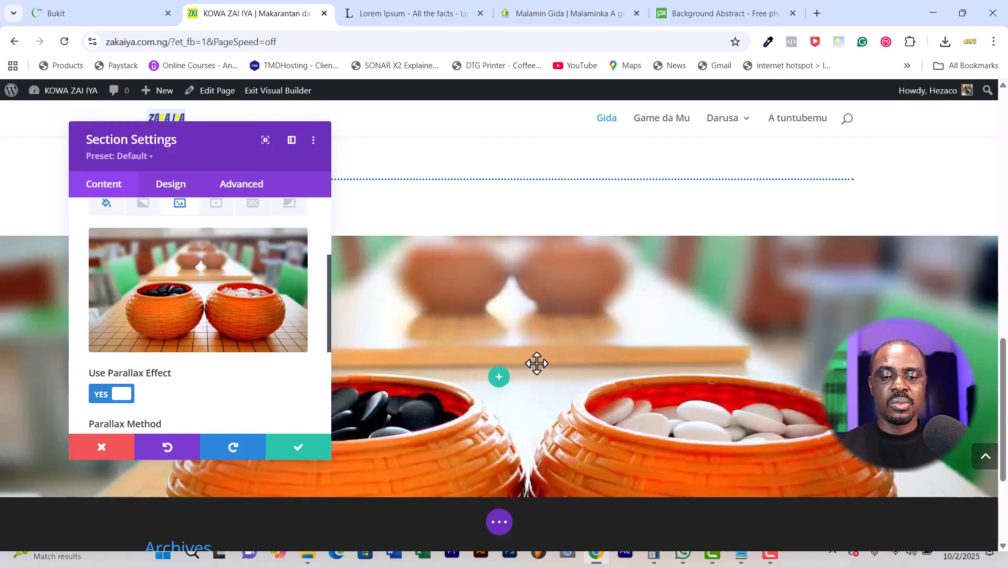
{"action": "scroll", "coordinate": [582, 349], "scroll_direction": "down", "scroll_amount": 3}
{"action": "scroll", "coordinate": [582, 349], "scroll_direction": "up", "scroll_amount": 4}
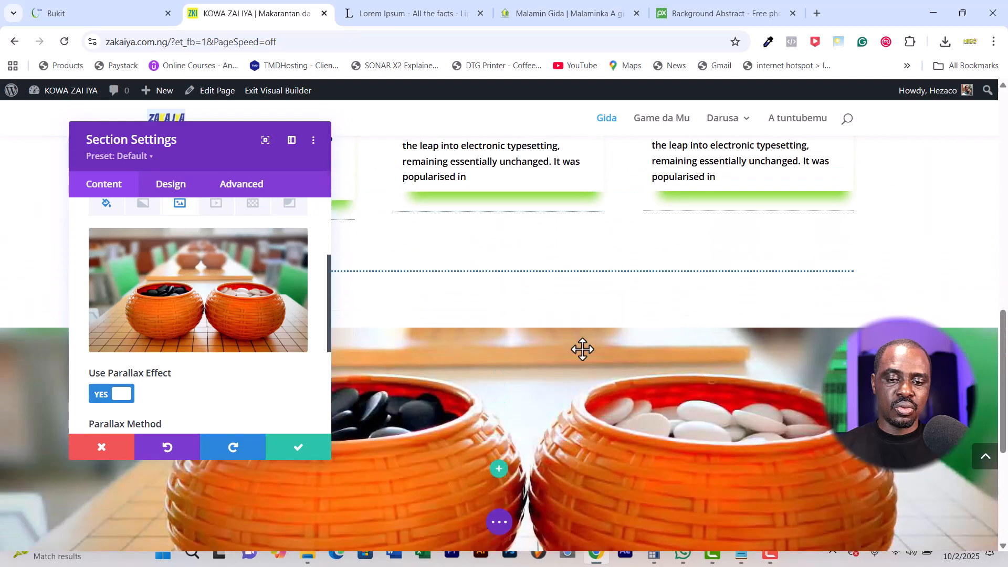
{"action": "scroll", "coordinate": [583, 349], "scroll_direction": "down", "scroll_amount": 2}
{"action": "scroll", "coordinate": [582, 349], "scroll_direction": "up", "scroll_amount": 1}
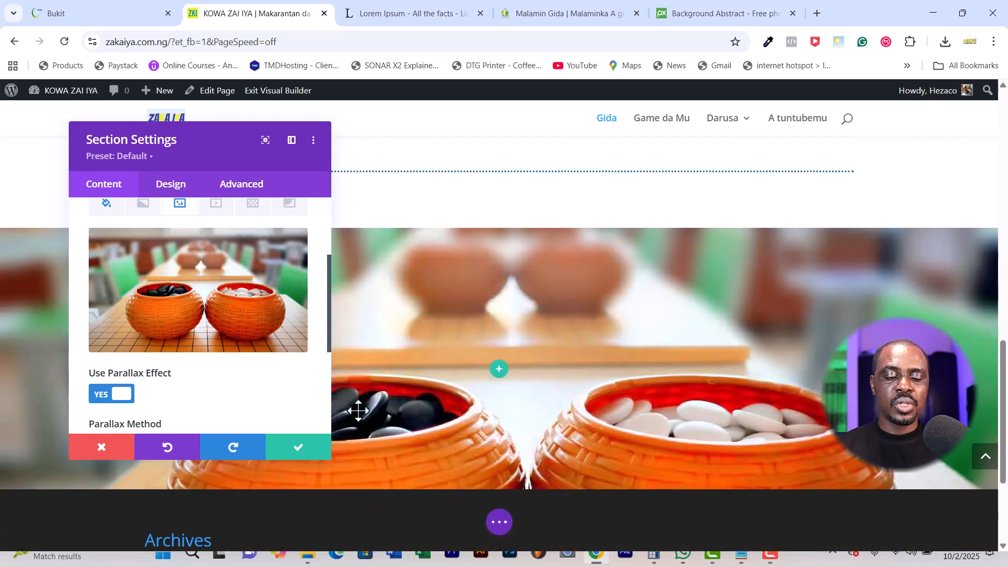
Save the section settings and insert a single-column row into the game-bowls section.
{"action": "left_click", "coordinate": [299, 449]}
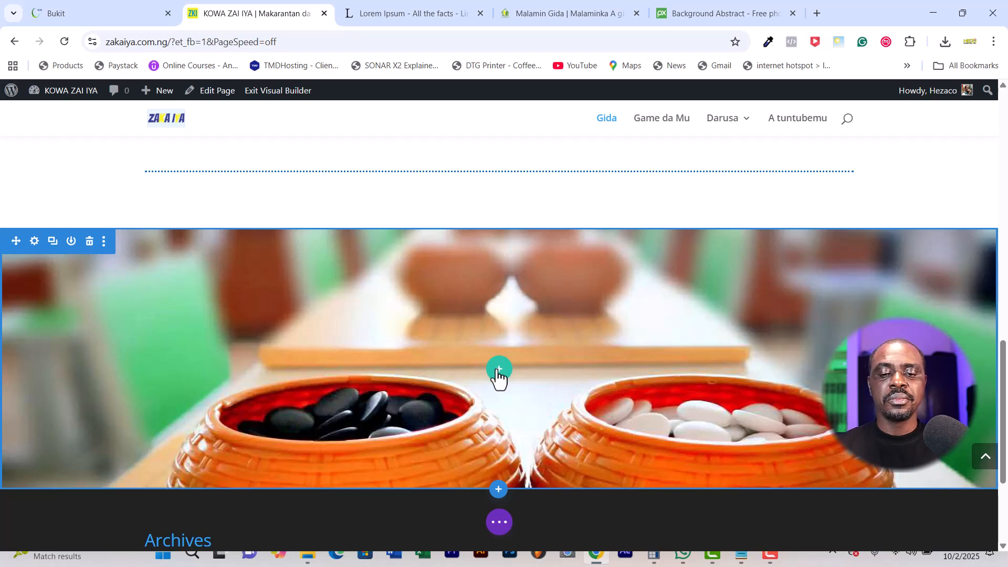
{"action": "left_click", "coordinate": [498, 370]}
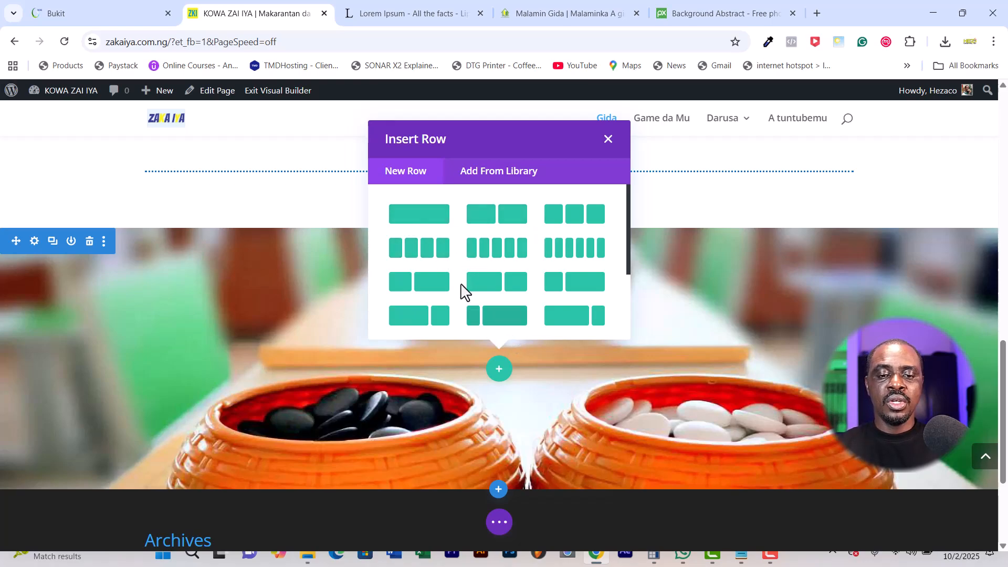
{"action": "left_click", "coordinate": [427, 217]}
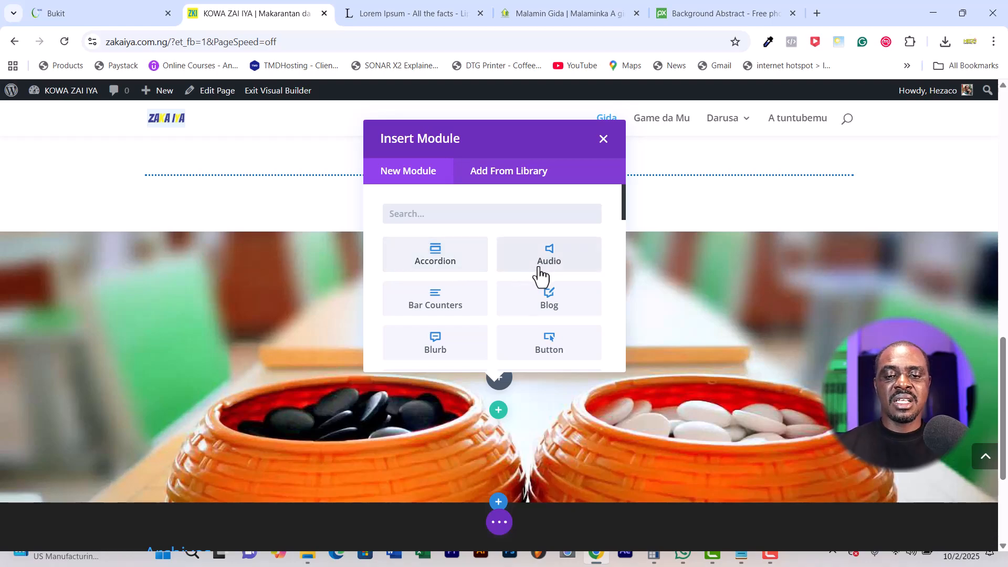
Add a Text module to the new row and move its settings window aside to uncover the placeholder text.
{"action": "scroll", "coordinate": [546, 270], "scroll_direction": "down", "scroll_amount": 2}
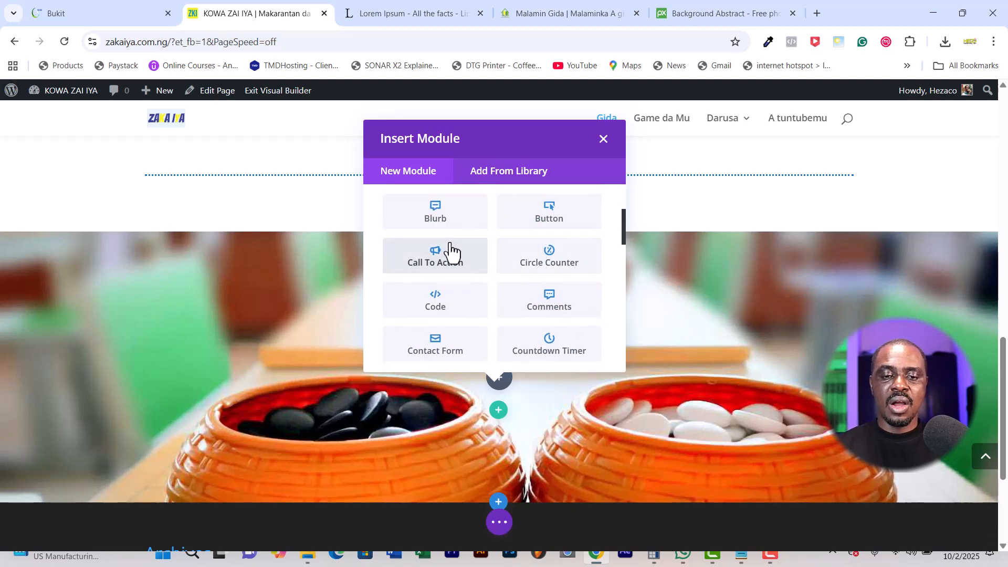
{"action": "scroll", "coordinate": [450, 255], "scroll_direction": "up", "scroll_amount": 1}
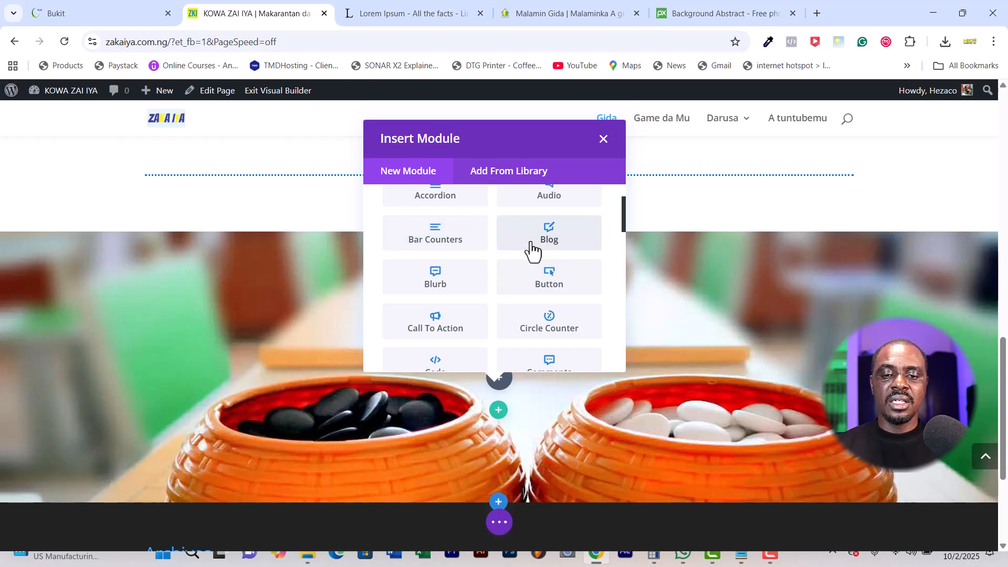
{"action": "scroll", "coordinate": [501, 299], "scroll_direction": "down", "scroll_amount": 3}
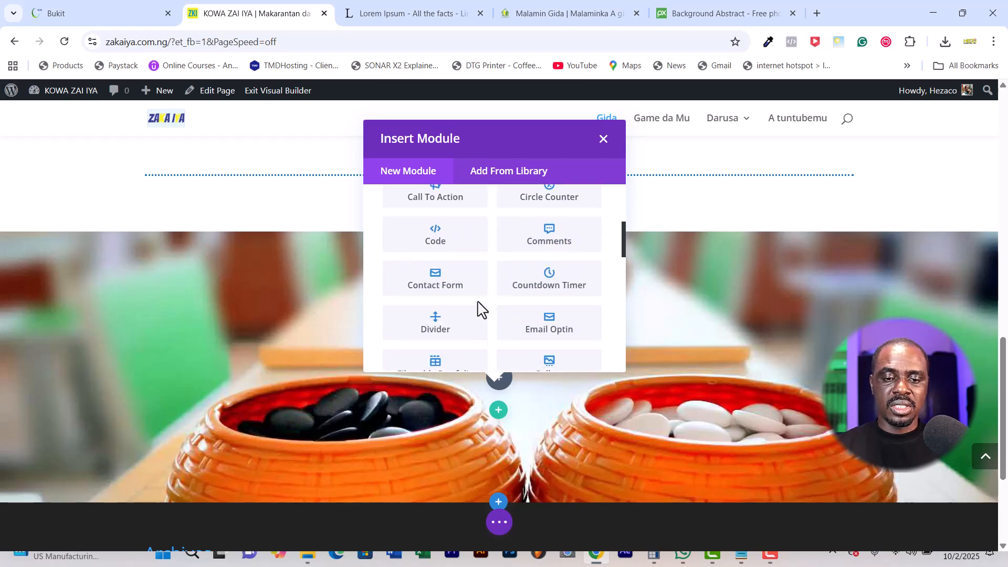
{"action": "scroll", "coordinate": [510, 288], "scroll_direction": "down", "scroll_amount": 2}
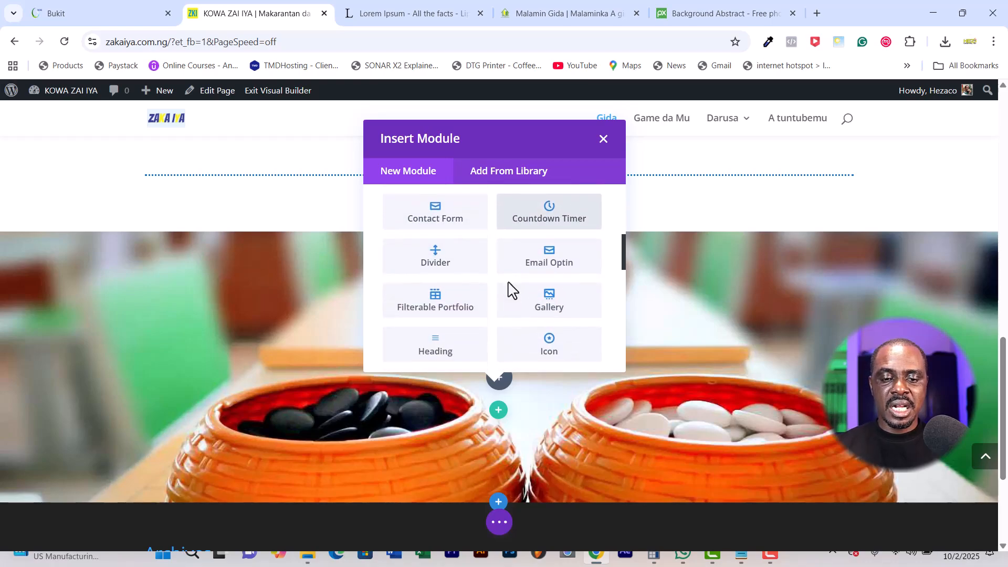
{"action": "scroll", "coordinate": [509, 290], "scroll_direction": "down", "scroll_amount": 3}
{"action": "scroll", "coordinate": [509, 290], "scroll_direction": "down", "scroll_amount": 2}
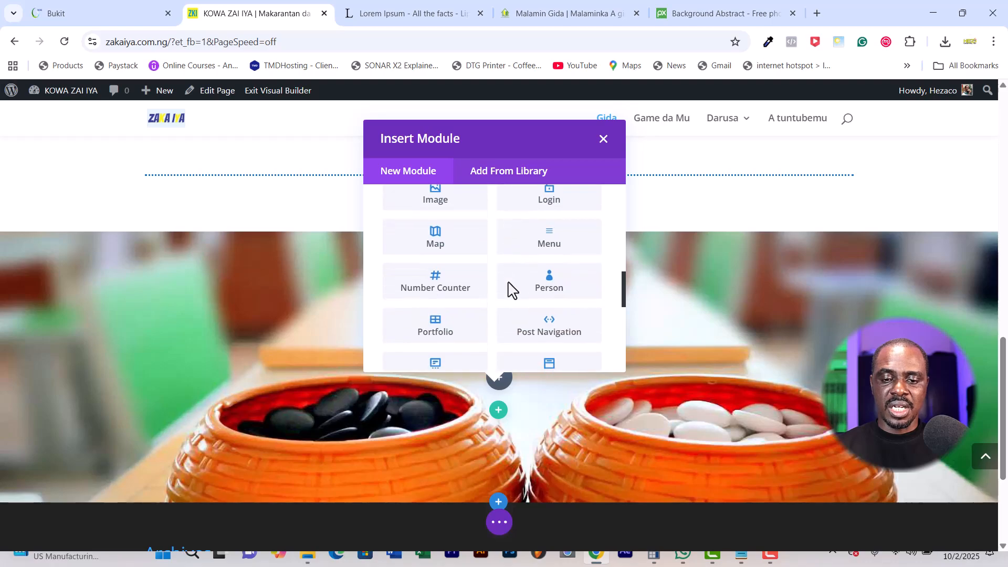
{"action": "scroll", "coordinate": [509, 291], "scroll_direction": "down", "scroll_amount": 4}
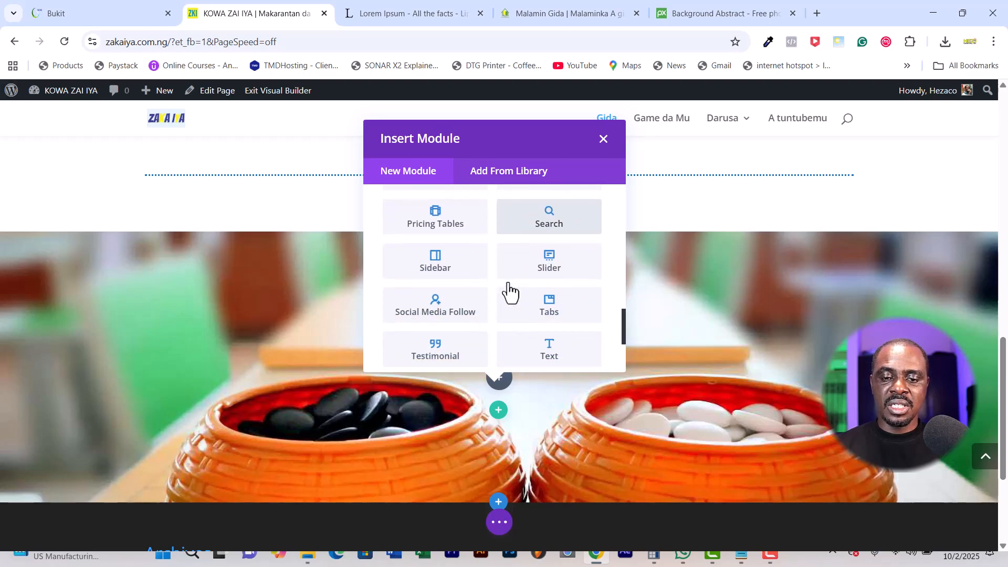
{"action": "scroll", "coordinate": [509, 289], "scroll_direction": "down", "scroll_amount": 1}
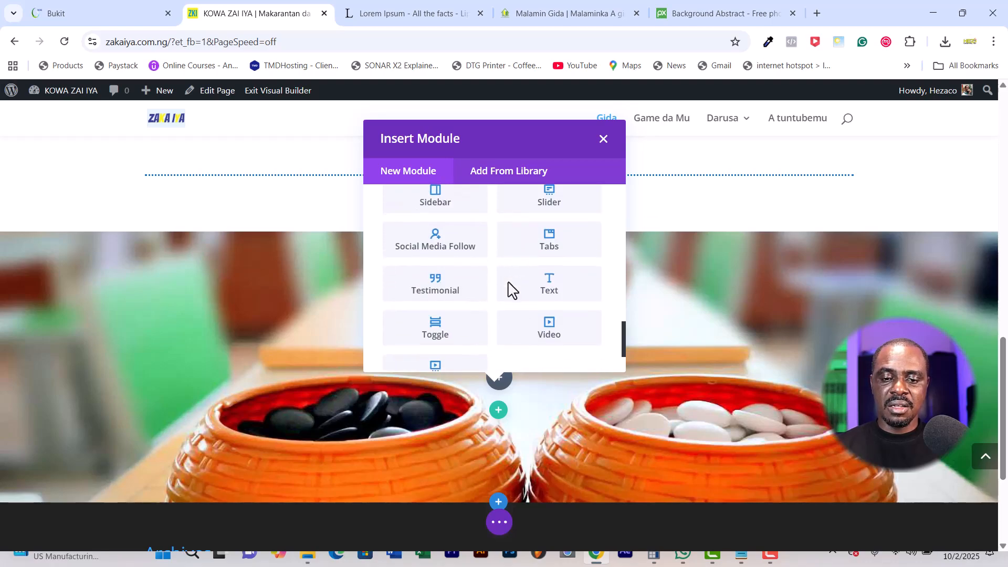
{"action": "left_click", "coordinate": [550, 286]}
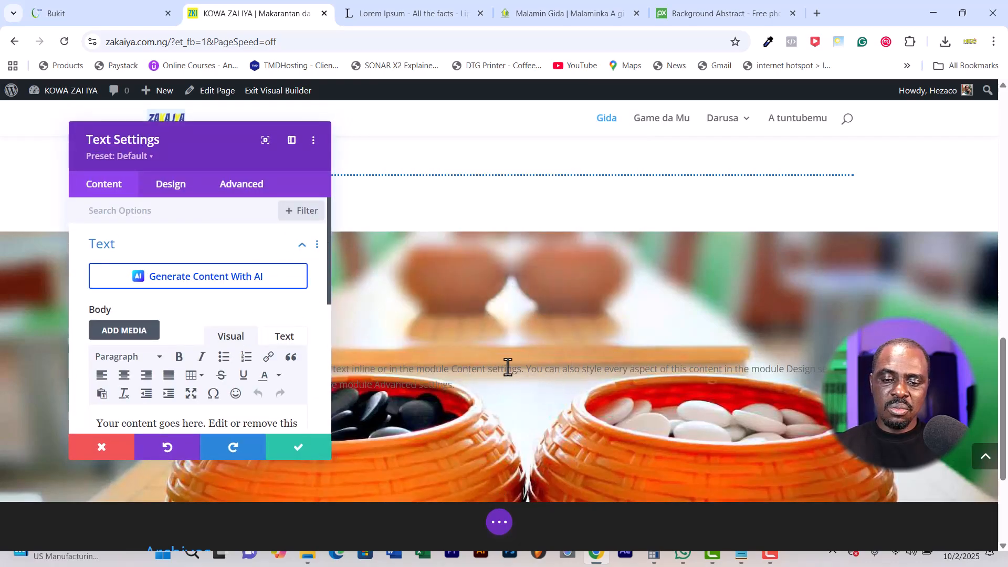
{"action": "left_click_drag", "start_coordinate": [222, 144], "coordinate": [712, 144]}
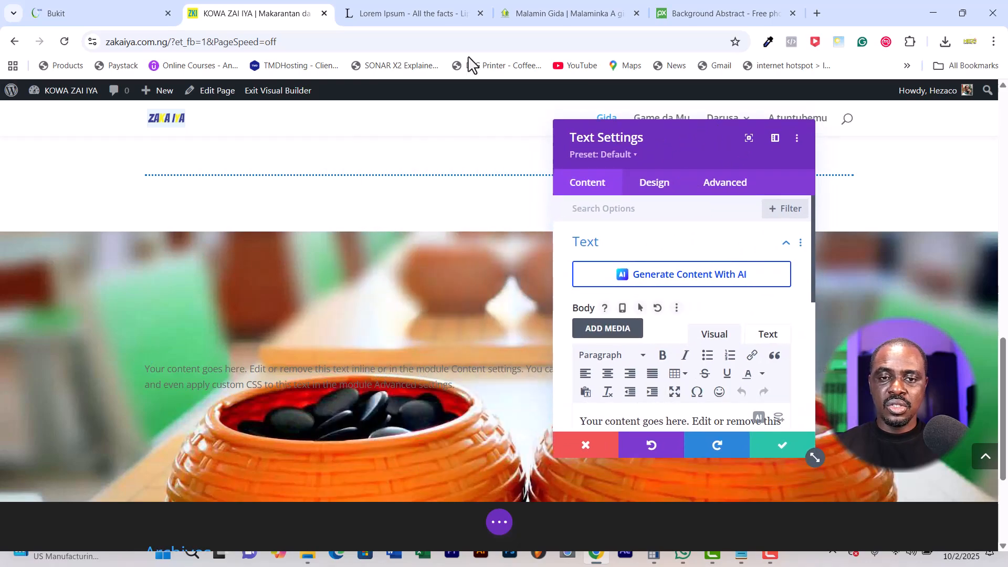
Copy the full paragraph under "Why do we use it?" from the Lorem Ipsum website.
{"action": "left_click", "coordinate": [415, 12]}
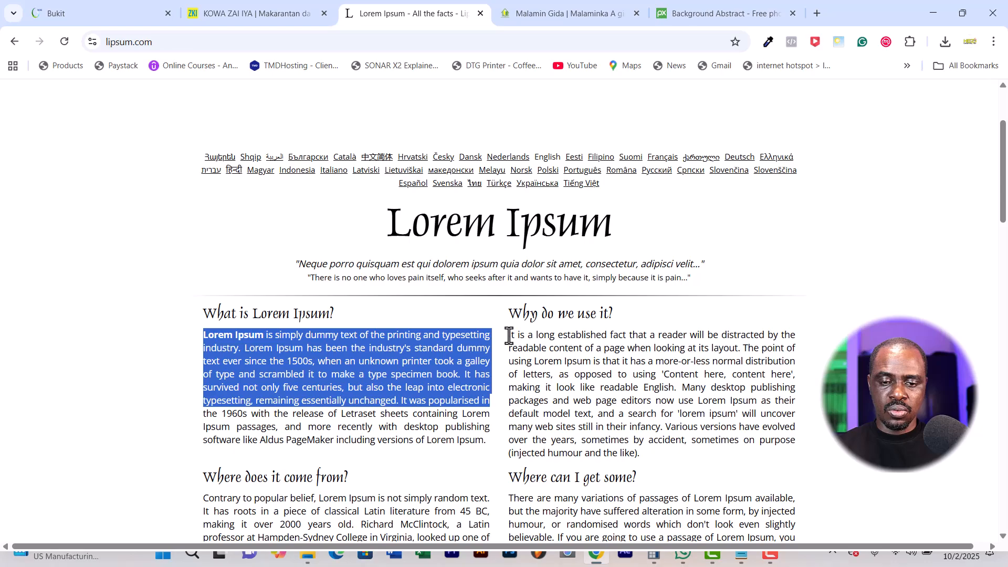
{"action": "left_click_drag", "start_coordinate": [509, 335], "coordinate": [655, 463]}
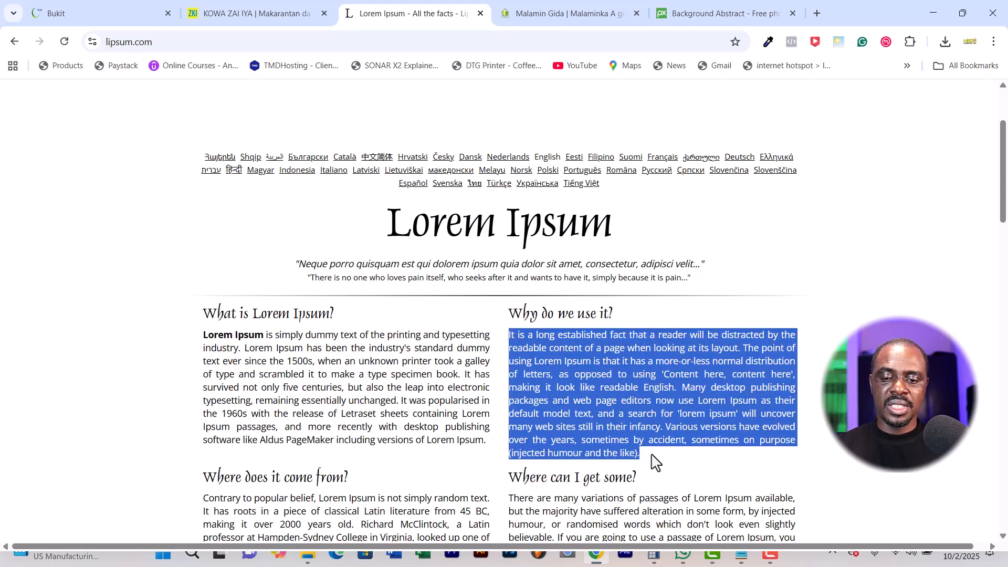
{"action": "right_click", "coordinate": [636, 413]}
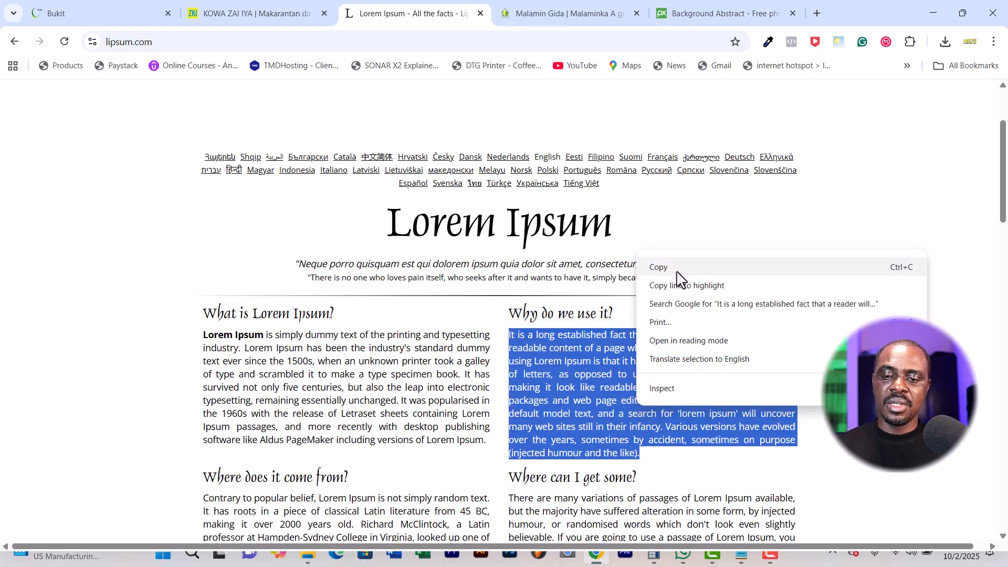
{"action": "left_click", "coordinate": [676, 268]}
Return to the KOWA ZAI IYA page builder and replace the text module's placeholder body with the copied Lorem Ipsum paragraph.
{"action": "left_click", "coordinate": [260, 13]}
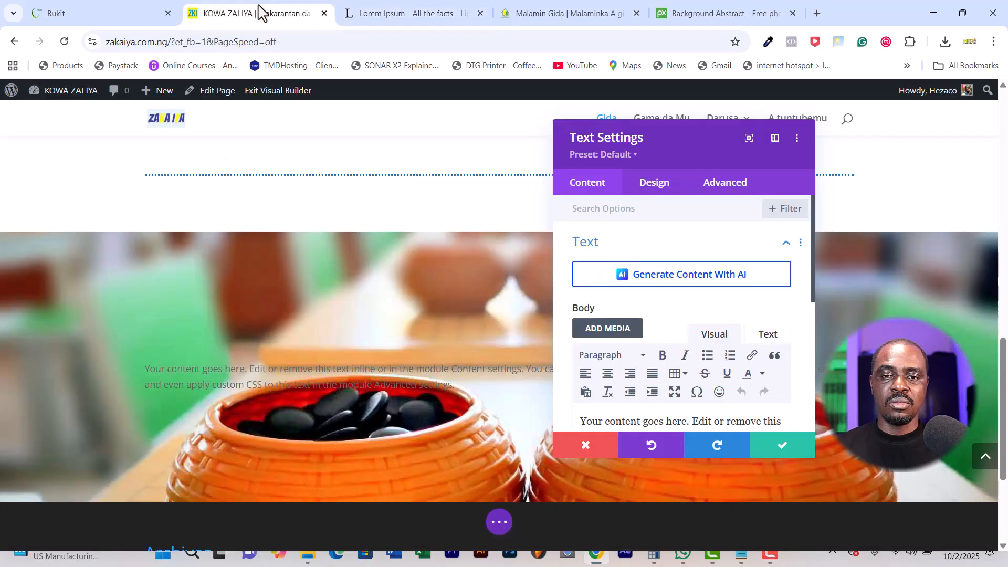
{"action": "scroll", "coordinate": [686, 409], "scroll_direction": "down", "scroll_amount": 4}
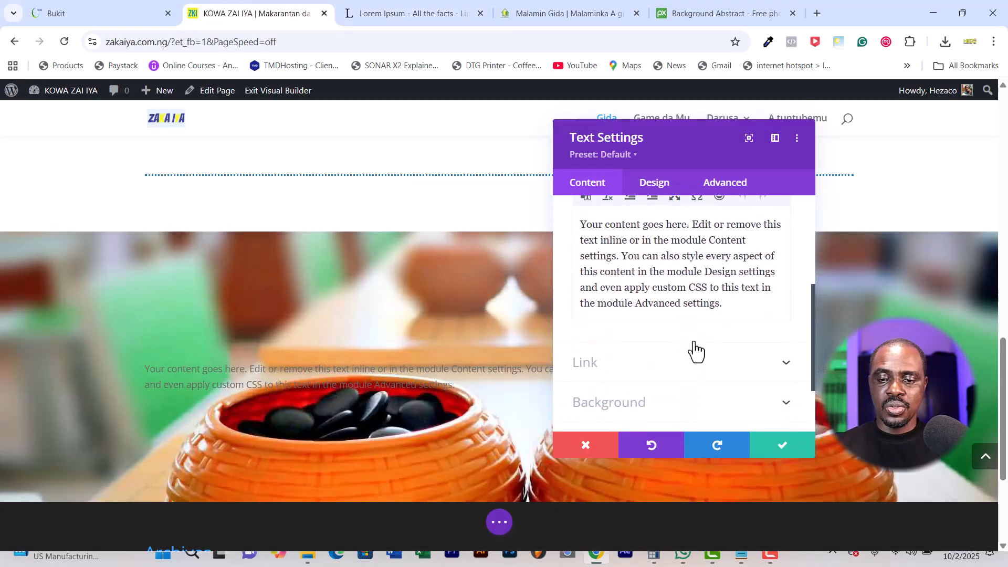
{"action": "left_click_drag", "start_coordinate": [724, 308], "coordinate": [576, 225]}
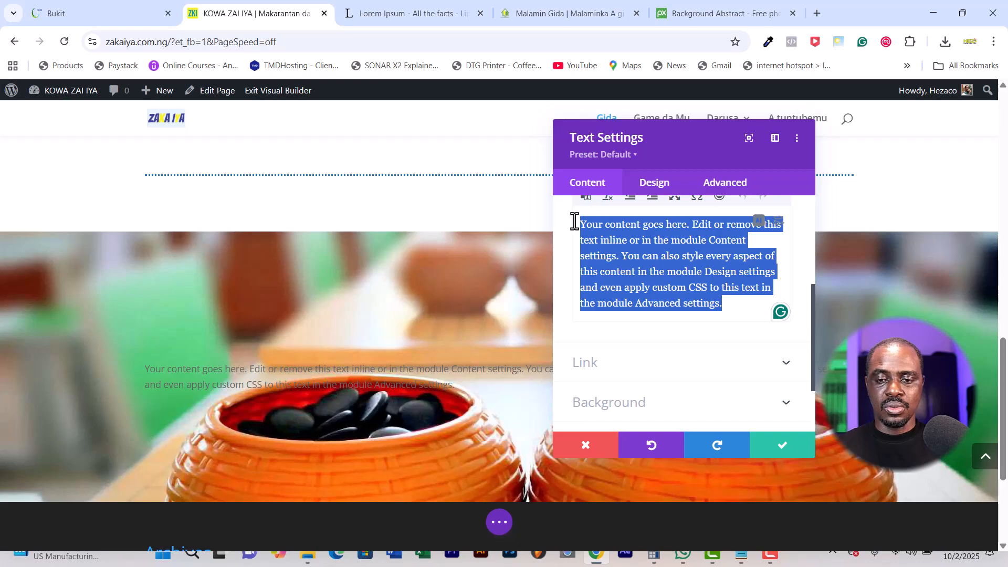
{"action": "key", "text": "ctrl+v"}
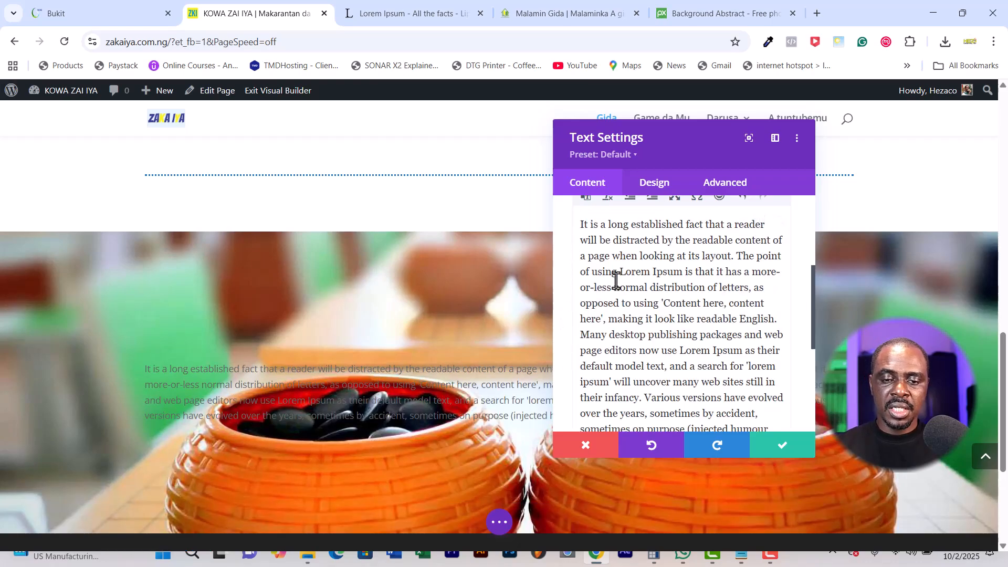
{"action": "left_click_drag", "start_coordinate": [664, 138], "coordinate": [724, 143]}
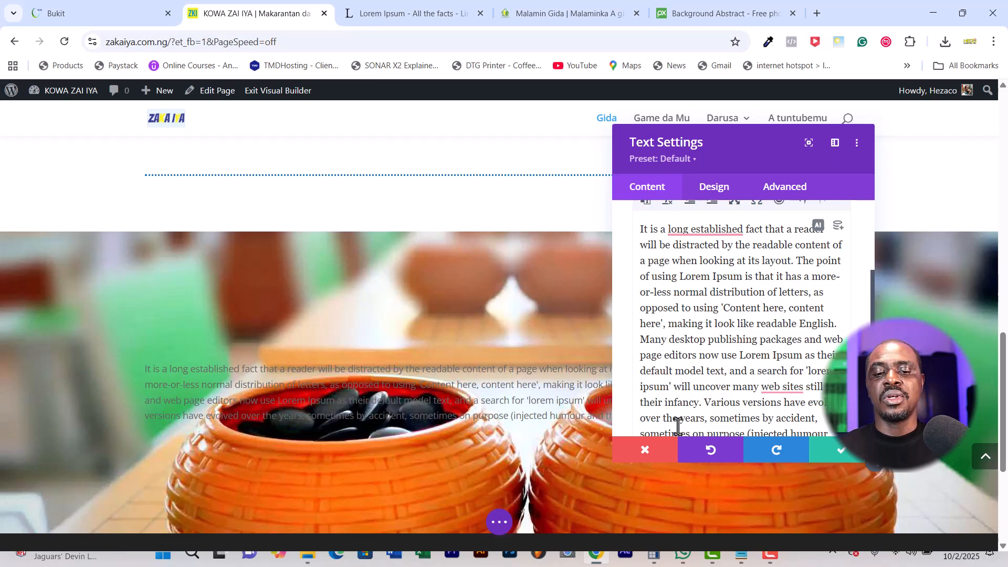
Give the text module a background color, trying several shades of green and magenta before settling on dark green #1e7a09.
{"action": "scroll", "coordinate": [700, 363], "scroll_direction": "down", "scroll_amount": 5}
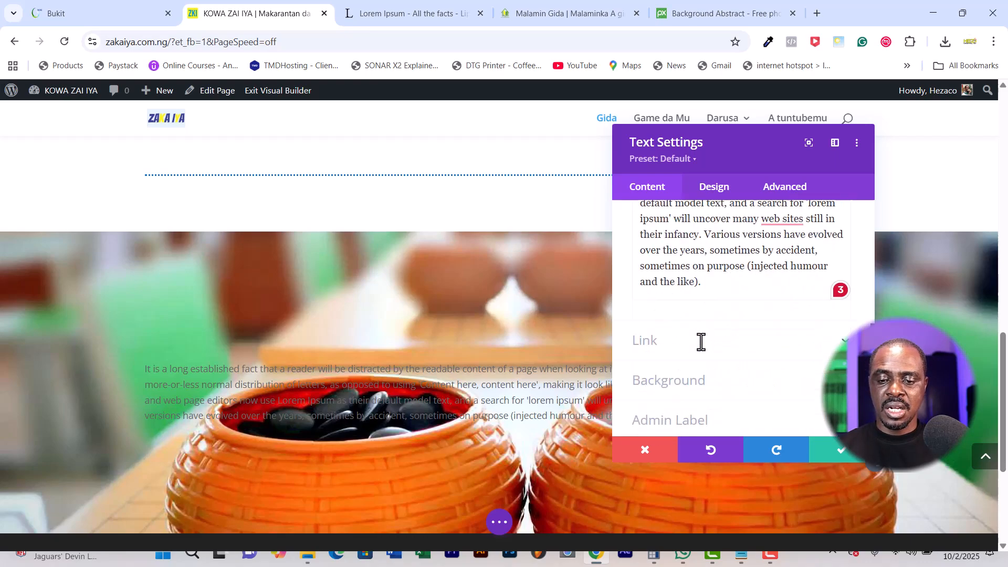
{"action": "left_click", "coordinate": [698, 328]}
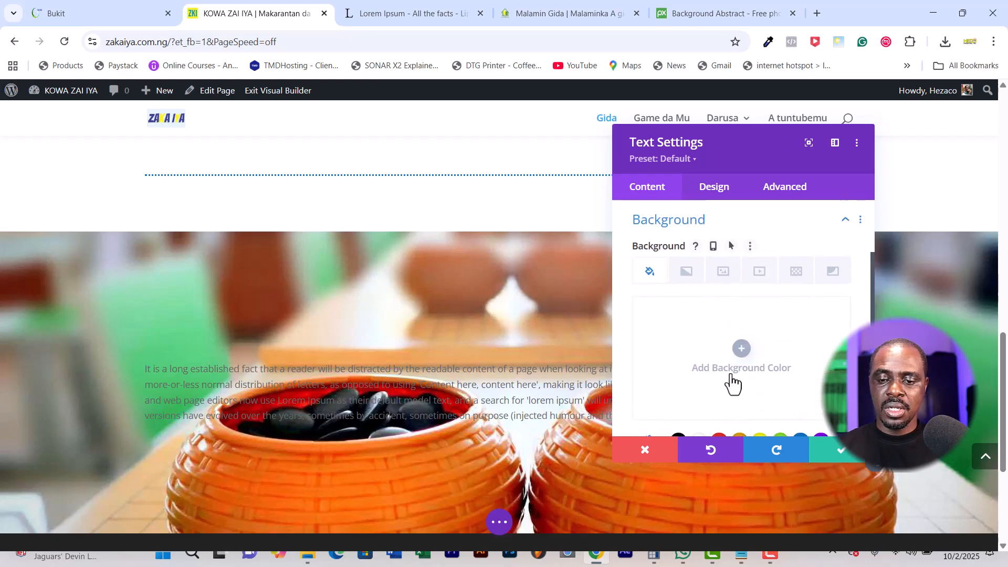
{"action": "scroll", "coordinate": [688, 338], "scroll_direction": "down", "scroll_amount": 1}
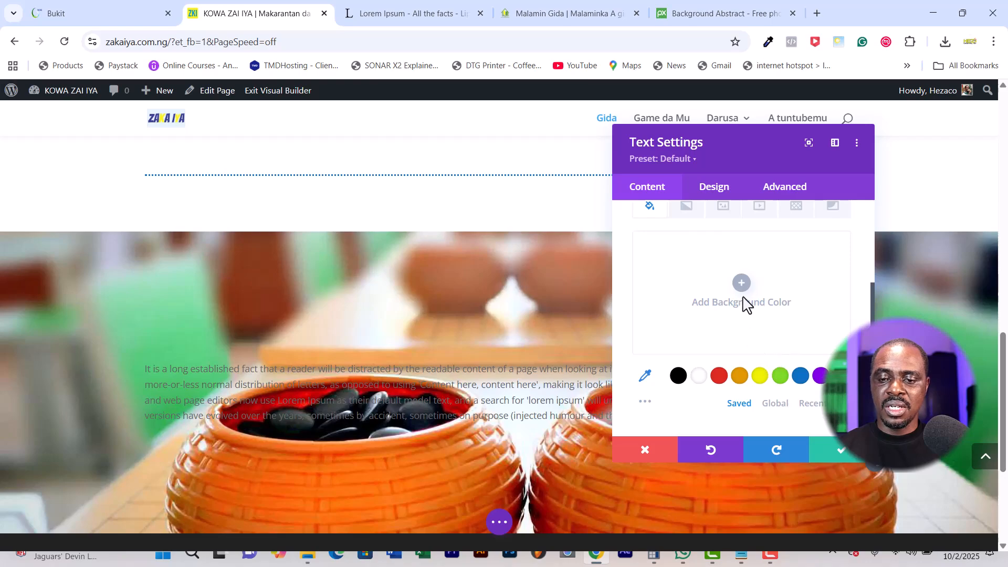
{"action": "left_click", "coordinate": [781, 376]}
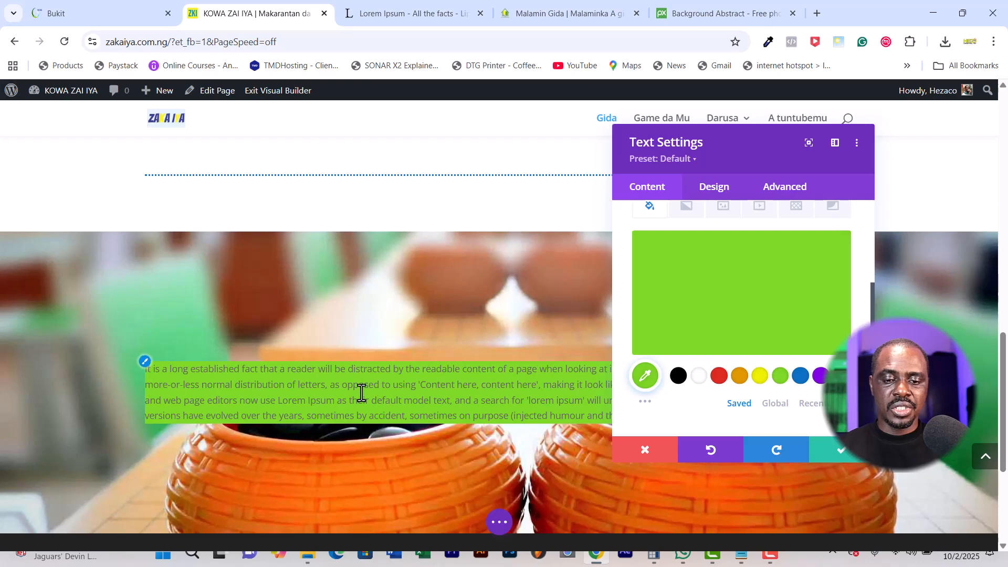
{"action": "left_click", "coordinate": [648, 377]}
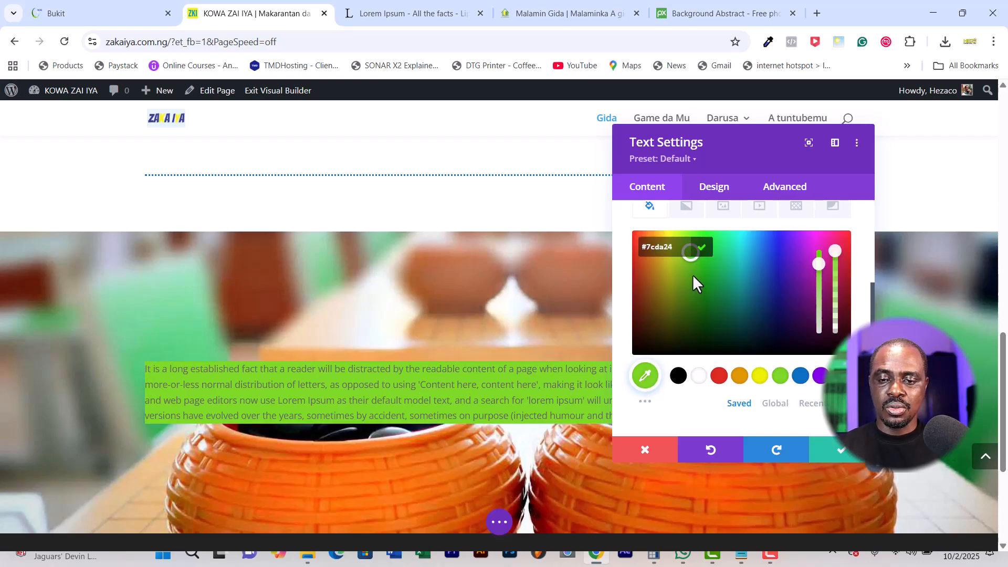
{"action": "left_click_drag", "start_coordinate": [692, 276], "coordinate": [714, 285]}
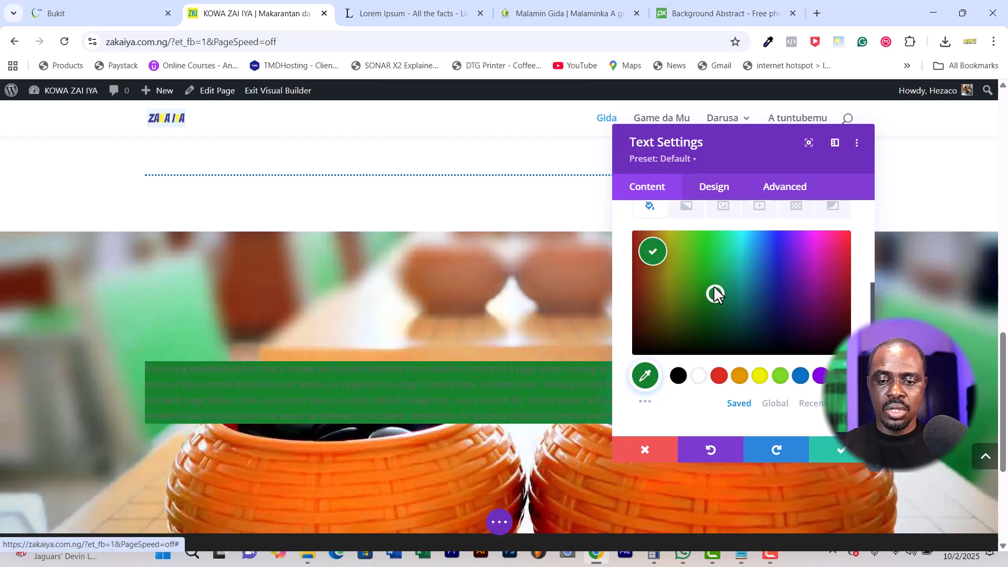
{"action": "left_click", "coordinate": [694, 283]}
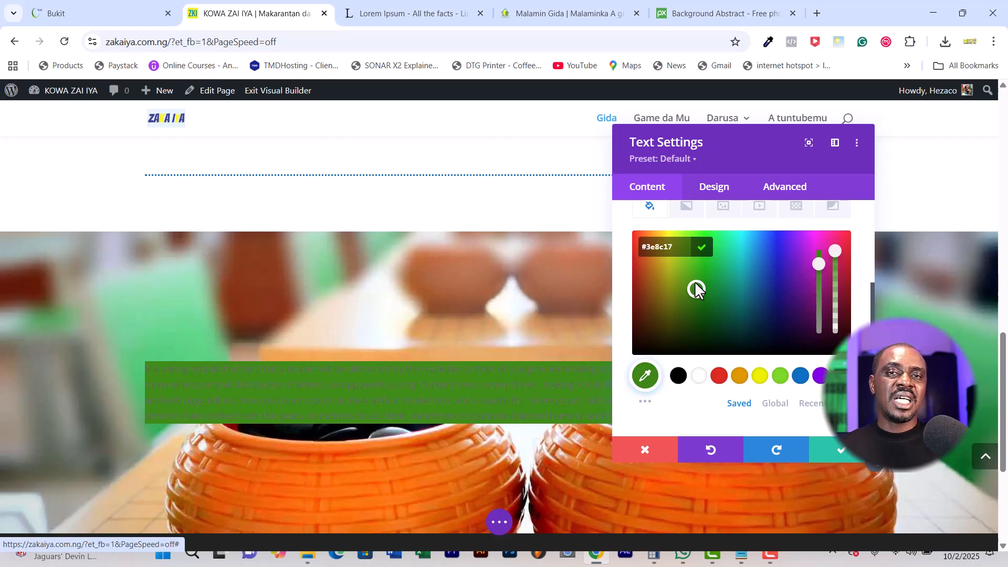
{"action": "left_click_drag", "start_coordinate": [694, 282], "coordinate": [825, 257]}
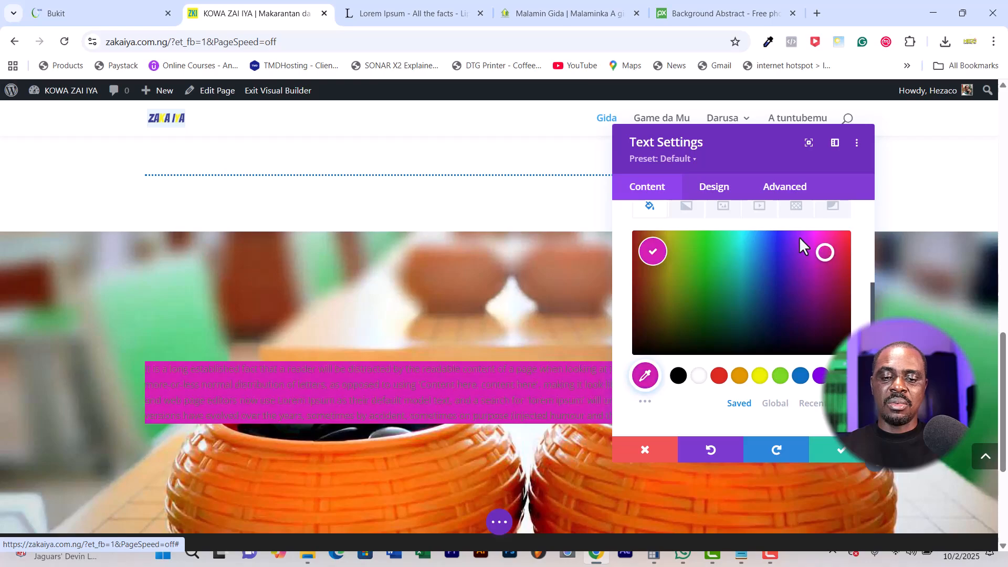
{"action": "left_click_drag", "start_coordinate": [756, 258], "coordinate": [701, 294]}
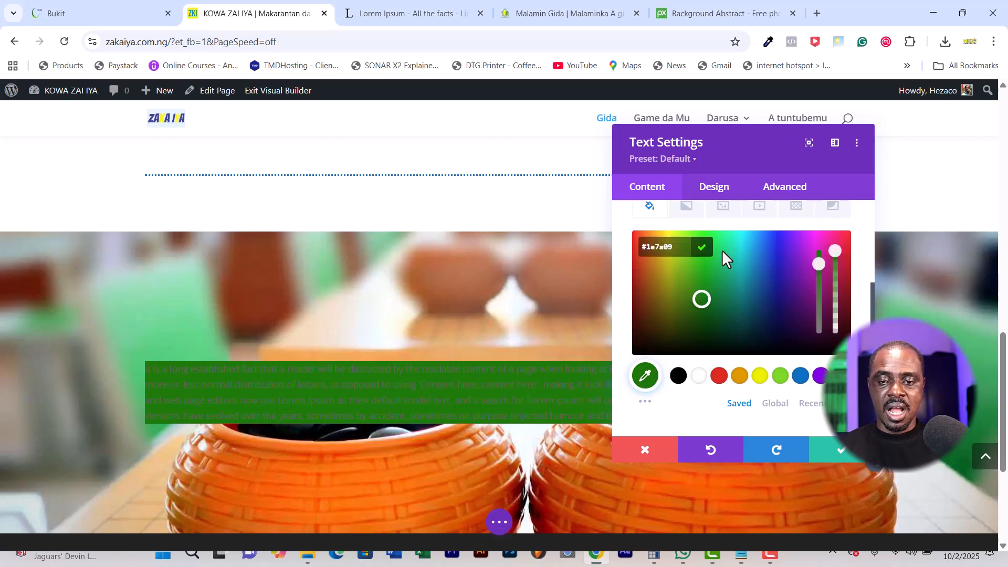
Style the module's body text in white with a Semi Bold font weight.
{"action": "left_click", "coordinate": [715, 191]}
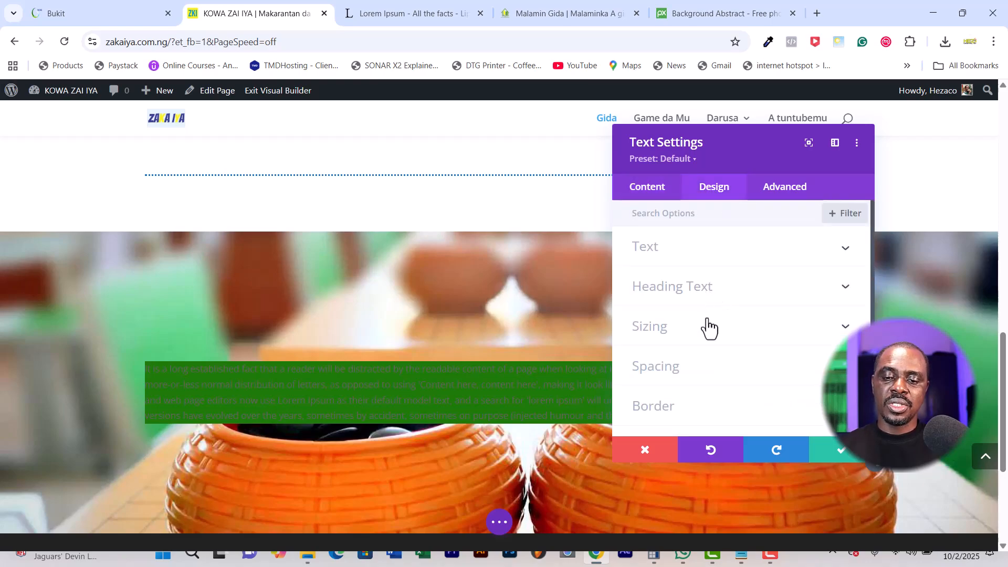
{"action": "left_click", "coordinate": [715, 258]}
{"action": "scroll", "coordinate": [725, 354], "scroll_direction": "down", "scroll_amount": 3}
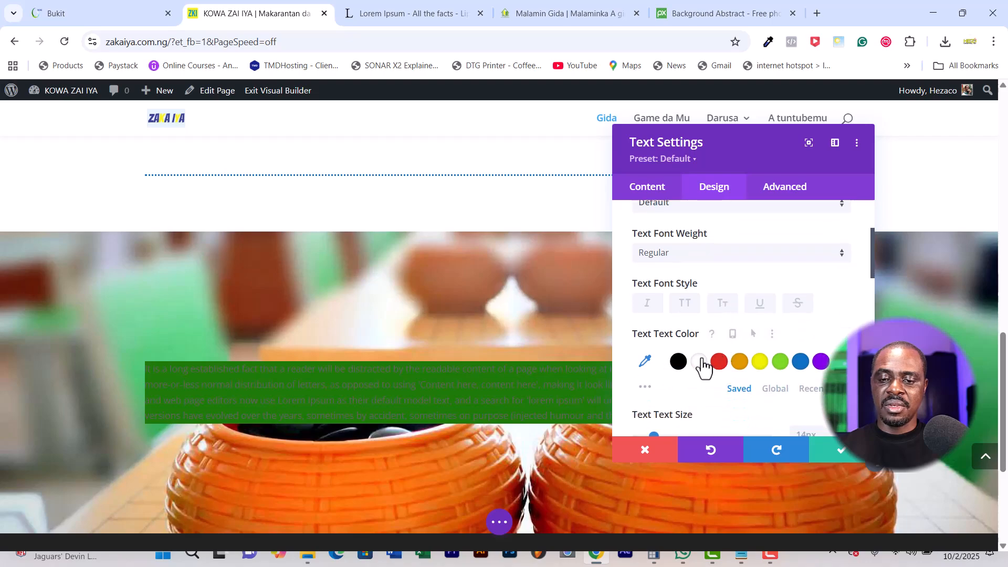
{"action": "left_click", "coordinate": [700, 364]}
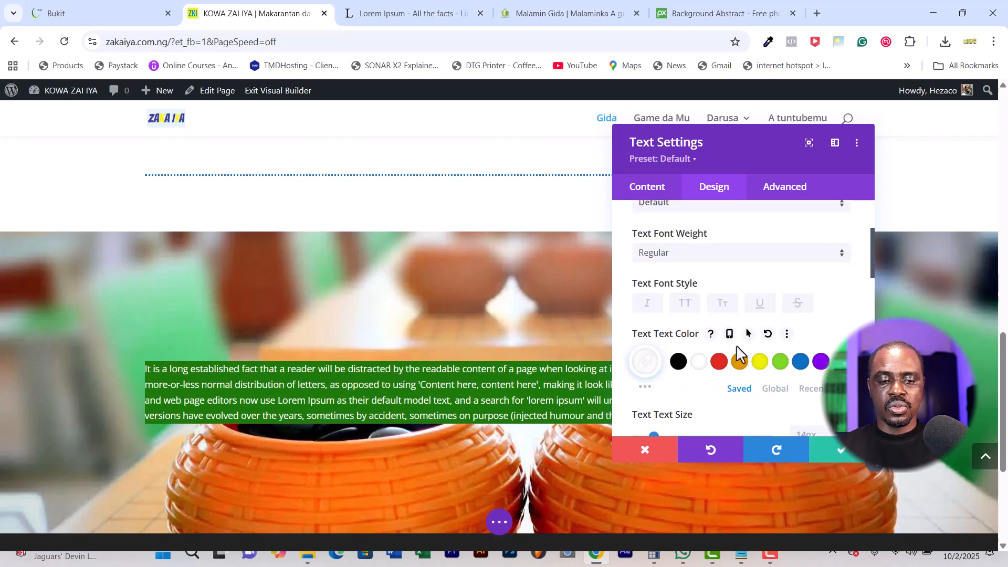
{"action": "left_click", "coordinate": [716, 256]}
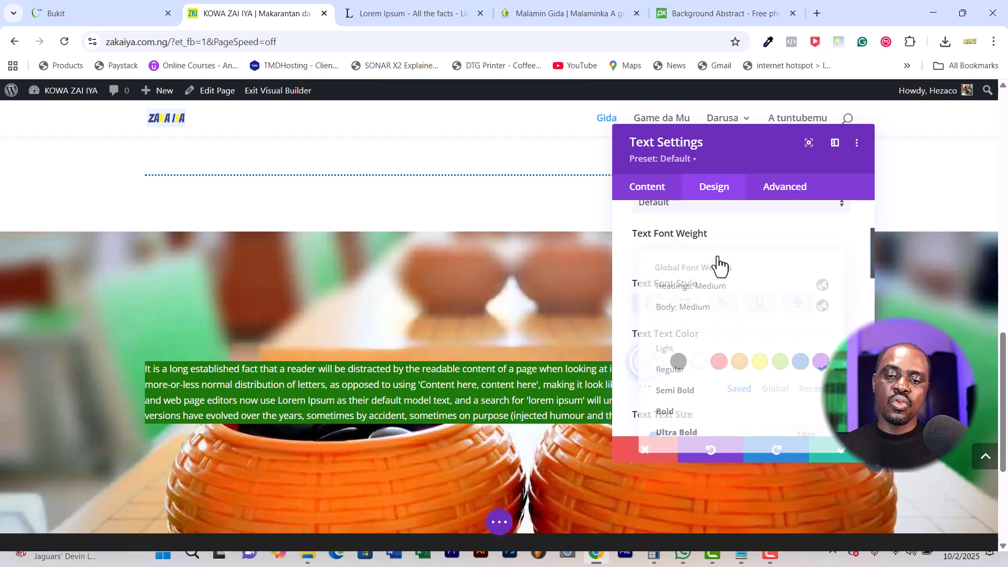
{"action": "left_click", "coordinate": [702, 403]}
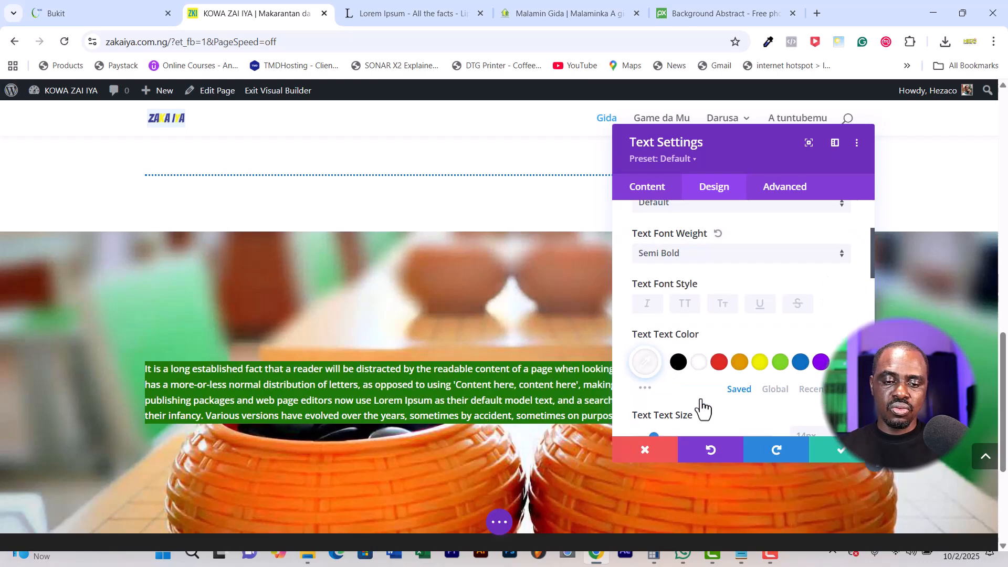
Set the module's body text size to 15px.
{"action": "scroll", "coordinate": [731, 309], "scroll_direction": "down", "scroll_amount": 3}
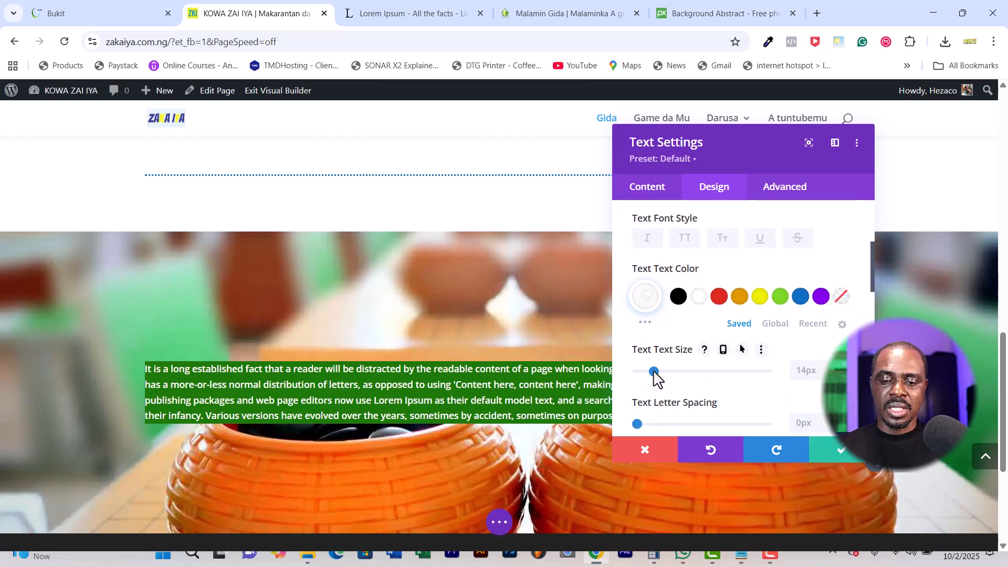
{"action": "left_click_drag", "start_coordinate": [656, 373], "coordinate": [657, 373]}
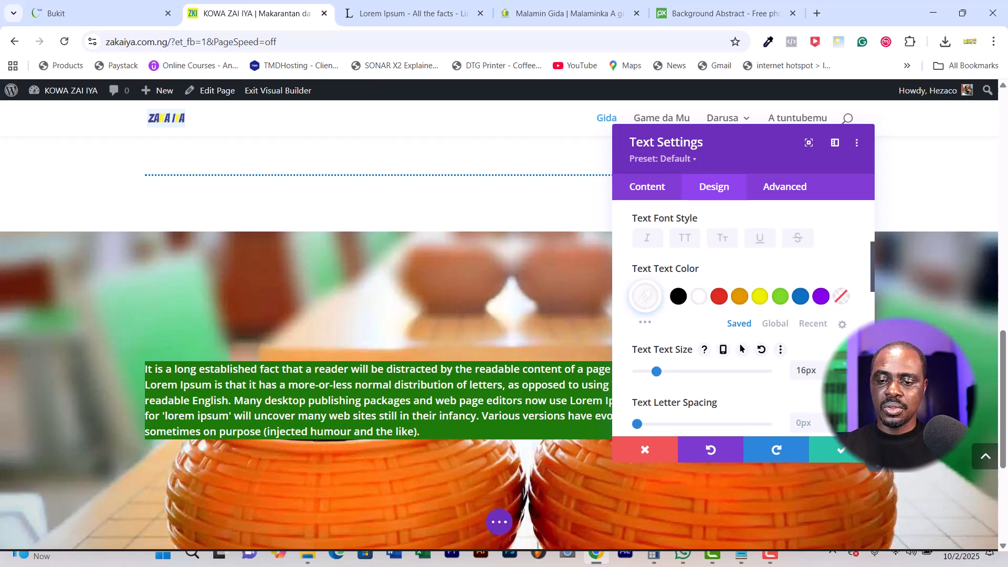
{"action": "key", "text": "Left"}
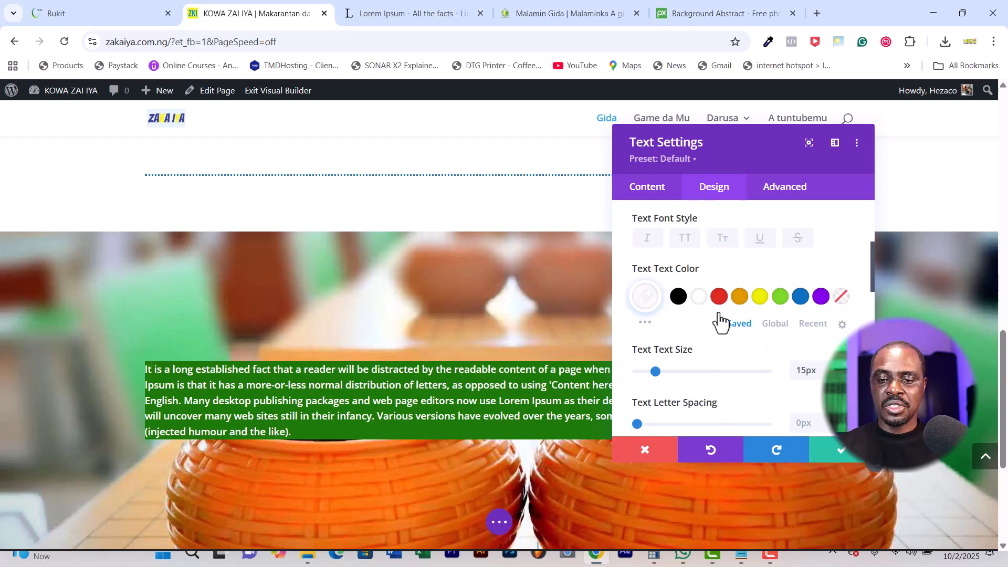
Set the text module's linked padding to 20px left and right and 30px top and bottom.
{"action": "scroll", "coordinate": [734, 317], "scroll_direction": "down", "scroll_amount": 8}
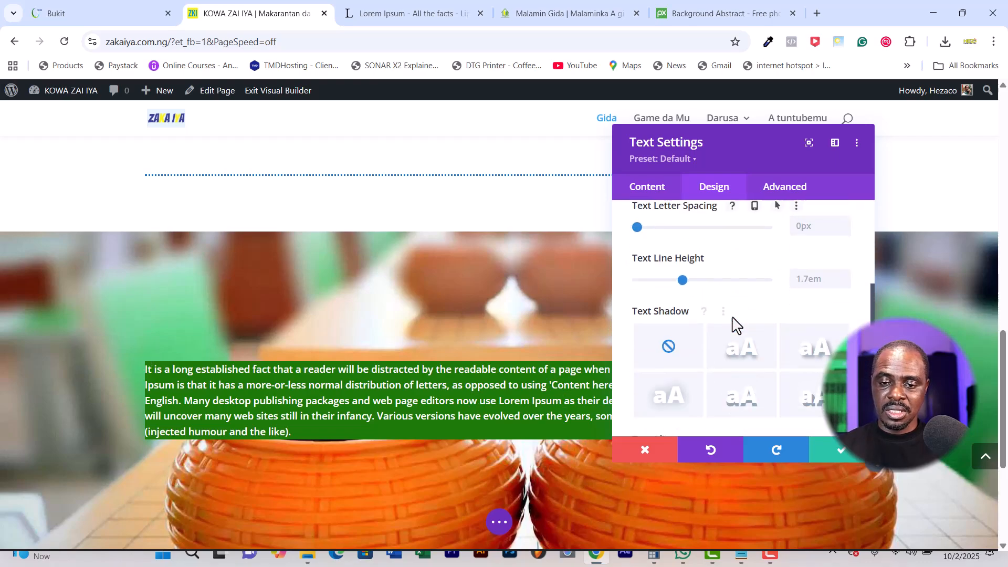
{"action": "scroll", "coordinate": [734, 325], "scroll_direction": "down", "scroll_amount": 2}
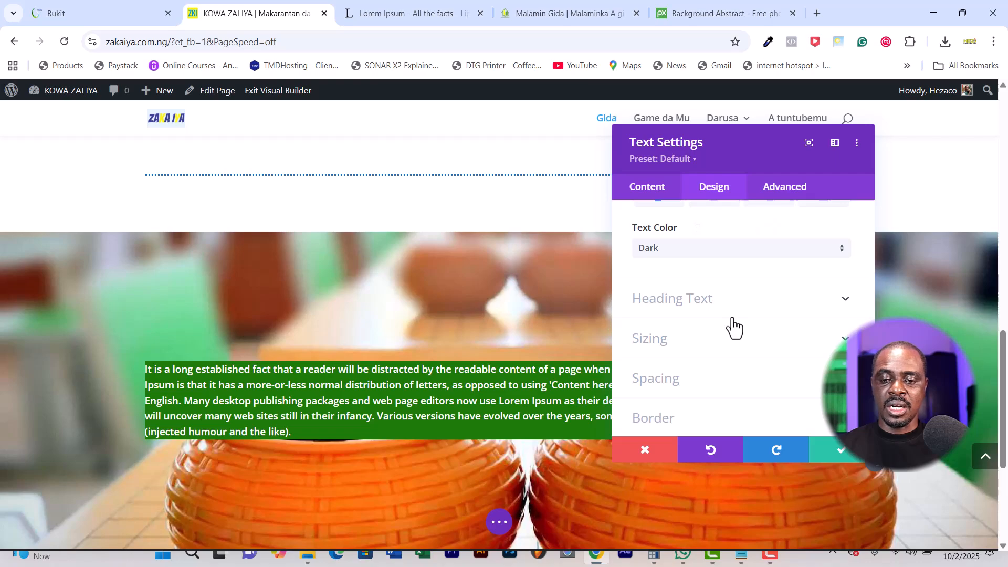
{"action": "left_click", "coordinate": [702, 383]}
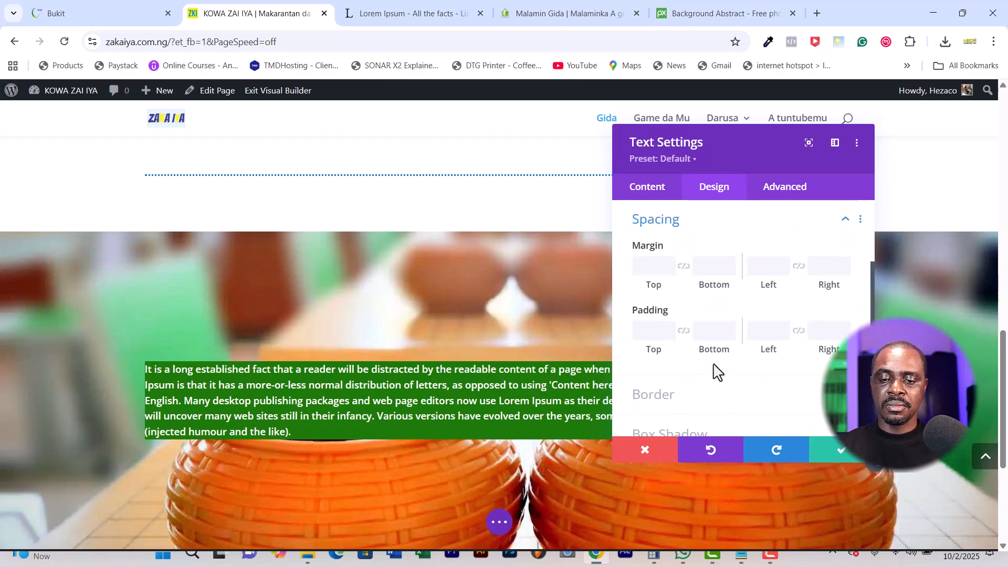
{"action": "left_click", "coordinate": [801, 332]}
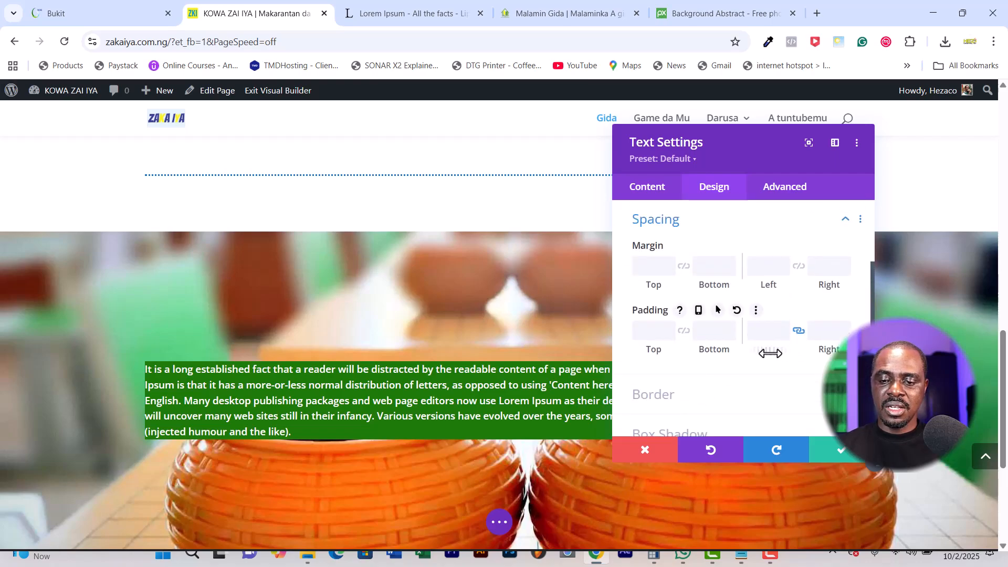
{"action": "left_click_drag", "start_coordinate": [770, 352], "coordinate": [779, 352]}
{"action": "left_click", "coordinate": [684, 331]}
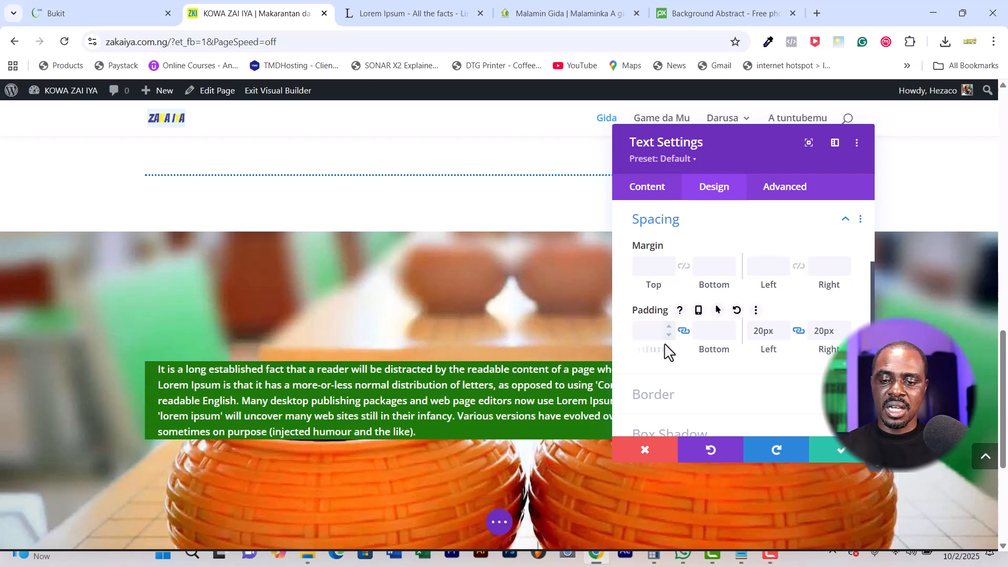
{"action": "left_click_drag", "start_coordinate": [654, 351], "coordinate": [698, 353]}
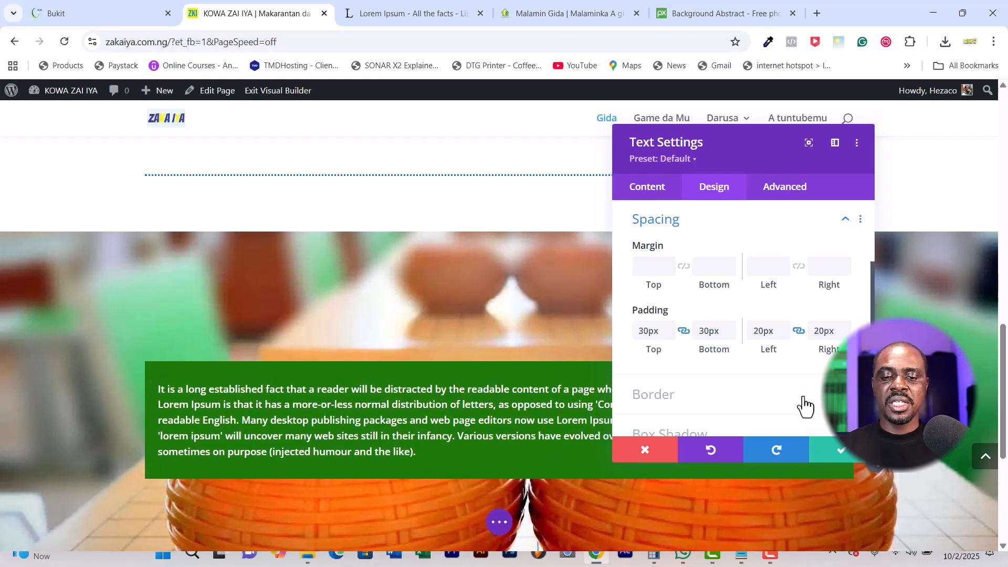
Make the text module's green background semi-transparent at about 0.71 opacity and save the module settings.
{"action": "left_click", "coordinate": [649, 201]}
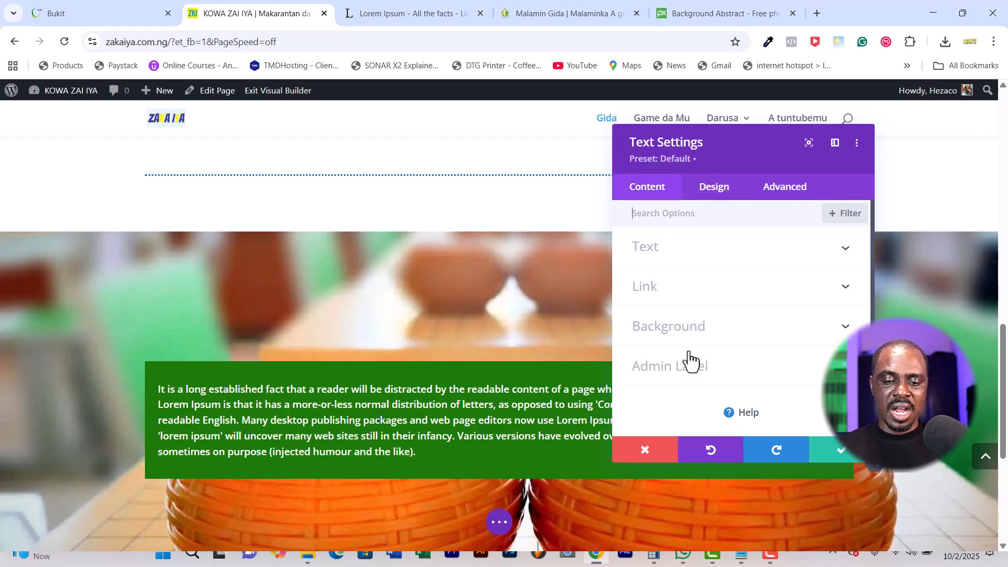
{"action": "left_click", "coordinate": [702, 329]}
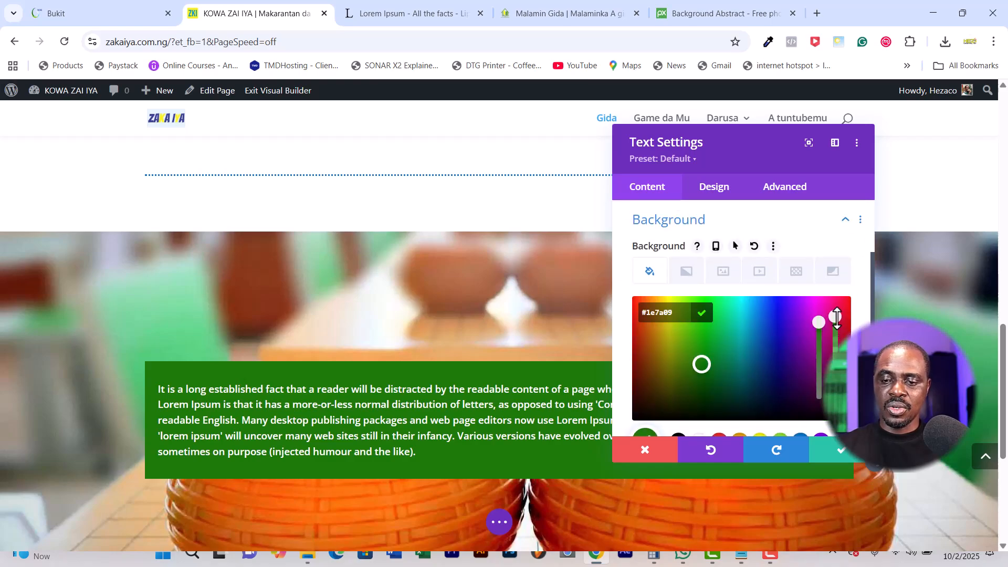
{"action": "left_click_drag", "start_coordinate": [837, 332], "coordinate": [838, 353]}
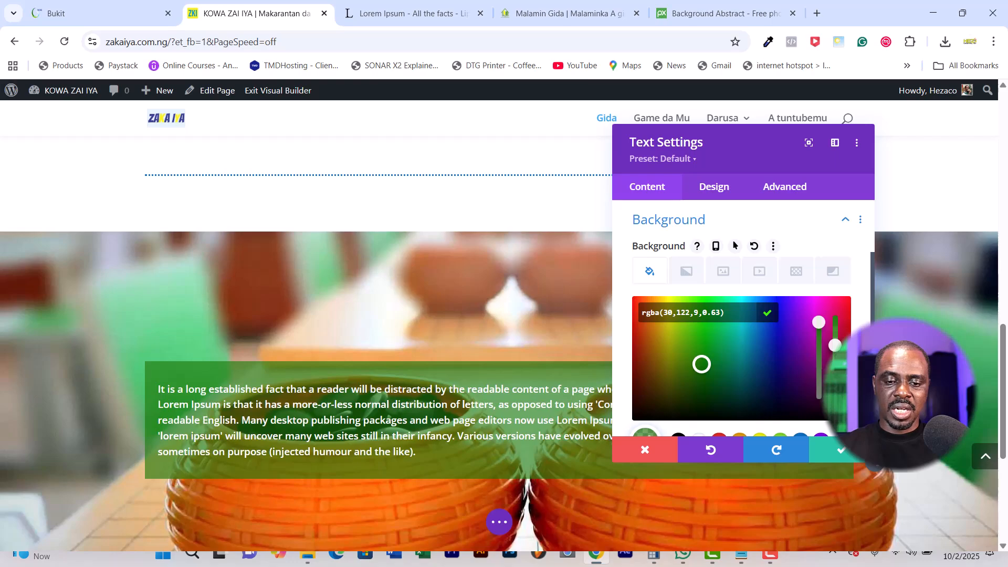
{"action": "left_click_drag", "start_coordinate": [835, 347], "coordinate": [836, 339]}
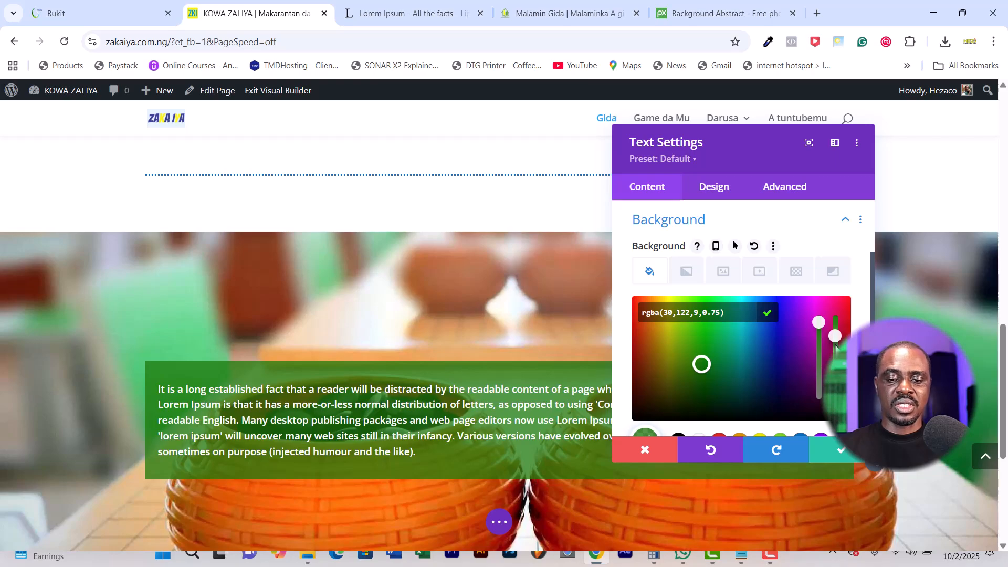
{"action": "left_click_drag", "start_coordinate": [836, 347], "coordinate": [836, 288]}
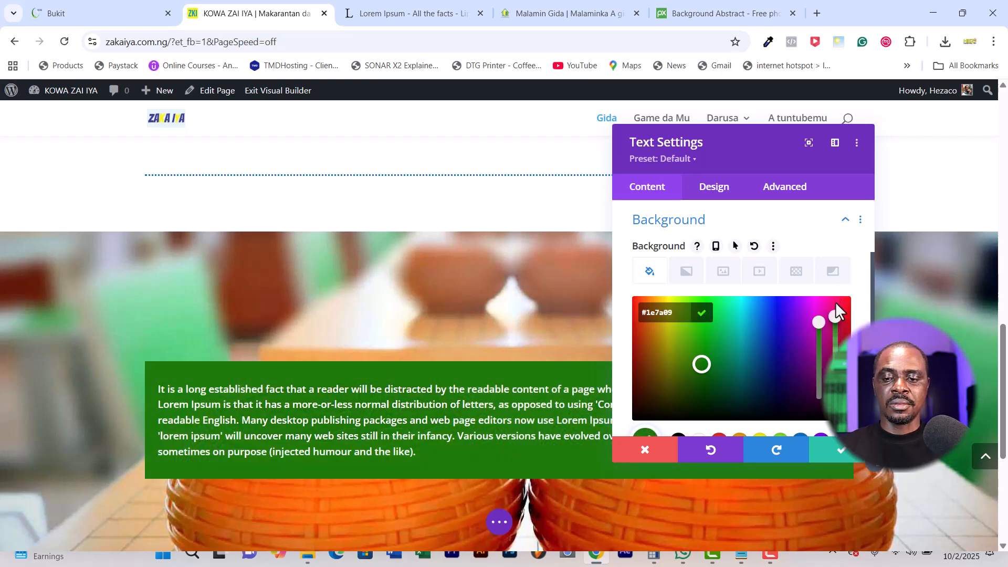
{"action": "left_click", "coordinate": [834, 334]}
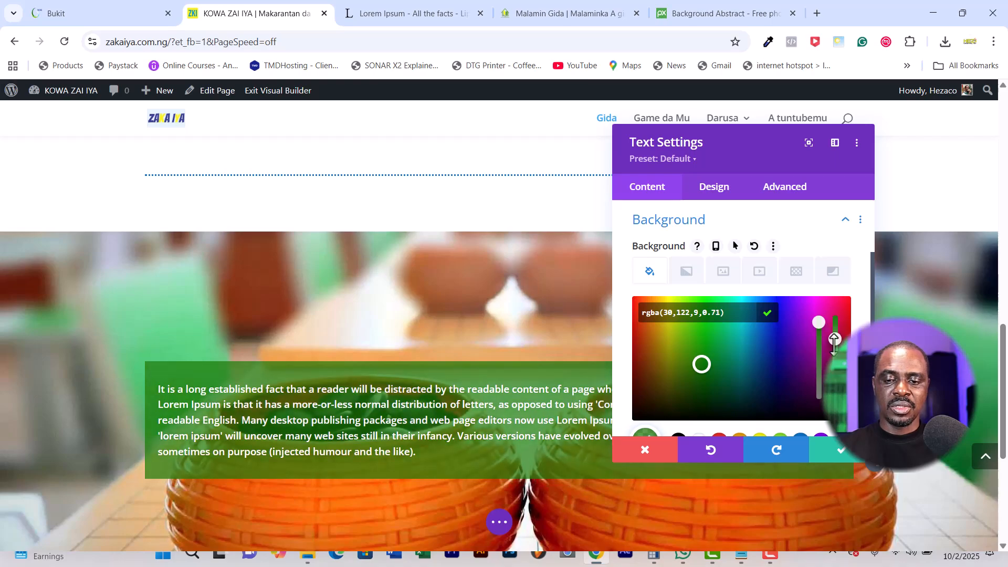
{"action": "left_click", "coordinate": [835, 456]}
{"action": "left_click", "coordinate": [834, 455]}
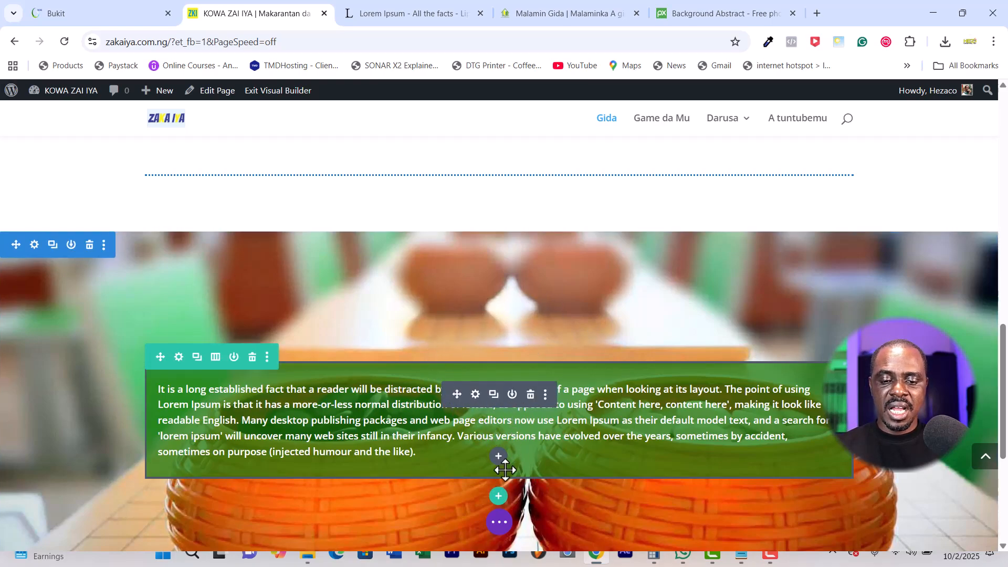
Add a one-column row with a Text module beneath the Lorem Ipsum row.
{"action": "left_click", "coordinate": [499, 497]}
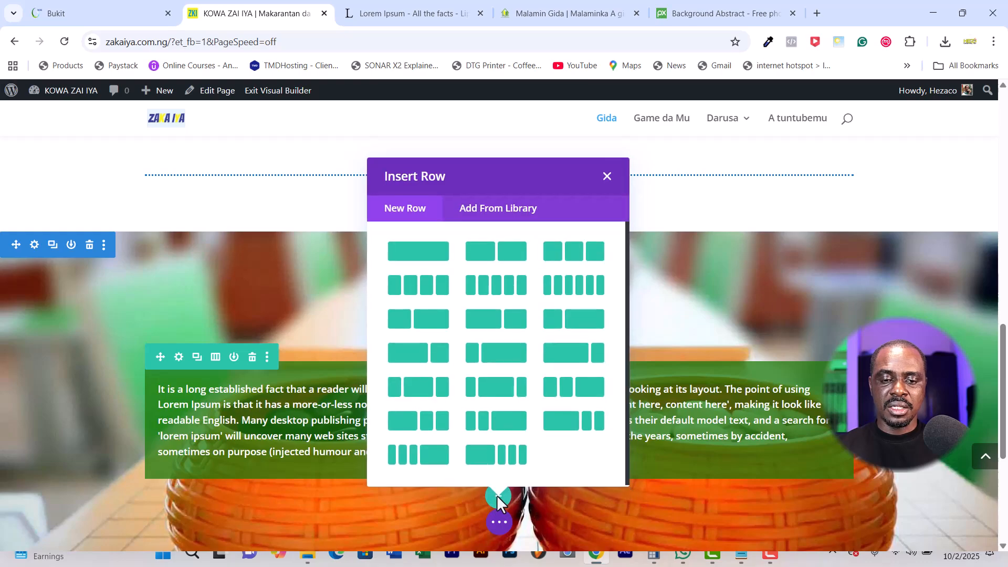
{"action": "left_click", "coordinate": [423, 255]}
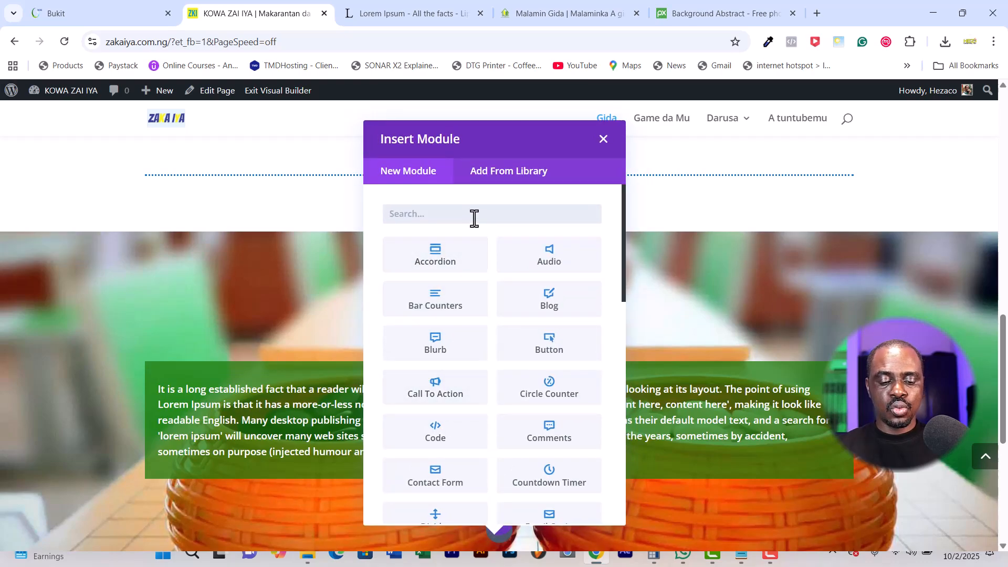
{"action": "type", "text": "text"}
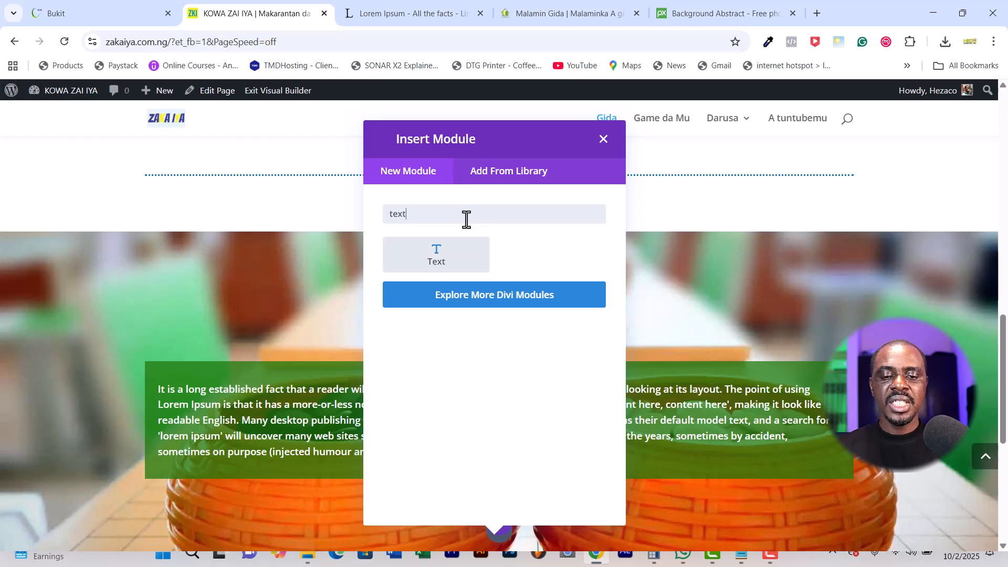
{"action": "left_click", "coordinate": [455, 263]}
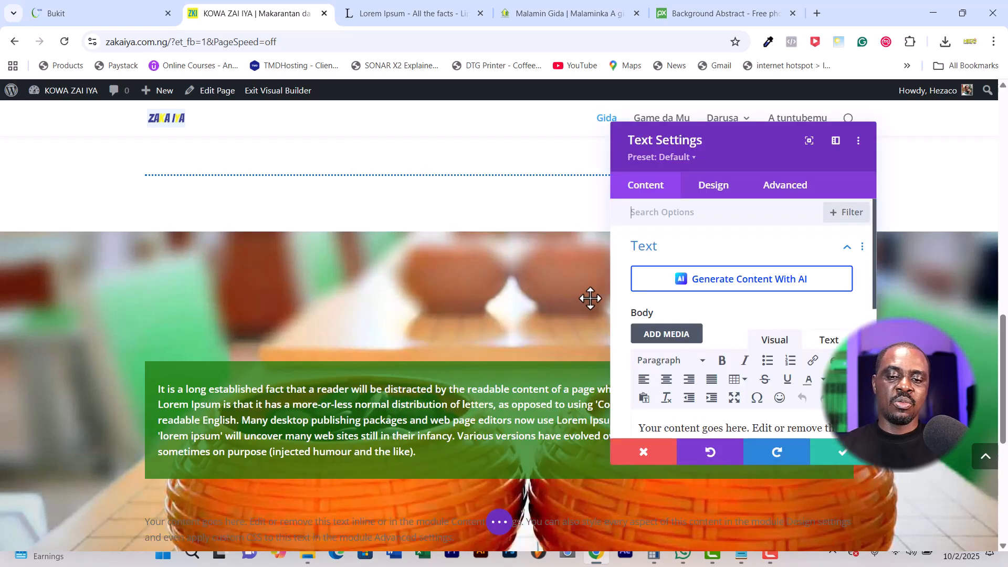
Replace the new text module's placeholder content with "Yanayin Koyarwan Mu".
{"action": "scroll", "coordinate": [727, 357], "scroll_direction": "down", "scroll_amount": 3}
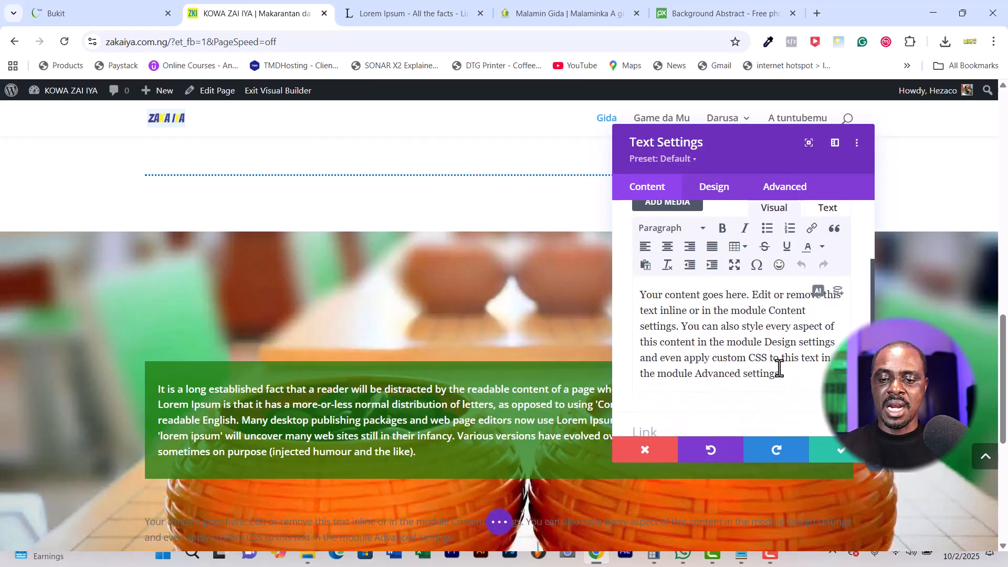
{"action": "left_click_drag", "start_coordinate": [791, 379], "coordinate": [637, 297]}
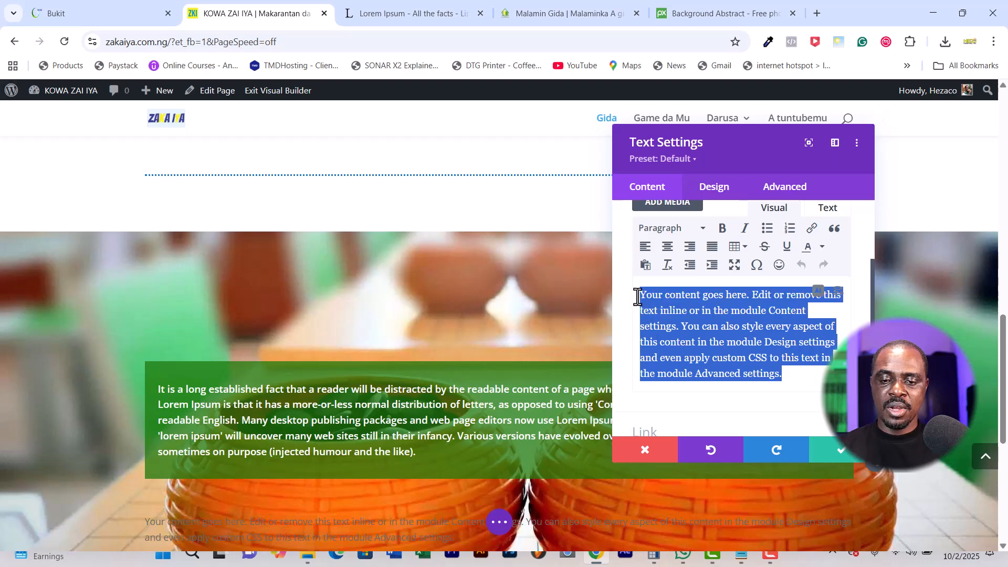
{"action": "type", "text": "Yanayin Koyarwan Mu"}
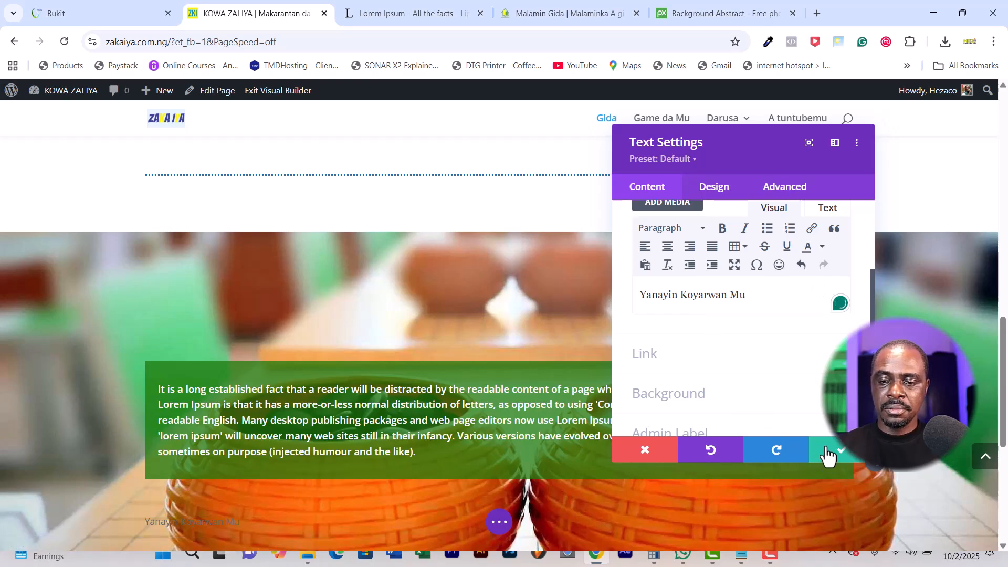
Style the "Yanayin Koyarwan Mu" text with an Ultra Bold font weight and white color.
{"action": "left_click", "coordinate": [721, 189]}
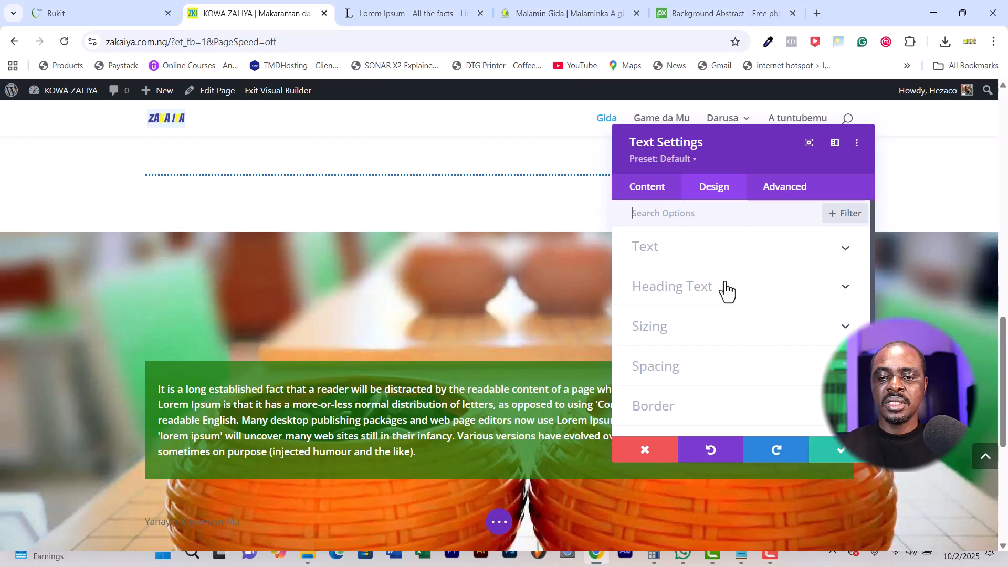
{"action": "left_click", "coordinate": [720, 261]}
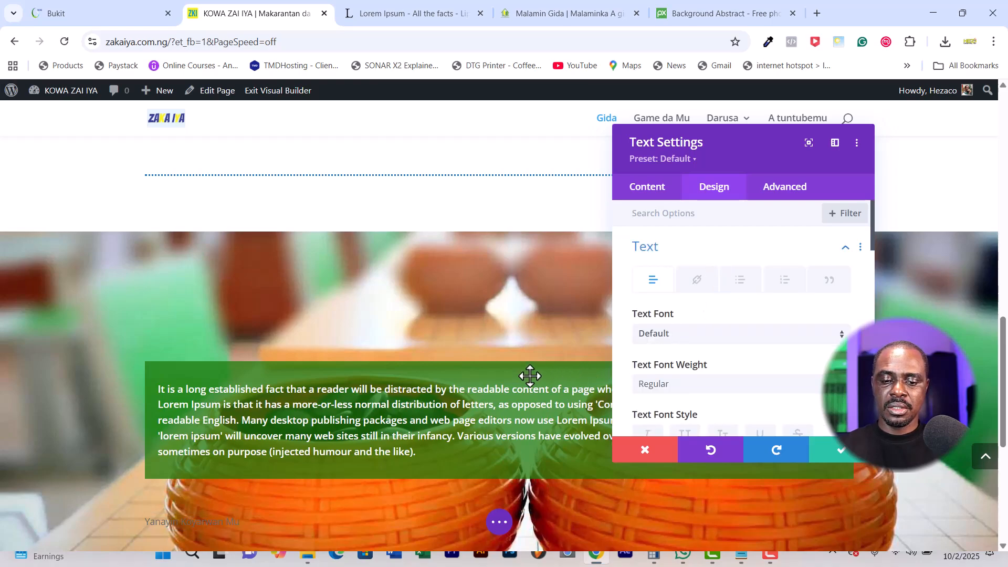
{"action": "scroll", "coordinate": [531, 375], "scroll_direction": "down", "scroll_amount": 1}
{"action": "scroll", "coordinate": [530, 375], "scroll_direction": "down", "scroll_amount": 1}
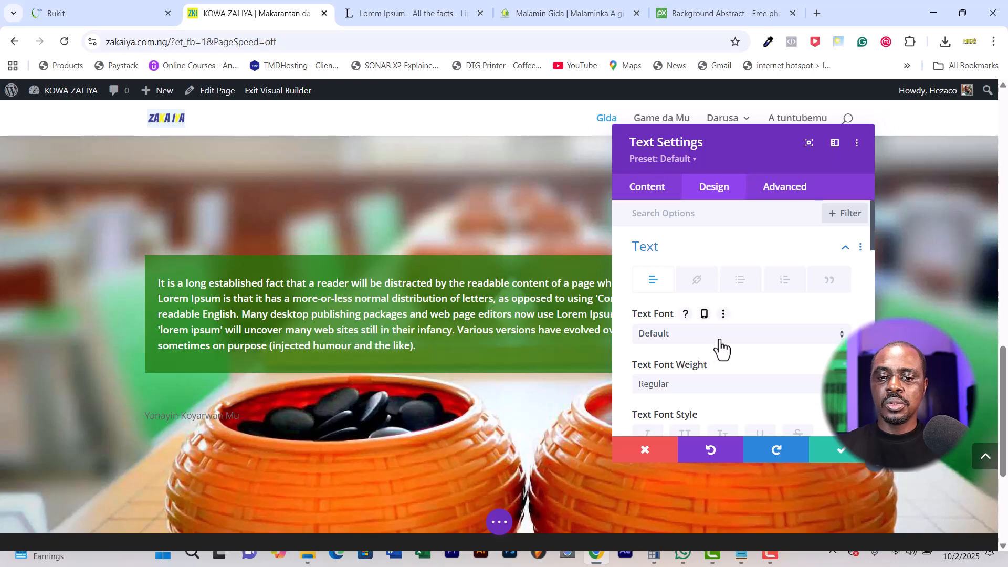
{"action": "left_click", "coordinate": [713, 385]}
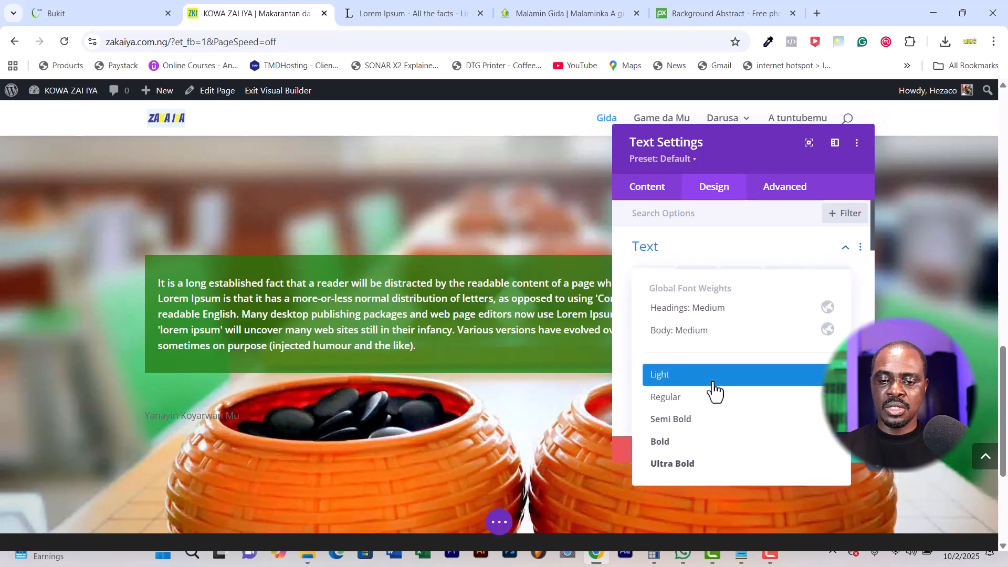
{"action": "left_click", "coordinate": [701, 465]}
{"action": "scroll", "coordinate": [709, 345], "scroll_direction": "down", "scroll_amount": 5}
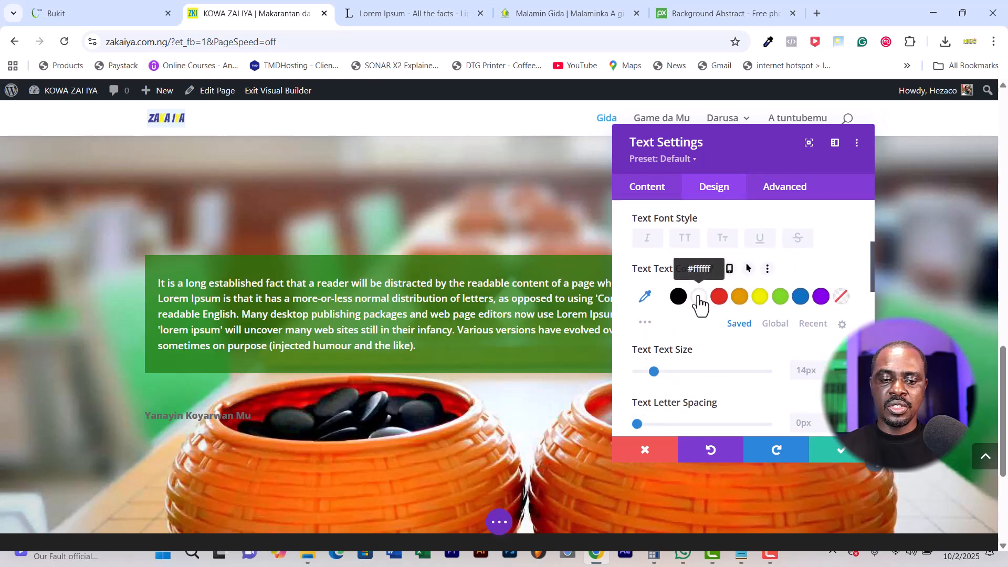
{"action": "left_click", "coordinate": [698, 297]}
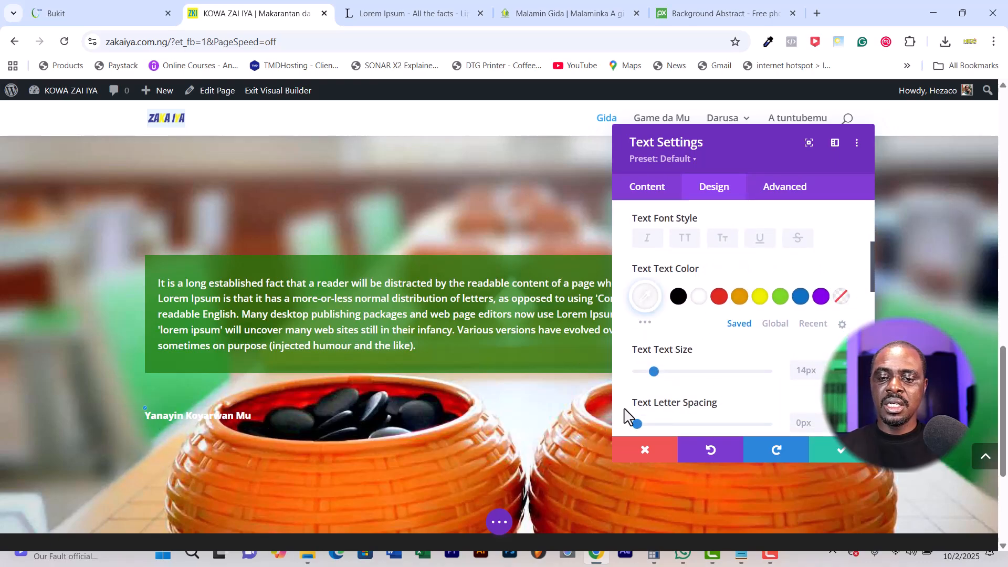
Set the title's text size to 34px, save the module, and move its row above the green Lorem Ipsum block.
{"action": "left_click_drag", "start_coordinate": [658, 371], "coordinate": [681, 374]}
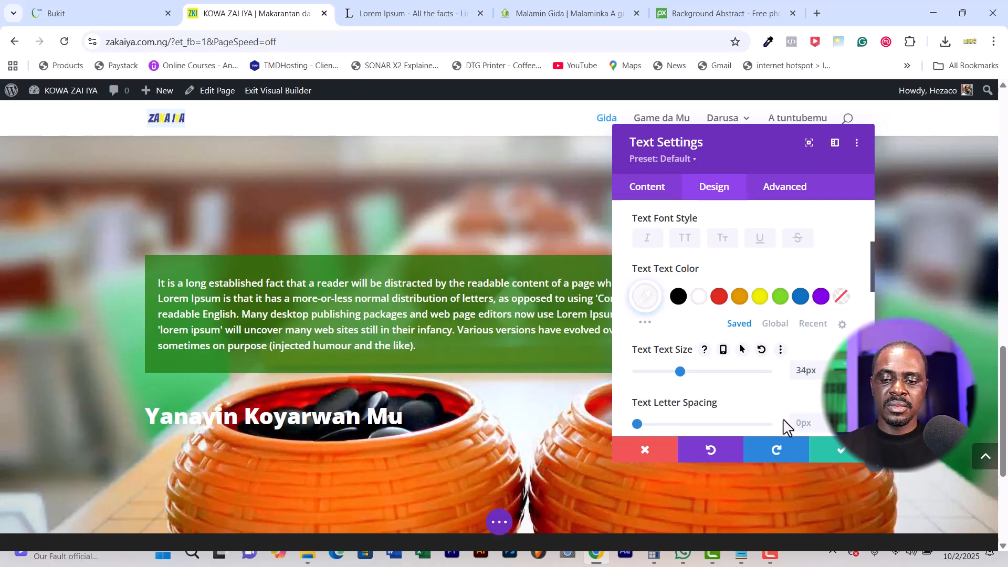
{"action": "left_click", "coordinate": [826, 451]}
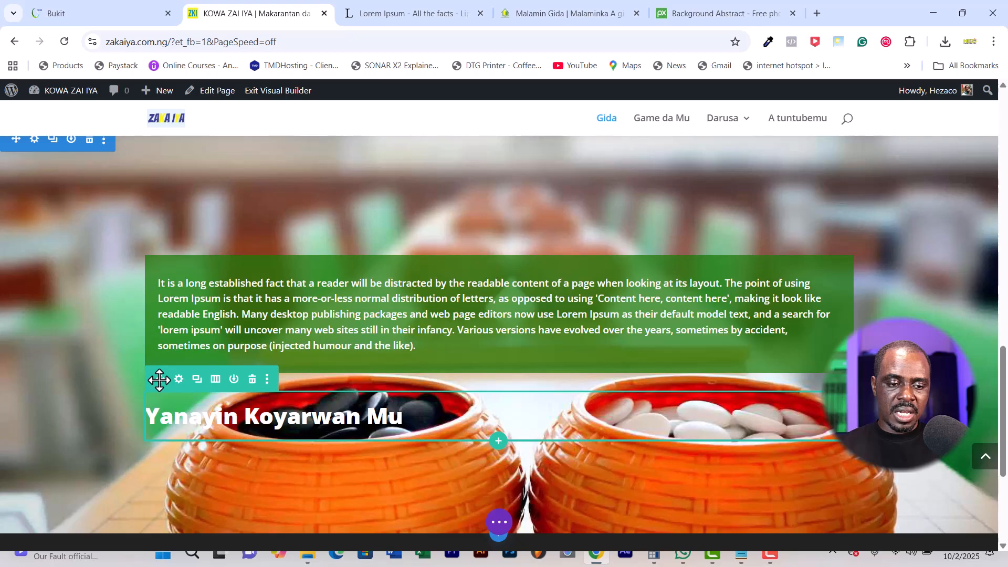
{"action": "left_click_drag", "start_coordinate": [159, 379], "coordinate": [159, 259]}
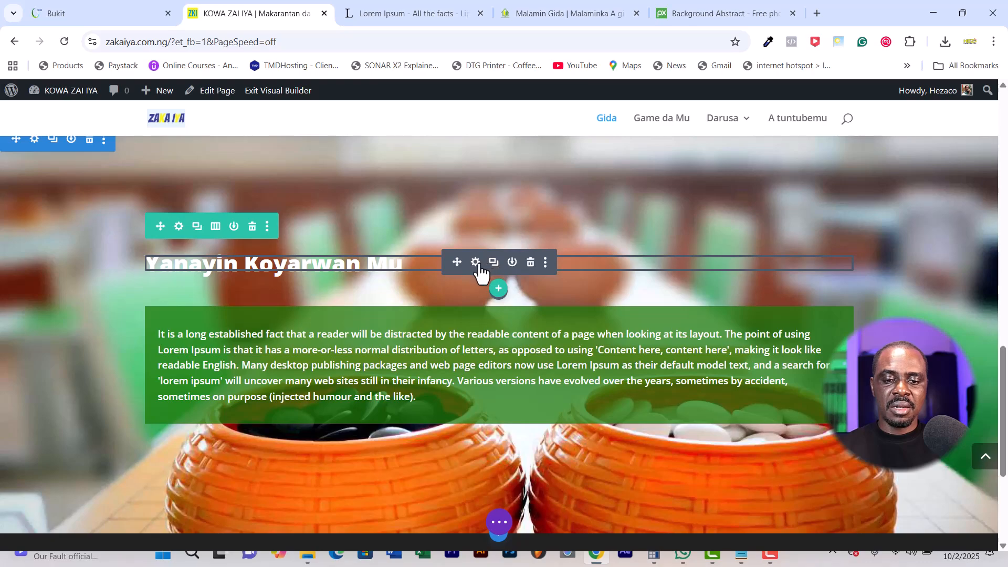
Center-align the "Yanayin Koyarwan Mu" title text, moving the settings window off the title.
{"action": "left_click", "coordinate": [475, 262]}
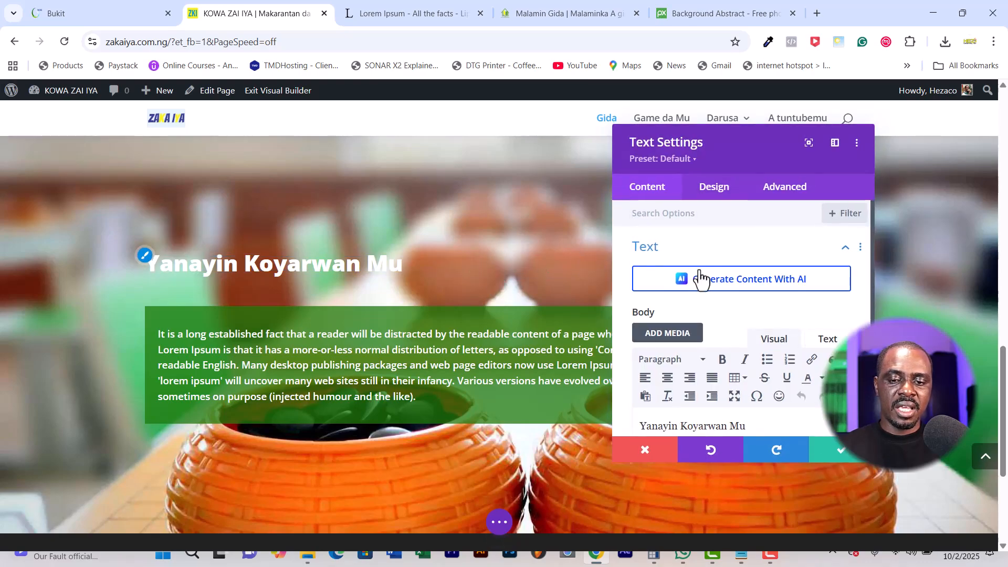
{"action": "left_click", "coordinate": [715, 199]}
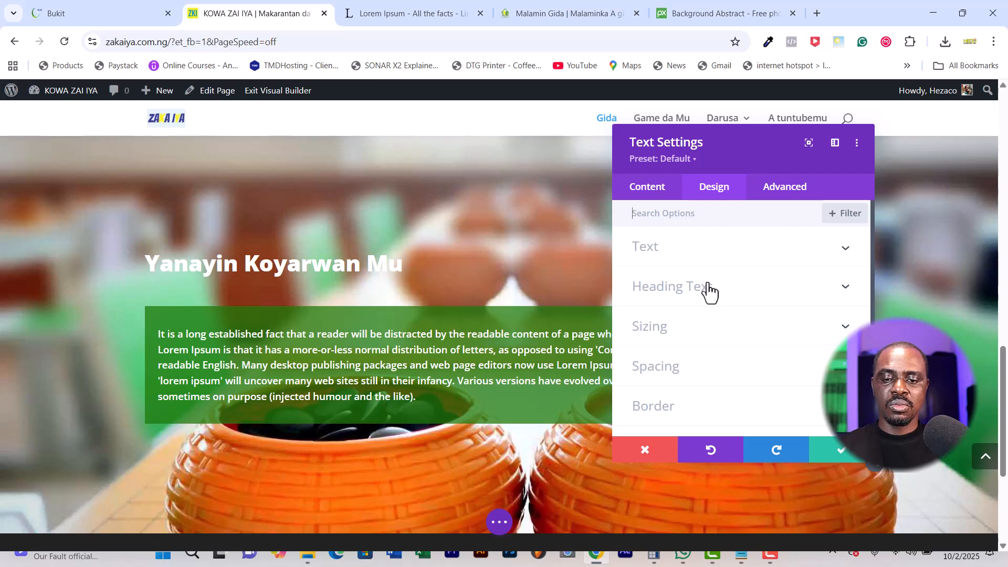
{"action": "left_click", "coordinate": [710, 259]}
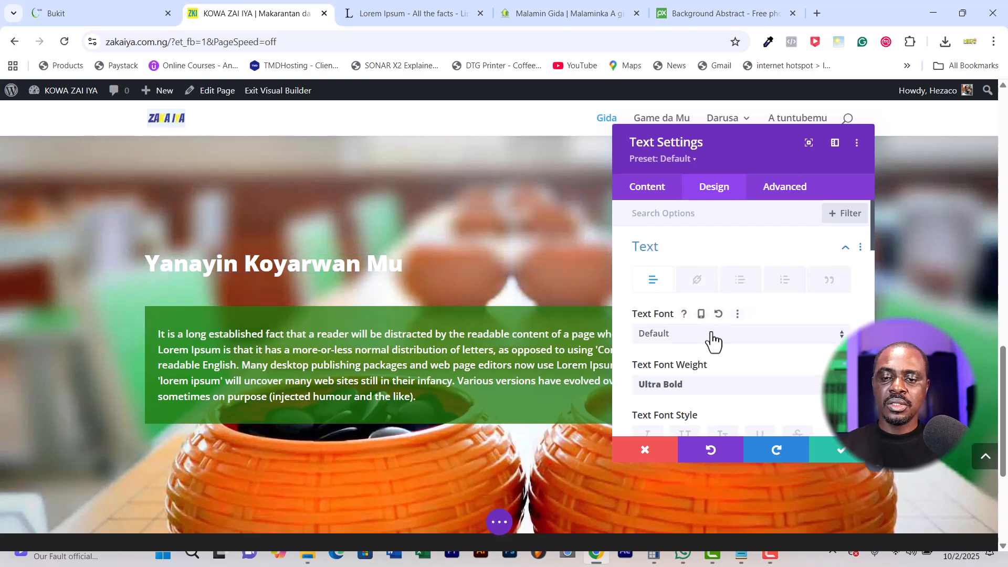
{"action": "scroll", "coordinate": [713, 342], "scroll_direction": "down", "scroll_amount": 7}
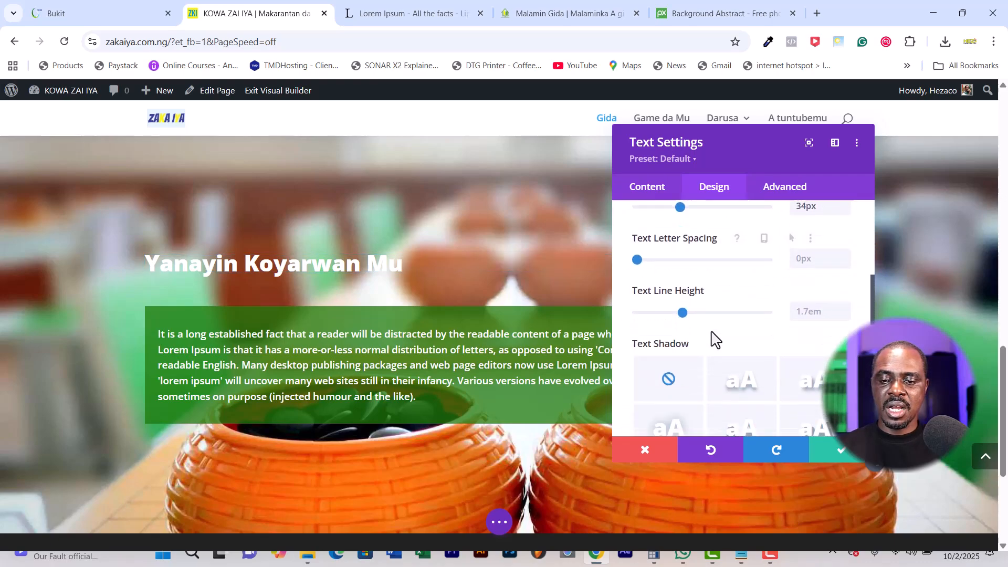
{"action": "scroll", "coordinate": [714, 340], "scroll_direction": "down", "scroll_amount": 3}
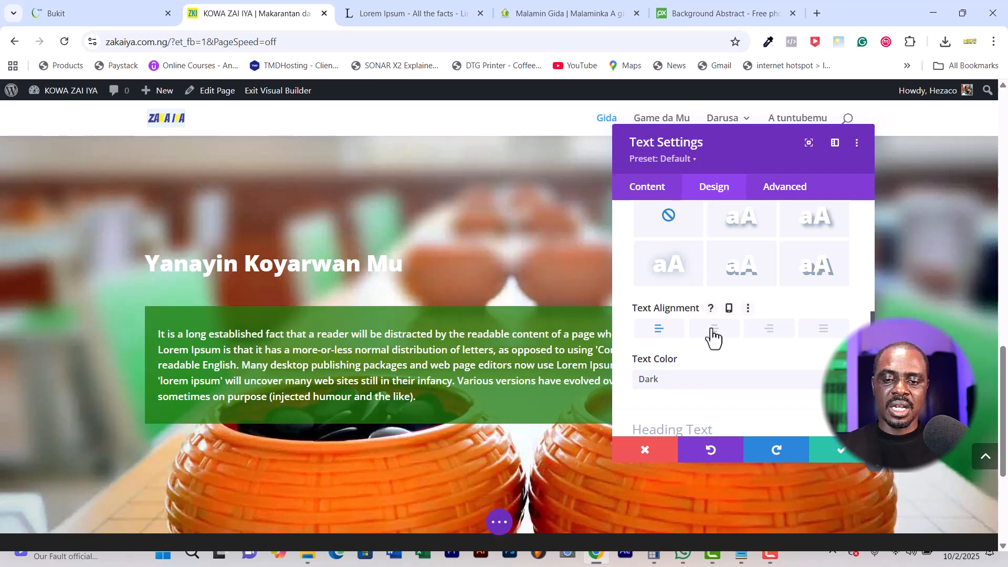
{"action": "left_click", "coordinate": [714, 330]}
{"action": "left_click_drag", "start_coordinate": [709, 149], "coordinate": [183, 169]}
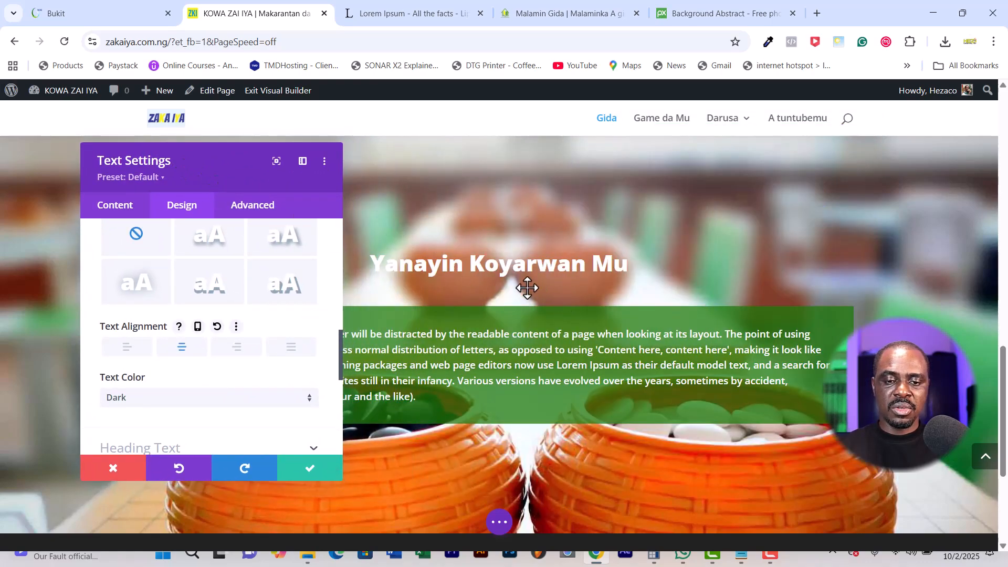
Apply the text shadow preset with a 0.08em horizontal length to the title.
{"action": "scroll", "coordinate": [226, 372], "scroll_direction": "down", "scroll_amount": 1}
{"action": "scroll", "coordinate": [227, 371], "scroll_direction": "up", "scroll_amount": 2}
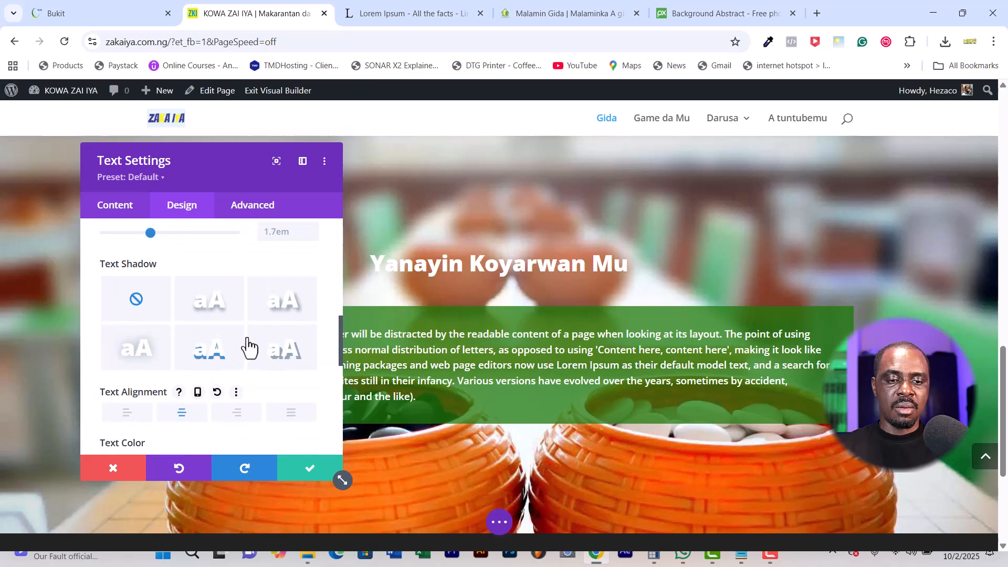
{"action": "left_click", "coordinate": [287, 309]}
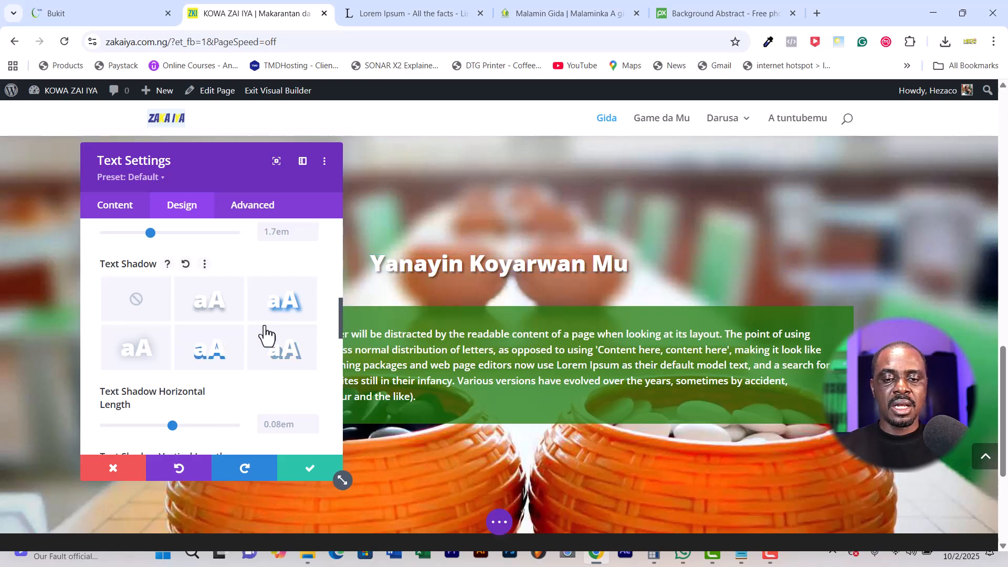
Examine the shadowed title and green text block against the parallax background across the section.
{"action": "scroll", "coordinate": [510, 315], "scroll_direction": "down", "scroll_amount": 3}
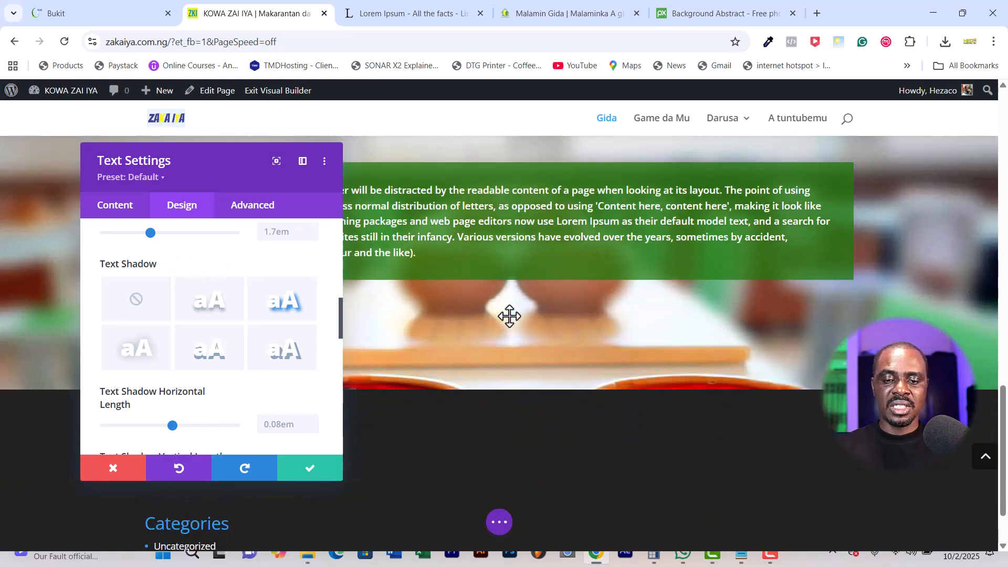
{"action": "scroll", "coordinate": [510, 315], "scroll_direction": "up", "scroll_amount": 6}
{"action": "scroll", "coordinate": [510, 315], "scroll_direction": "down", "scroll_amount": 3}
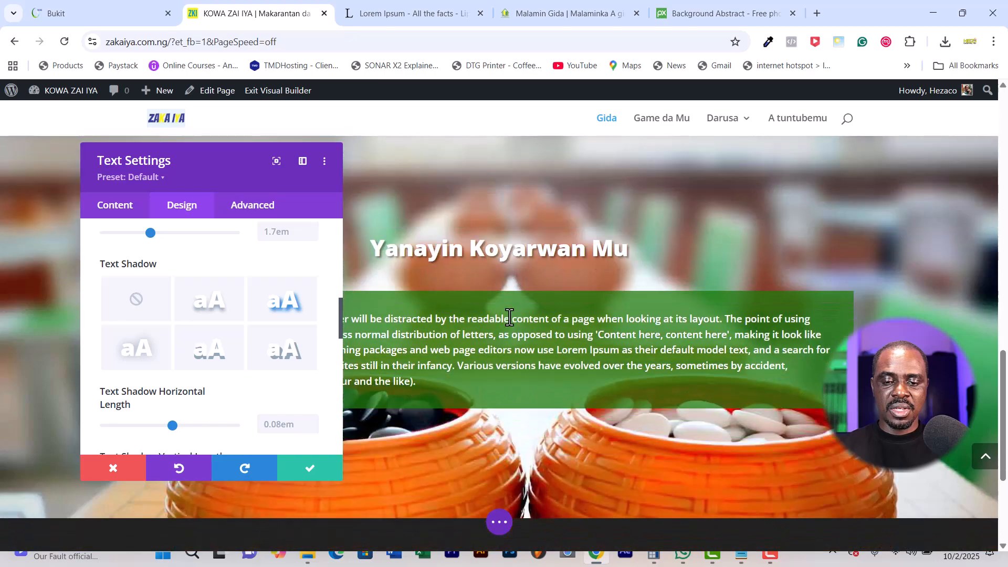
{"action": "scroll", "coordinate": [510, 316], "scroll_direction": "up", "scroll_amount": 3}
{"action": "scroll", "coordinate": [510, 316], "scroll_direction": "down", "scroll_amount": 3}
{"action": "scroll", "coordinate": [510, 318], "scroll_direction": "up", "scroll_amount": 2}
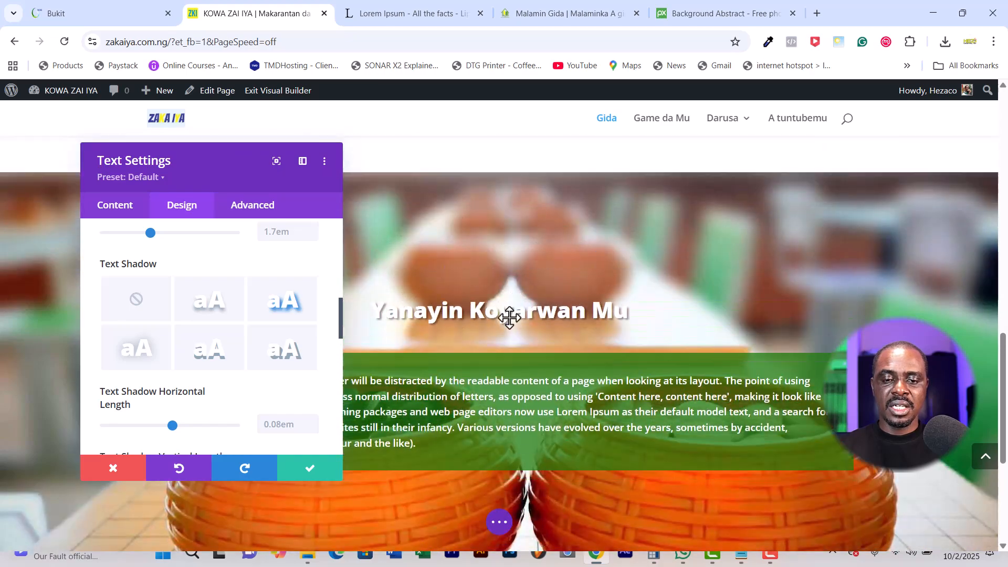
{"action": "scroll", "coordinate": [510, 319], "scroll_direction": "down", "scroll_amount": 2}
{"action": "scroll", "coordinate": [510, 318], "scroll_direction": "up", "scroll_amount": 2}
{"action": "scroll", "coordinate": [510, 319], "scroll_direction": "down", "scroll_amount": 1}
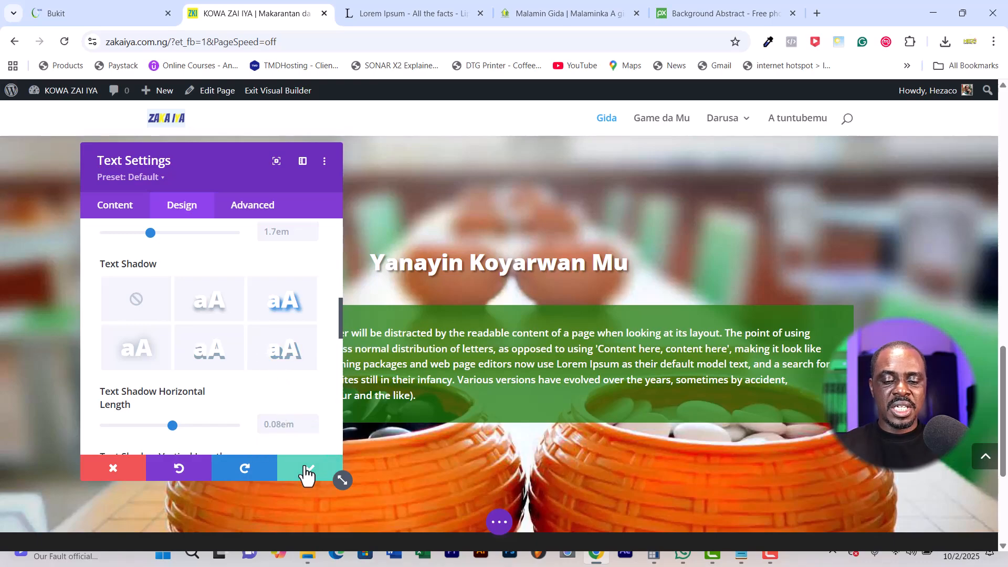
Save the title module's settings and review the section down to the footer.
{"action": "left_click", "coordinate": [307, 474]}
{"action": "scroll", "coordinate": [368, 331], "scroll_direction": "down", "scroll_amount": 2}
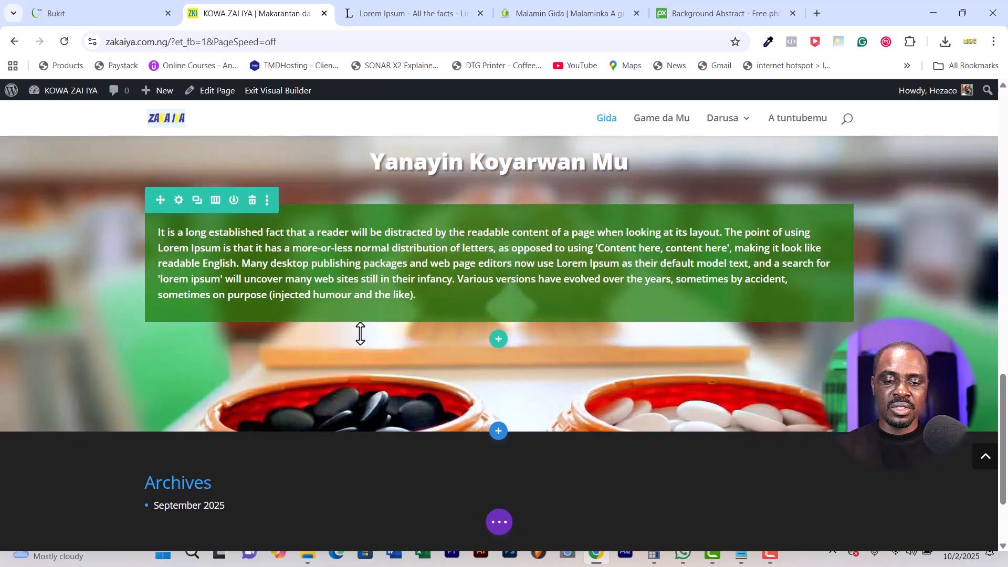
{"action": "scroll", "coordinate": [556, 503], "scroll_direction": "up", "scroll_amount": 1}
{"action": "scroll", "coordinate": [472, 462], "scroll_direction": "up", "scroll_amount": 3}
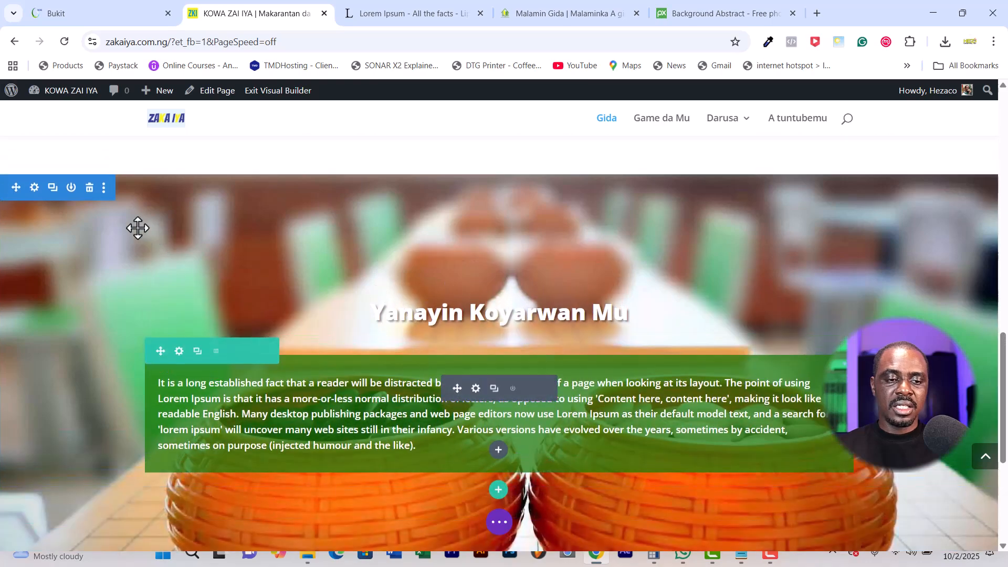
Add a bottom divider to the parallax section, using the two-layer asymmetric slanted style with its low point toward the right.
{"action": "mouse_move", "coordinate": [34, 197]}
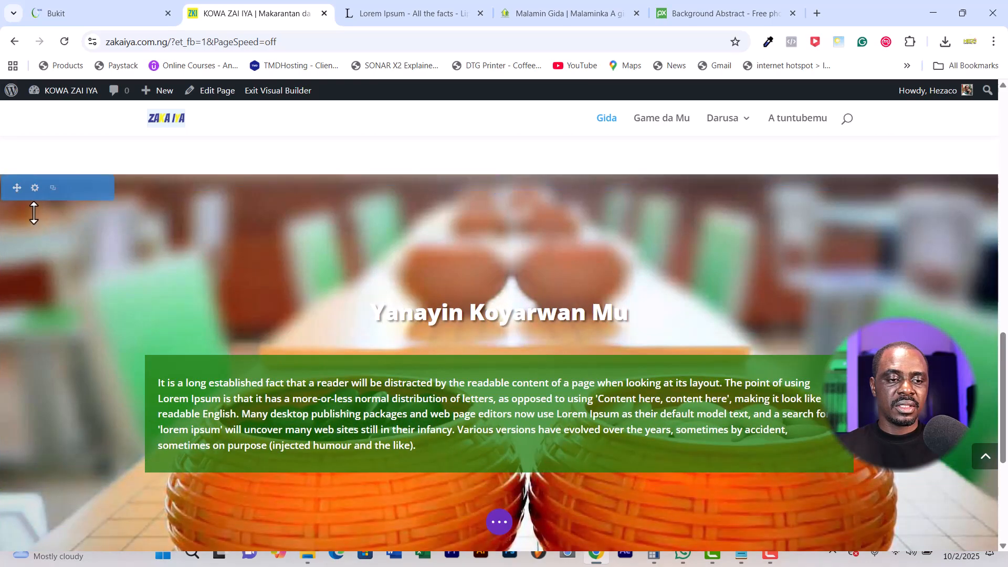
{"action": "left_click", "coordinate": [34, 188]}
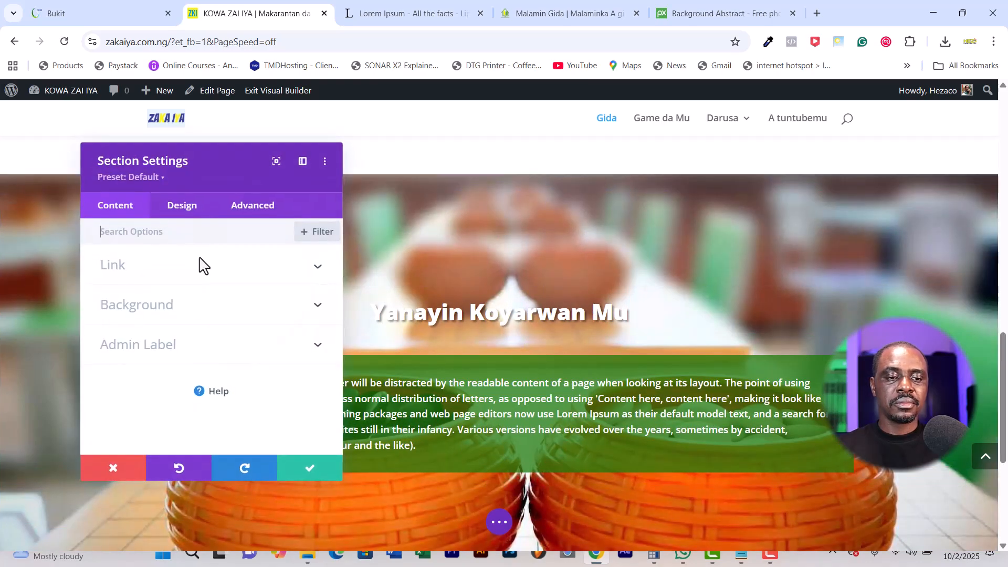
{"action": "left_click", "coordinate": [181, 205]}
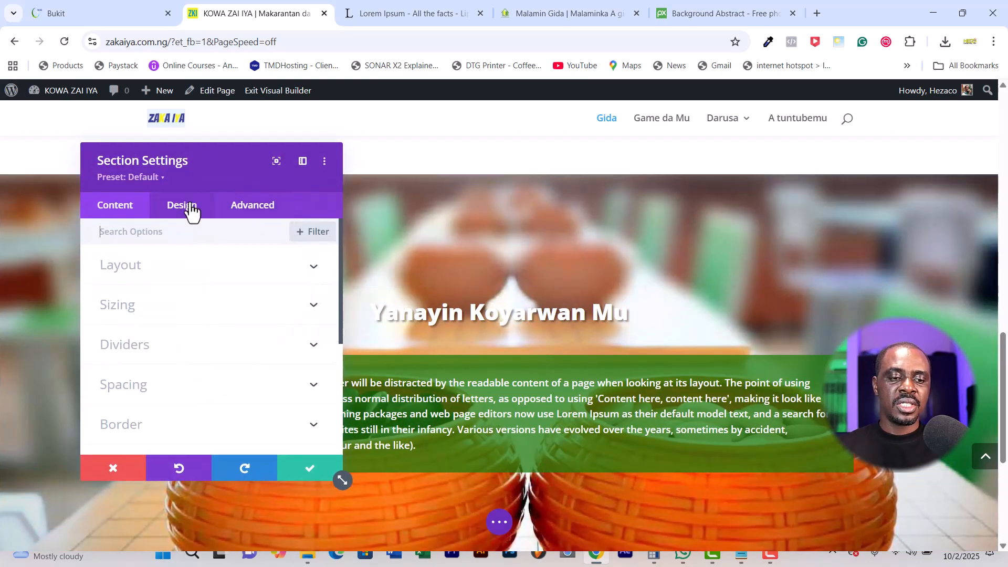
{"action": "left_click", "coordinate": [198, 348]}
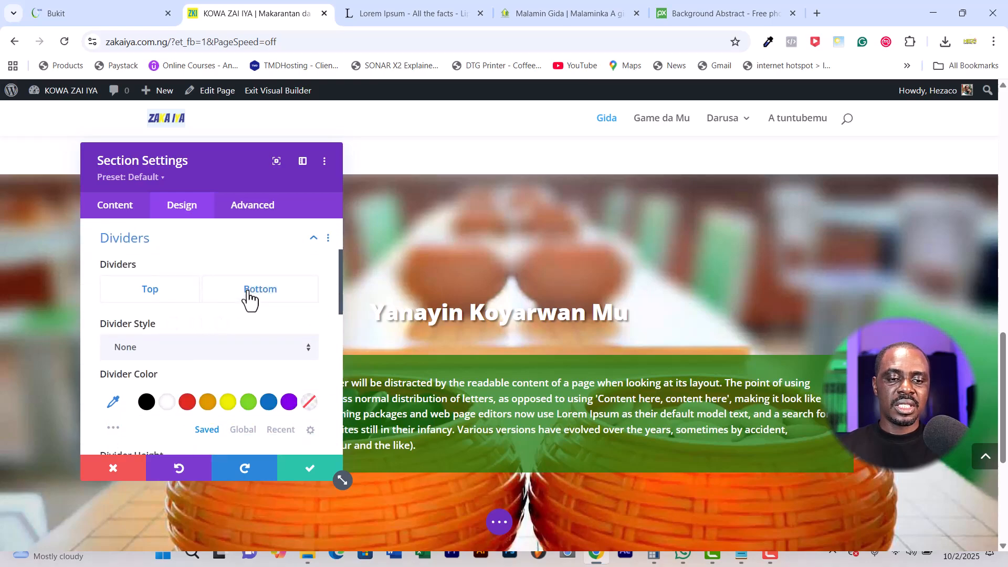
{"action": "left_click", "coordinate": [250, 294]}
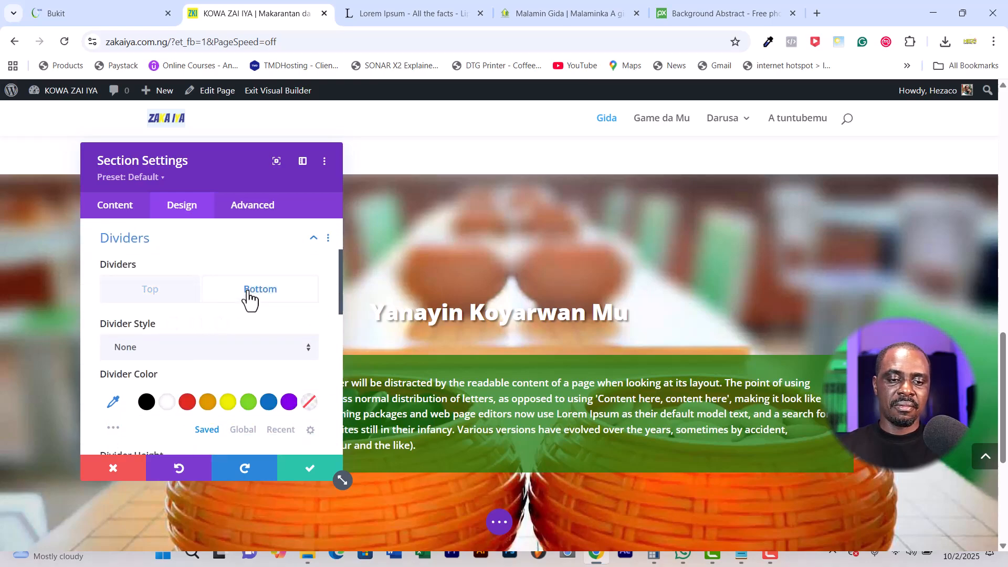
{"action": "left_click", "coordinate": [245, 361]}
{"action": "scroll", "coordinate": [239, 313], "scroll_direction": "down", "scroll_amount": 4}
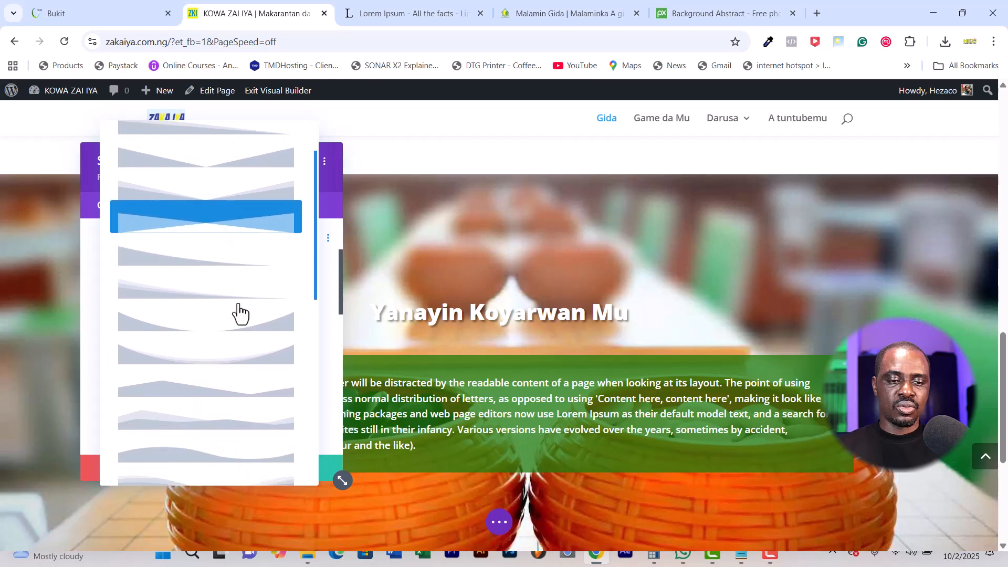
{"action": "scroll", "coordinate": [231, 347], "scroll_direction": "down", "scroll_amount": 5}
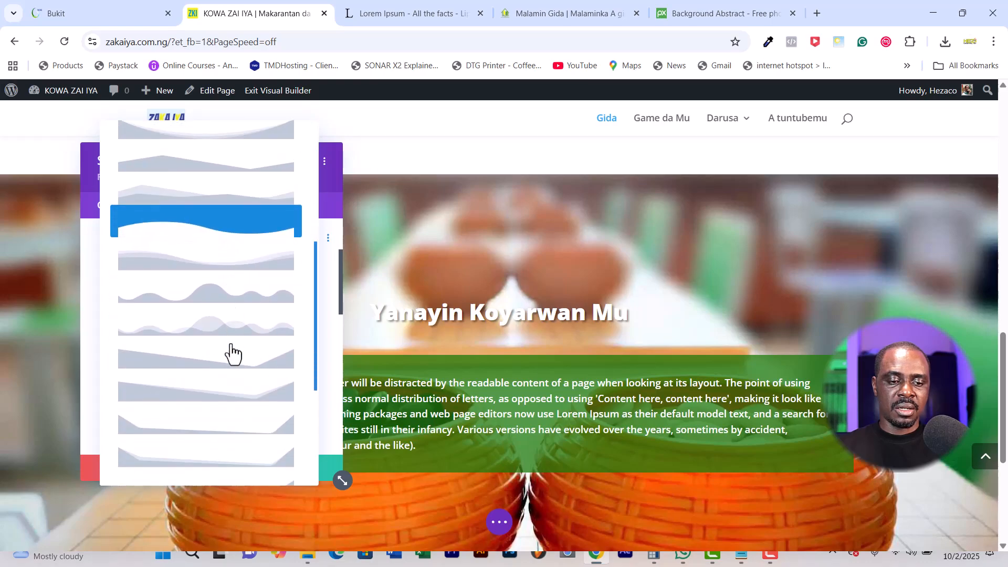
{"action": "scroll", "coordinate": [231, 355], "scroll_direction": "up", "scroll_amount": 3}
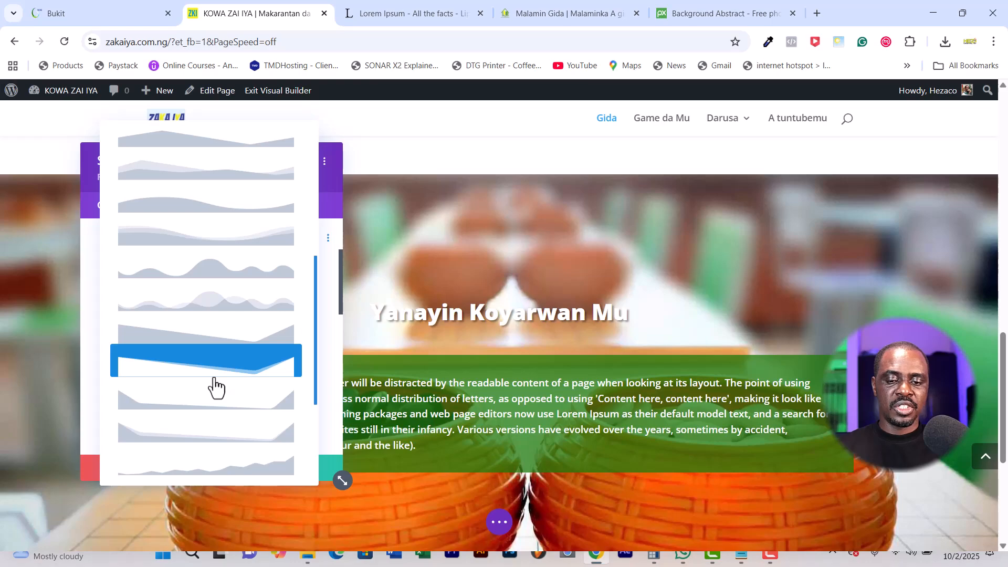
{"action": "left_click", "coordinate": [214, 377]}
Color the bottom divider green, starting from swatch #7cda24 and darkening it to a medium green, and save the section settings.
{"action": "scroll", "coordinate": [631, 316], "scroll_direction": "down", "scroll_amount": 2}
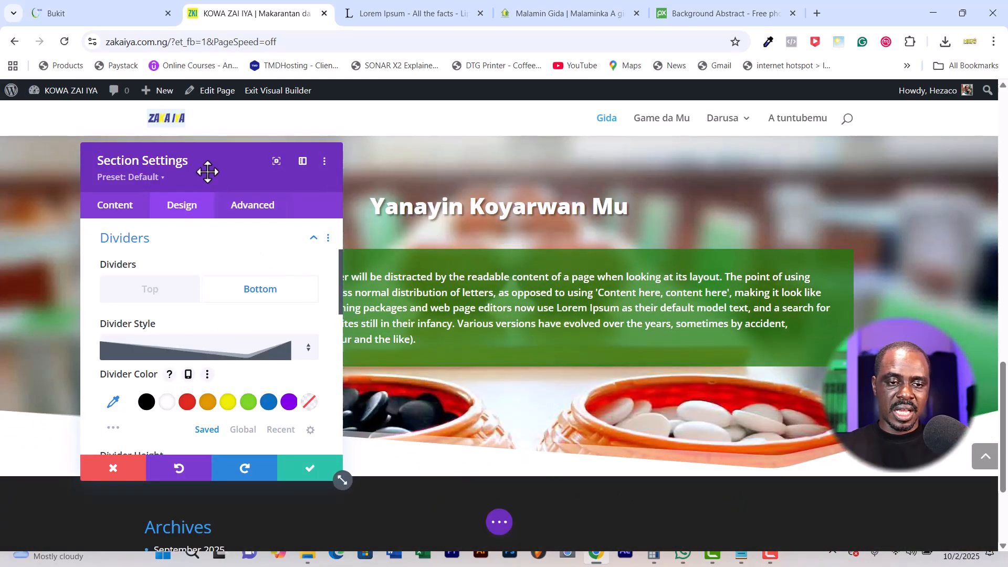
{"action": "left_click_drag", "start_coordinate": [205, 171], "coordinate": [714, 162]}
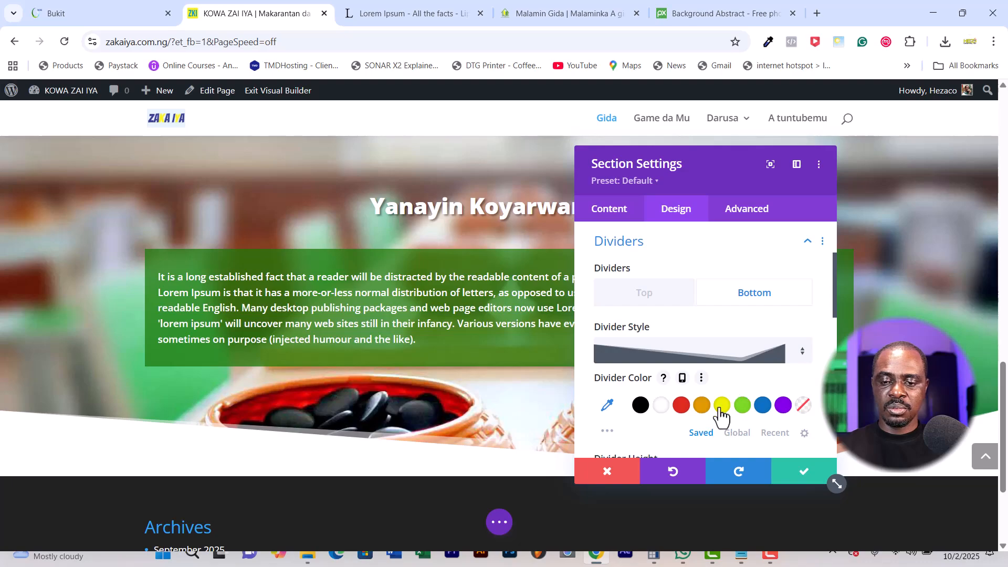
{"action": "left_click", "coordinate": [742, 406]}
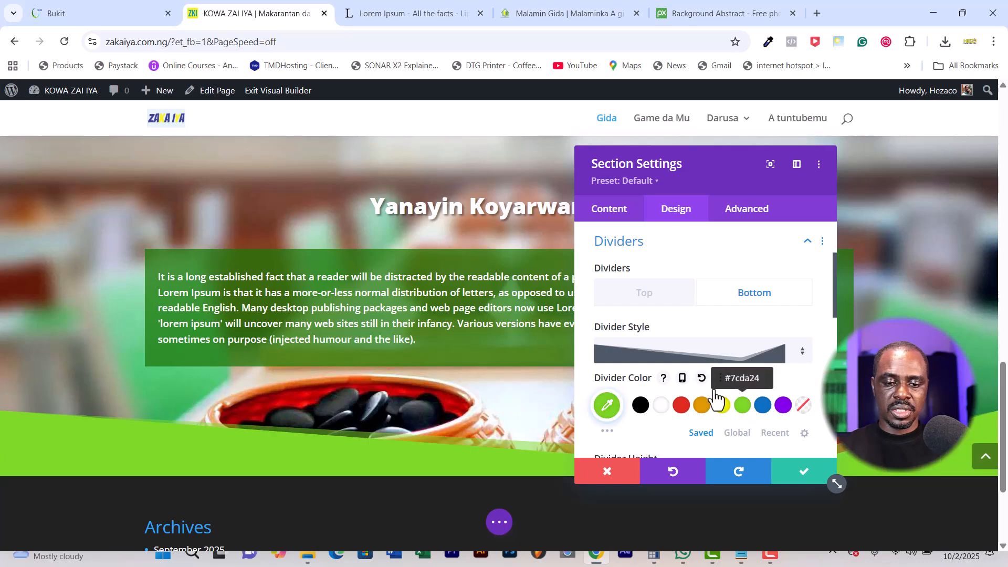
{"action": "left_click", "coordinate": [607, 407]}
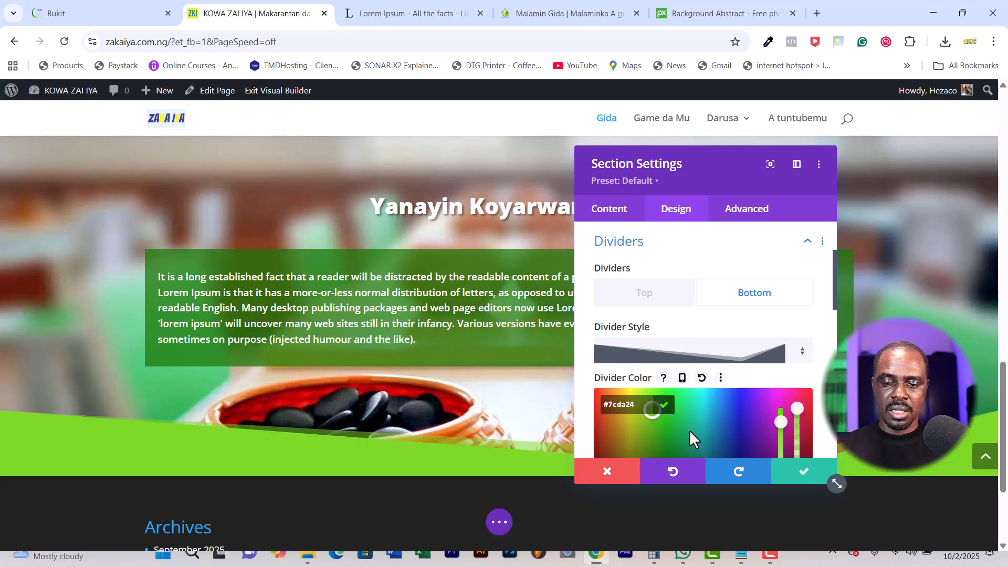
{"action": "scroll", "coordinate": [687, 431], "scroll_direction": "down", "scroll_amount": 1}
{"action": "left_click_drag", "start_coordinate": [657, 380], "coordinate": [659, 369]}
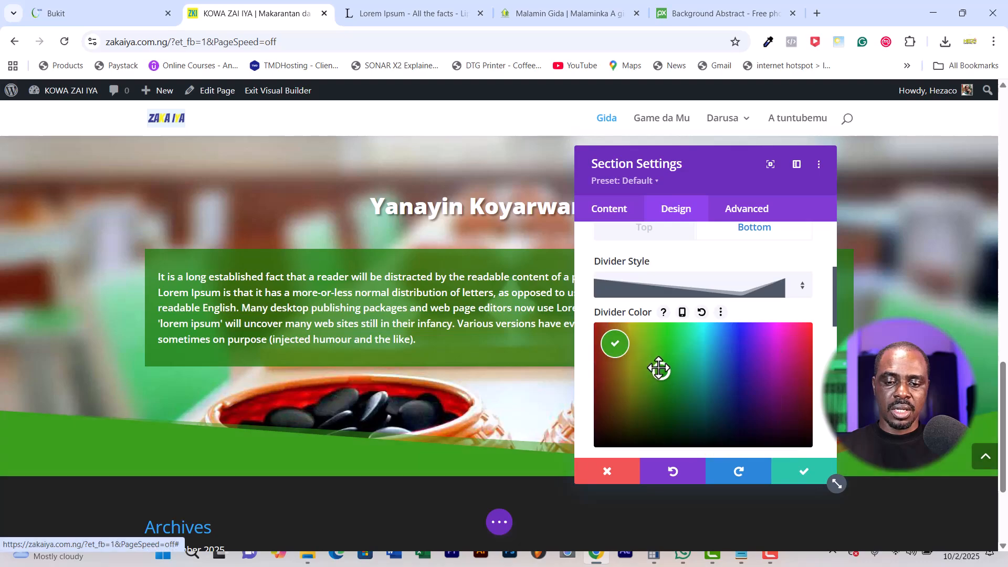
{"action": "left_click", "coordinate": [801, 478]}
{"action": "scroll", "coordinate": [437, 386], "scroll_direction": "up", "scroll_amount": 3}
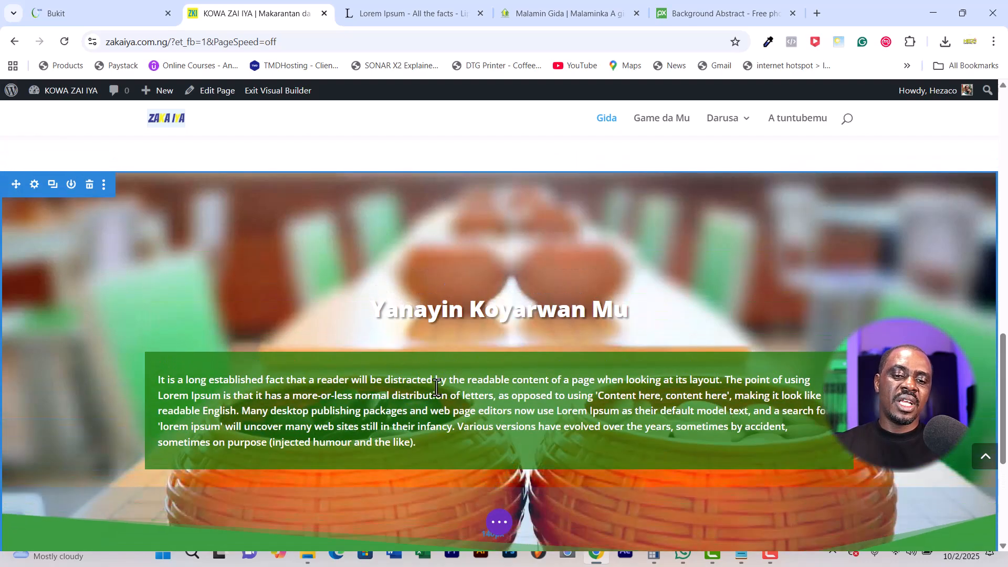